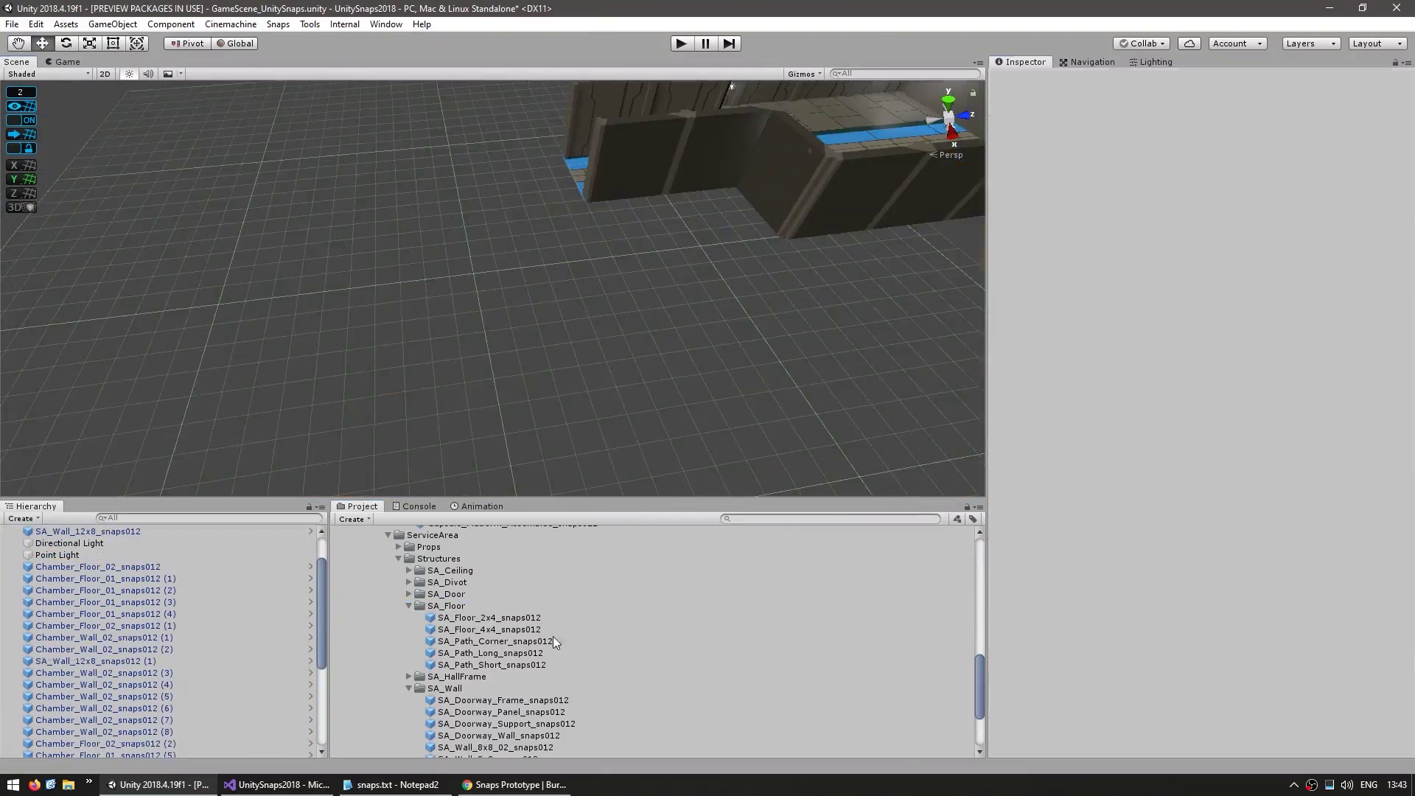
Step: Place a Chamber_Floor_01_snaps012 tile, Swap All prefabs to Snaps Prototype, and pick the control panel's screen face
left_click(444, 319)
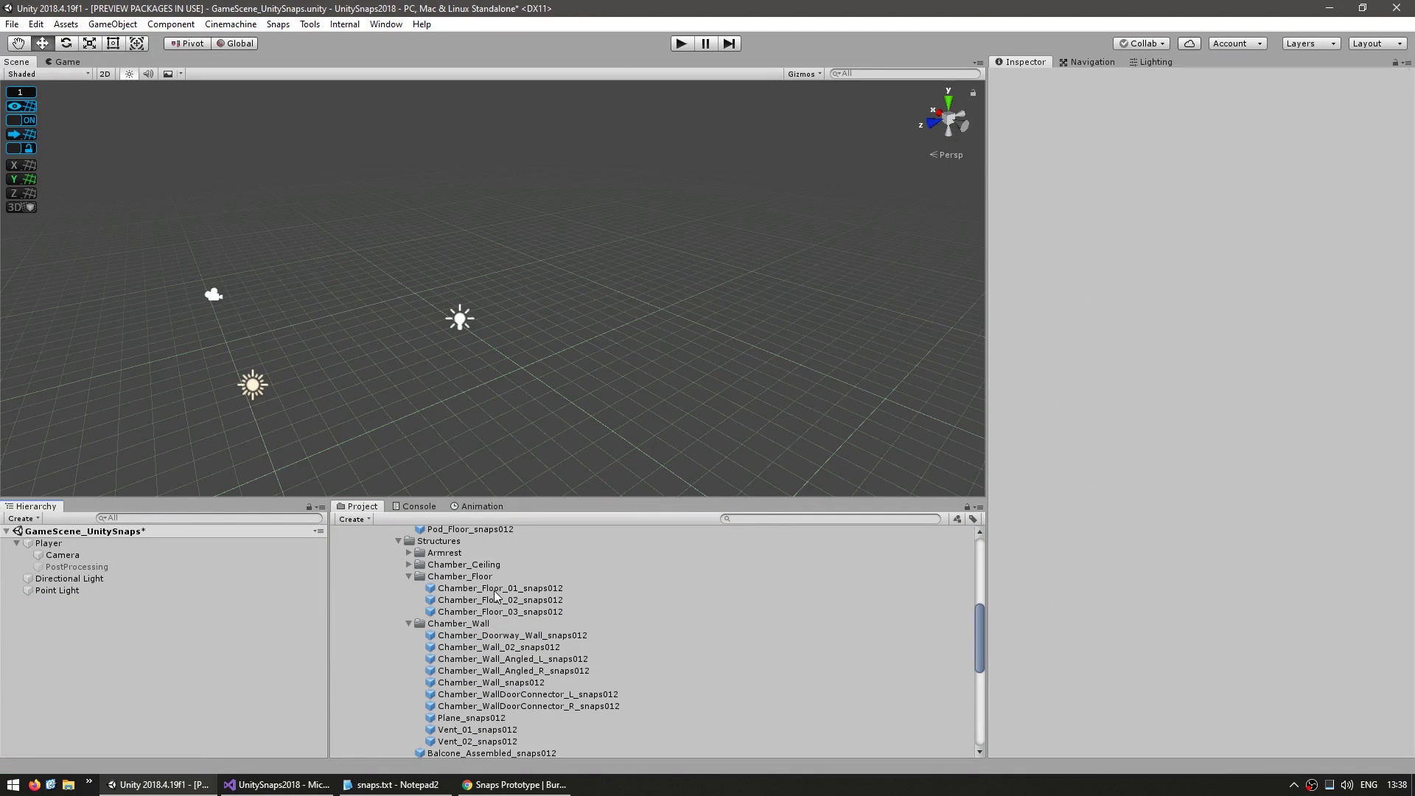
left_click_drag(494, 610, 338, 431)
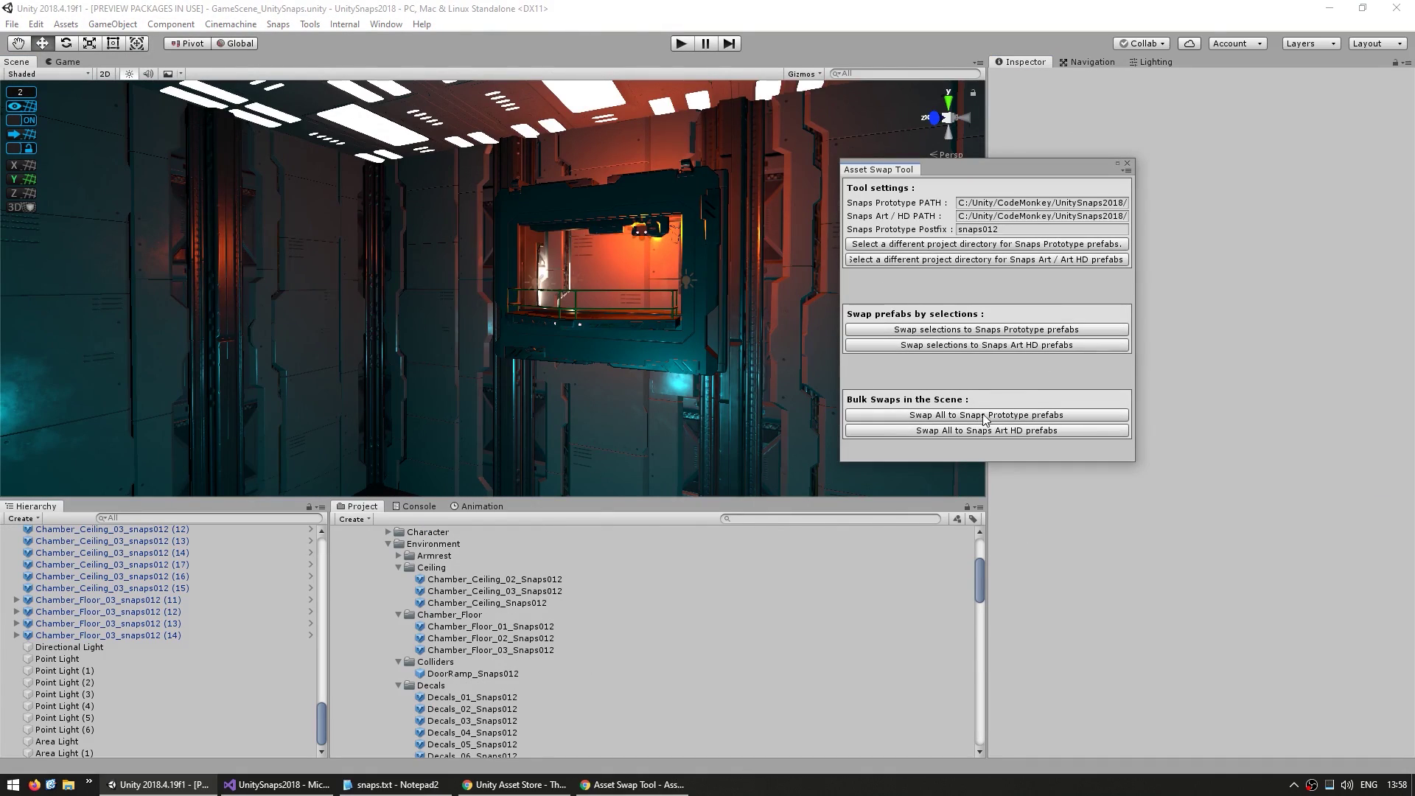
left_click(985, 417)
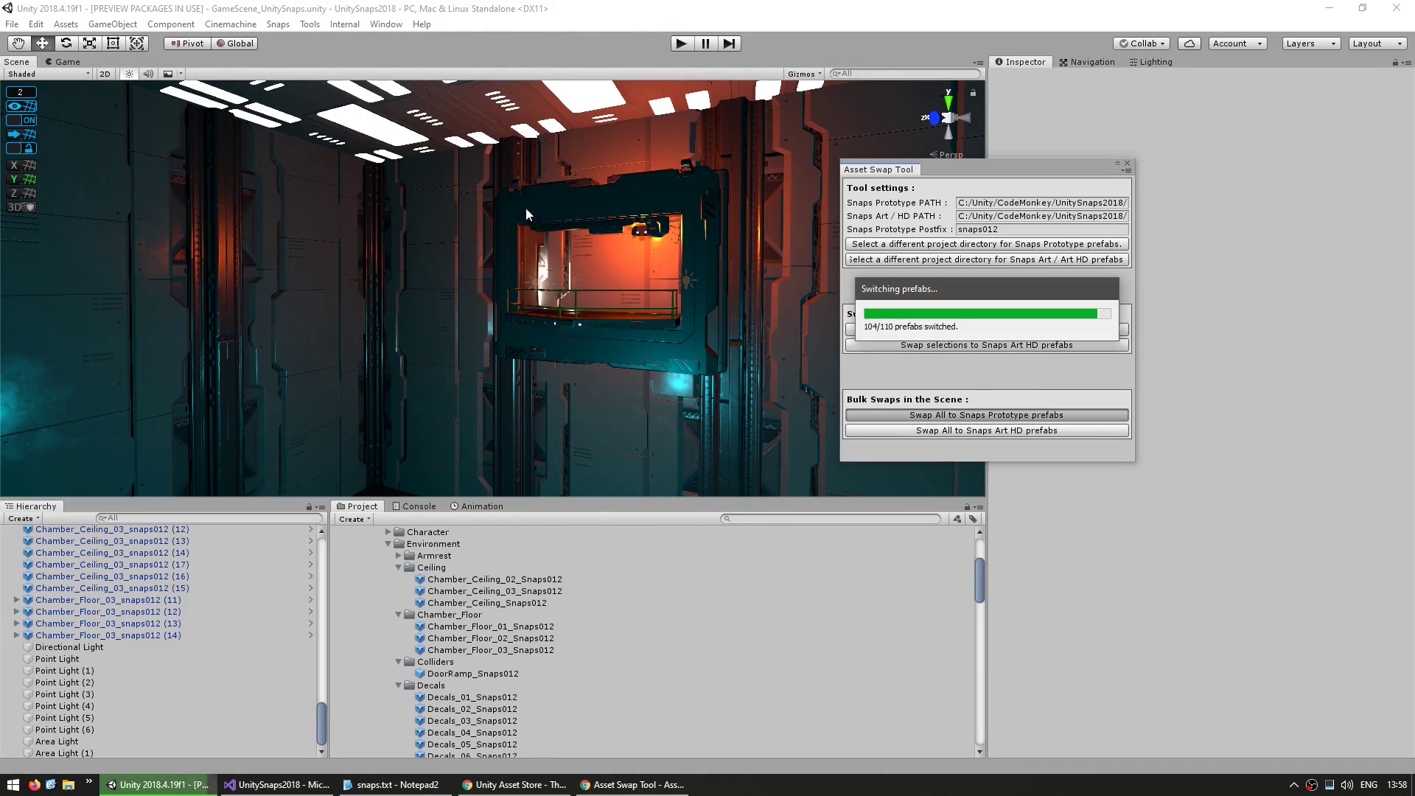
left_click(936, 431)
left_click(964, 417)
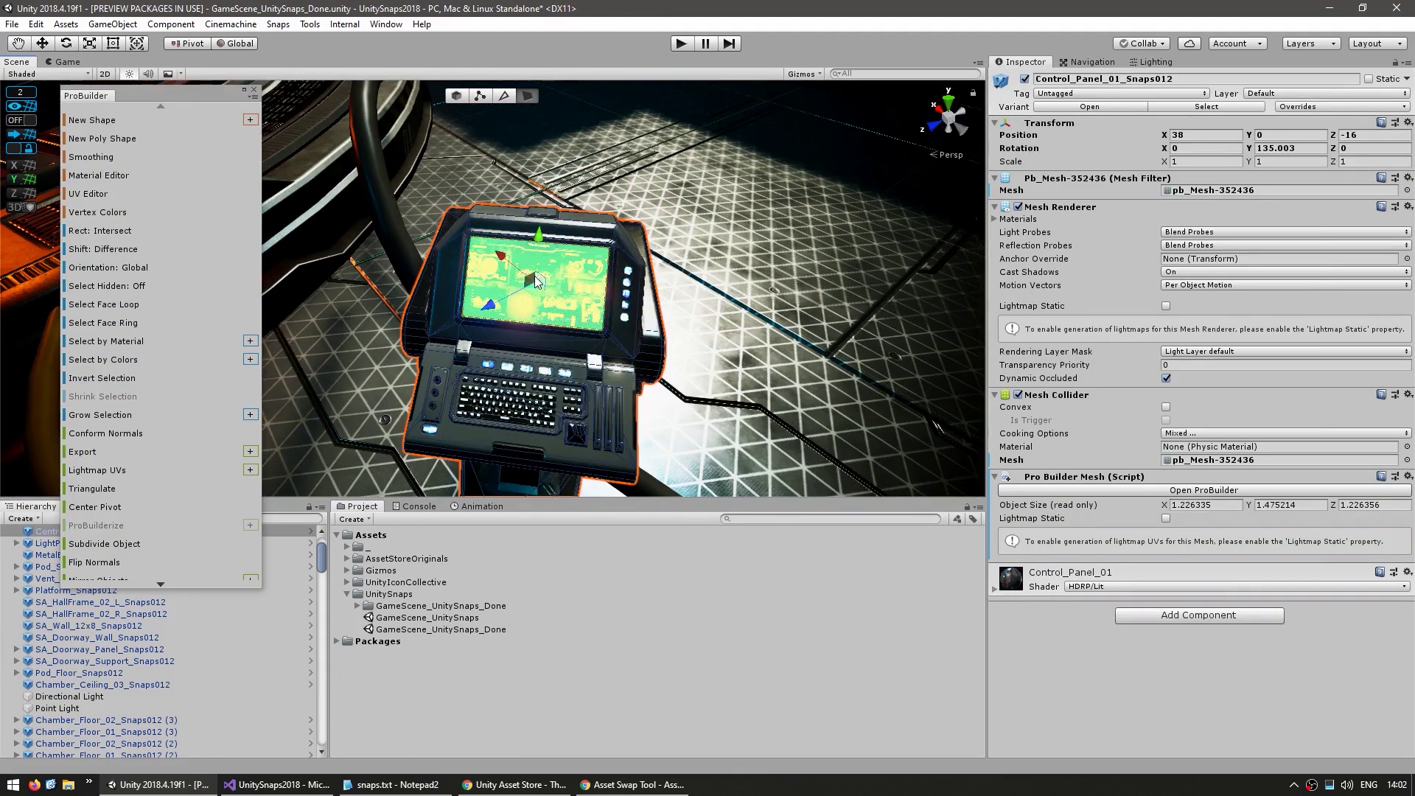
left_click(586, 253)
left_click_drag(586, 254, 578, 293, "alt")
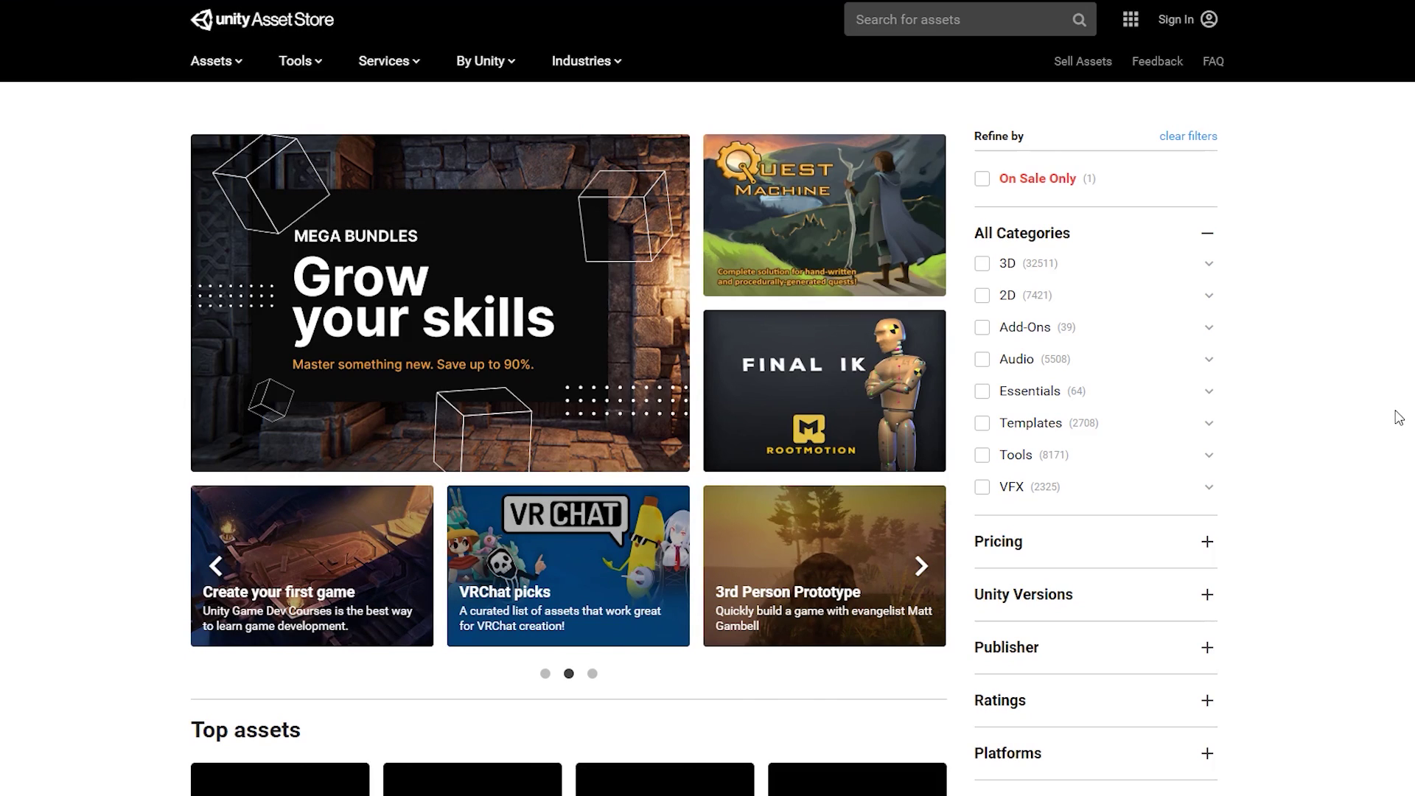
Step: Search the Asset Store for "snaps" and look through the results
left_click(946, 19)
type("snaps")
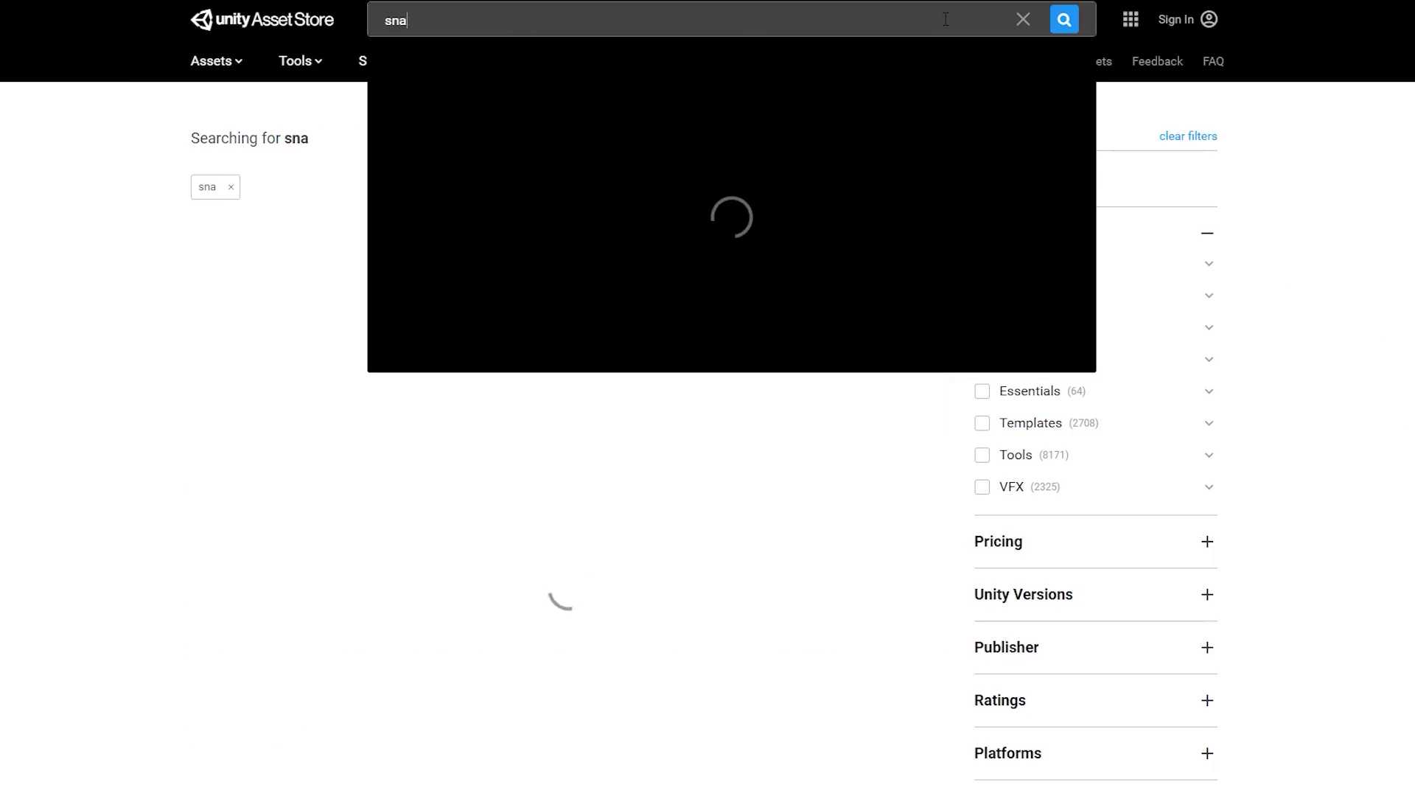
left_click(15, 354)
scroll(7, 356, "down", 15)
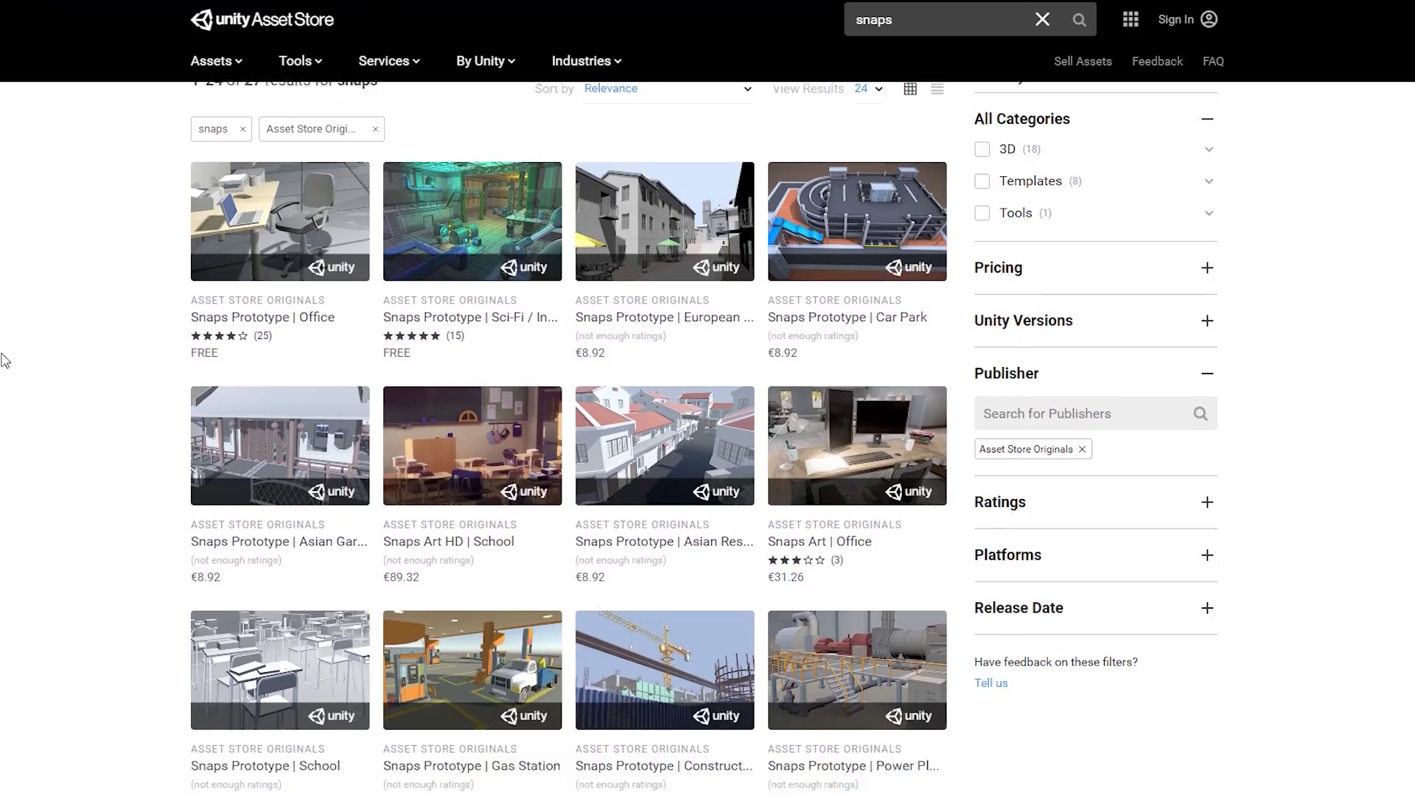
scroll(9, 413, "up", 15)
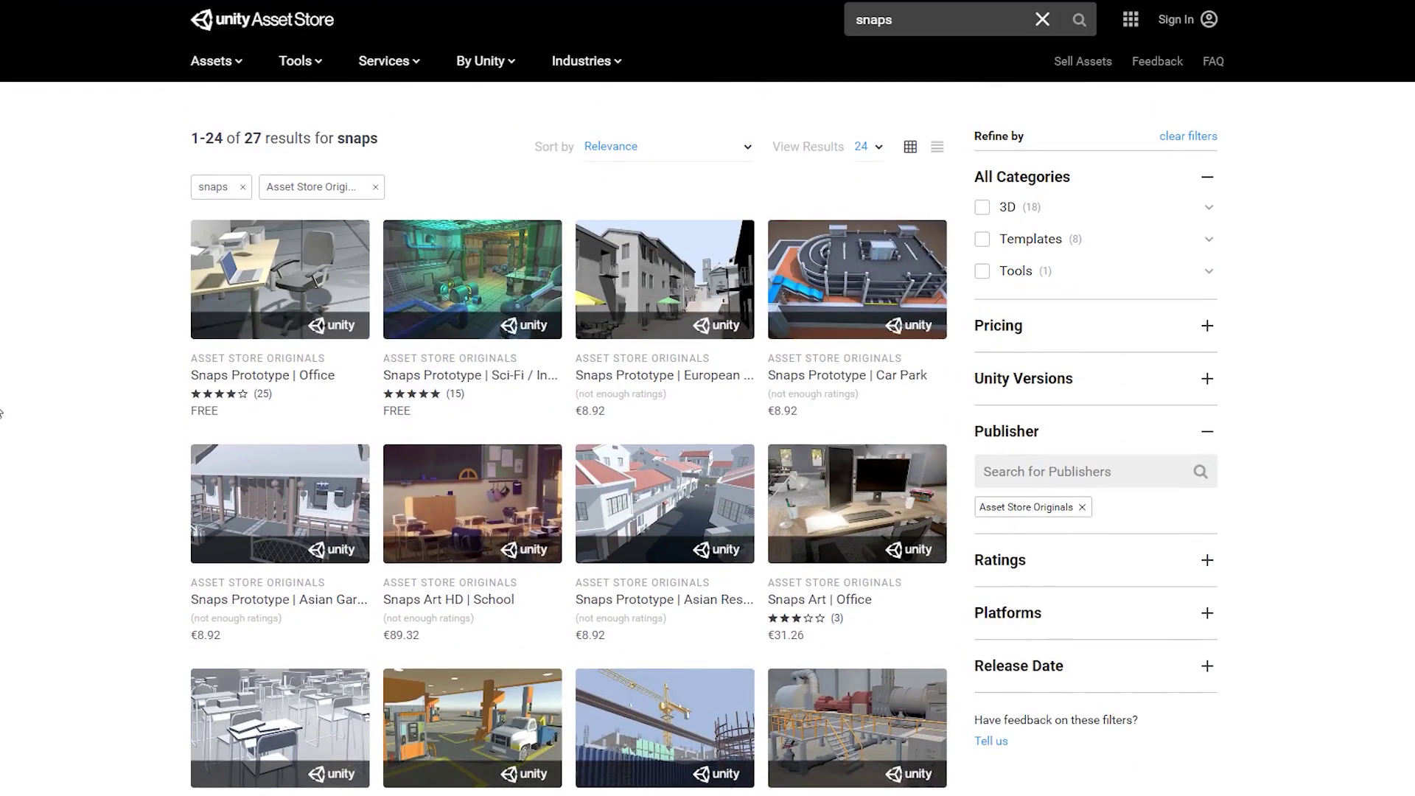
Step: Open the Snaps Prototype | Car Park page, then go back twice to the Mega Bundle page
left_click(888, 274)
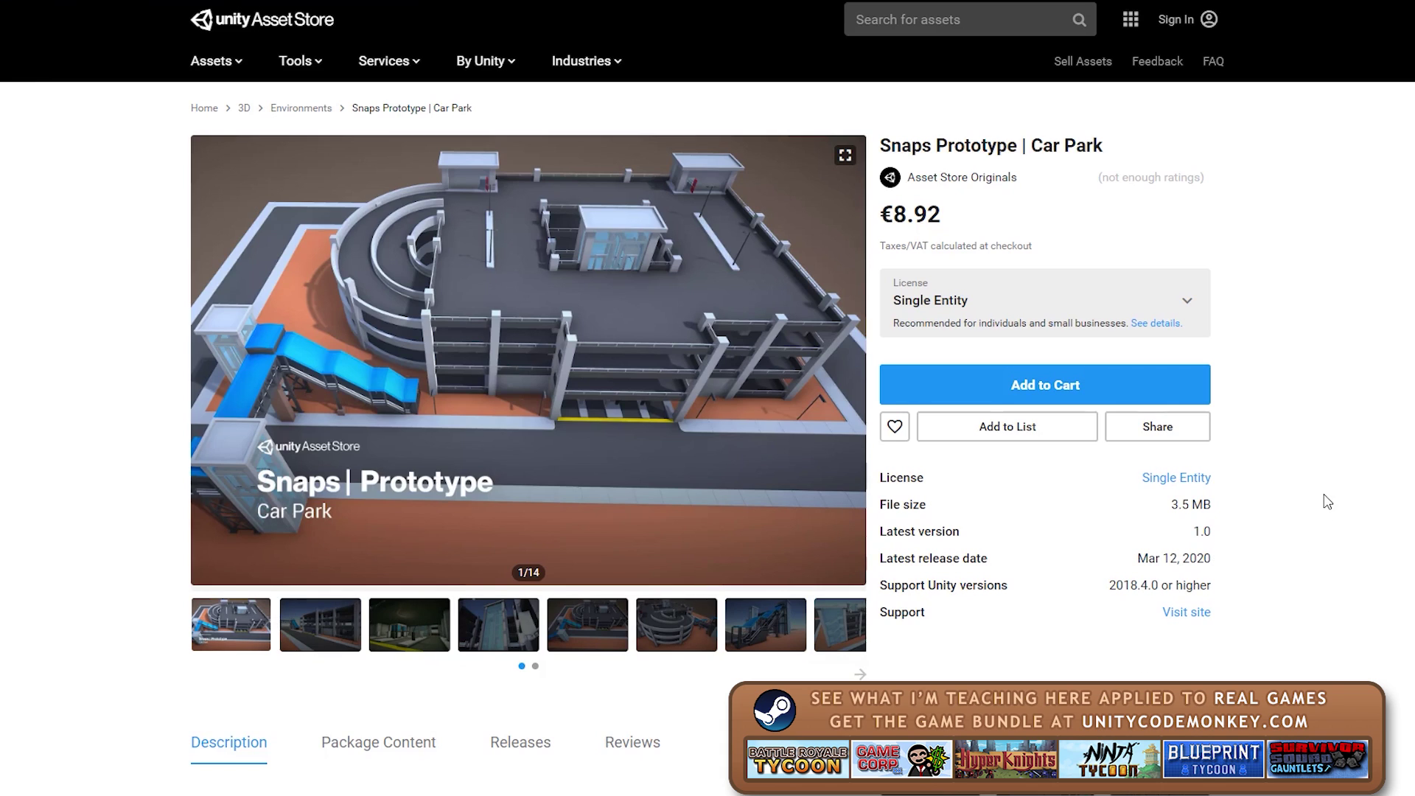
key("alt+Left")
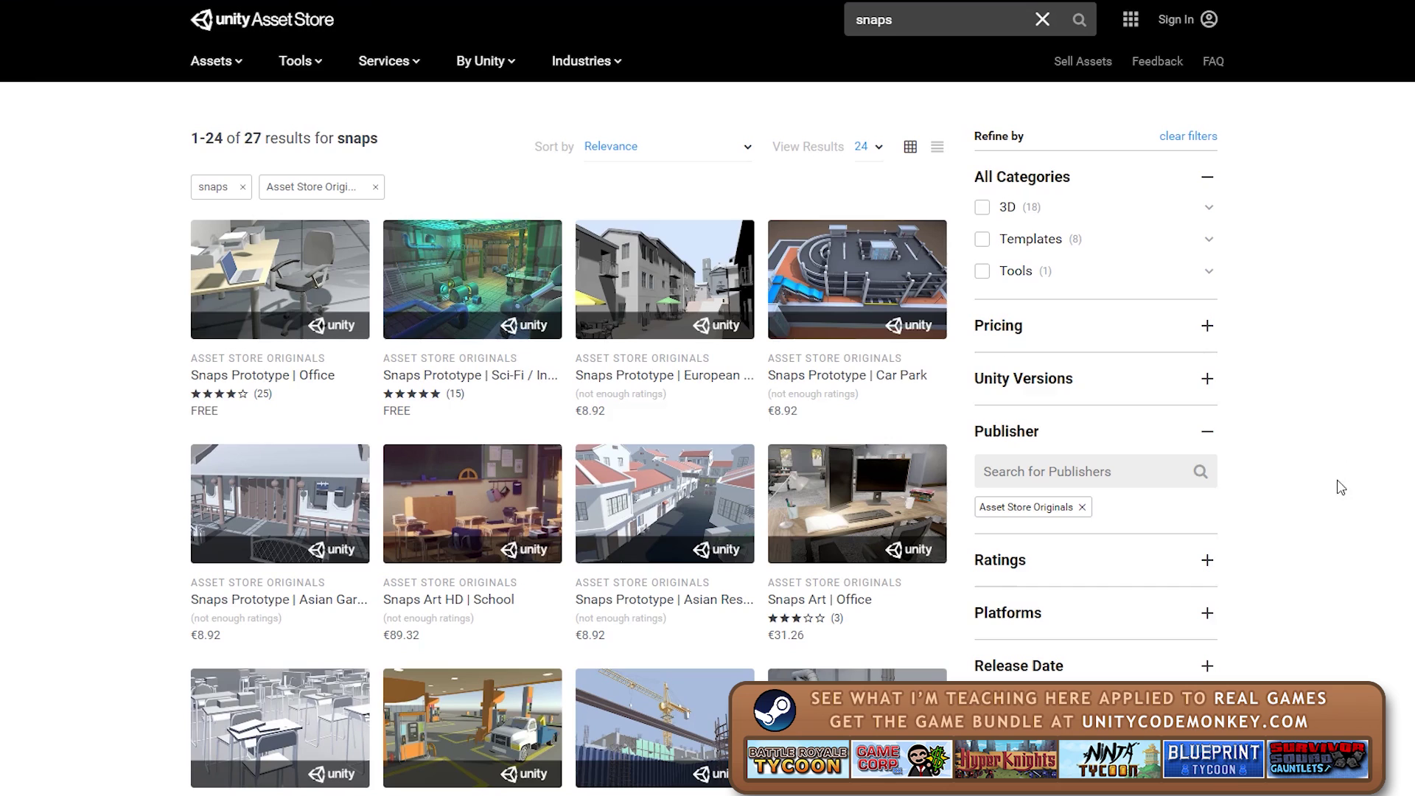
key("alt+Left")
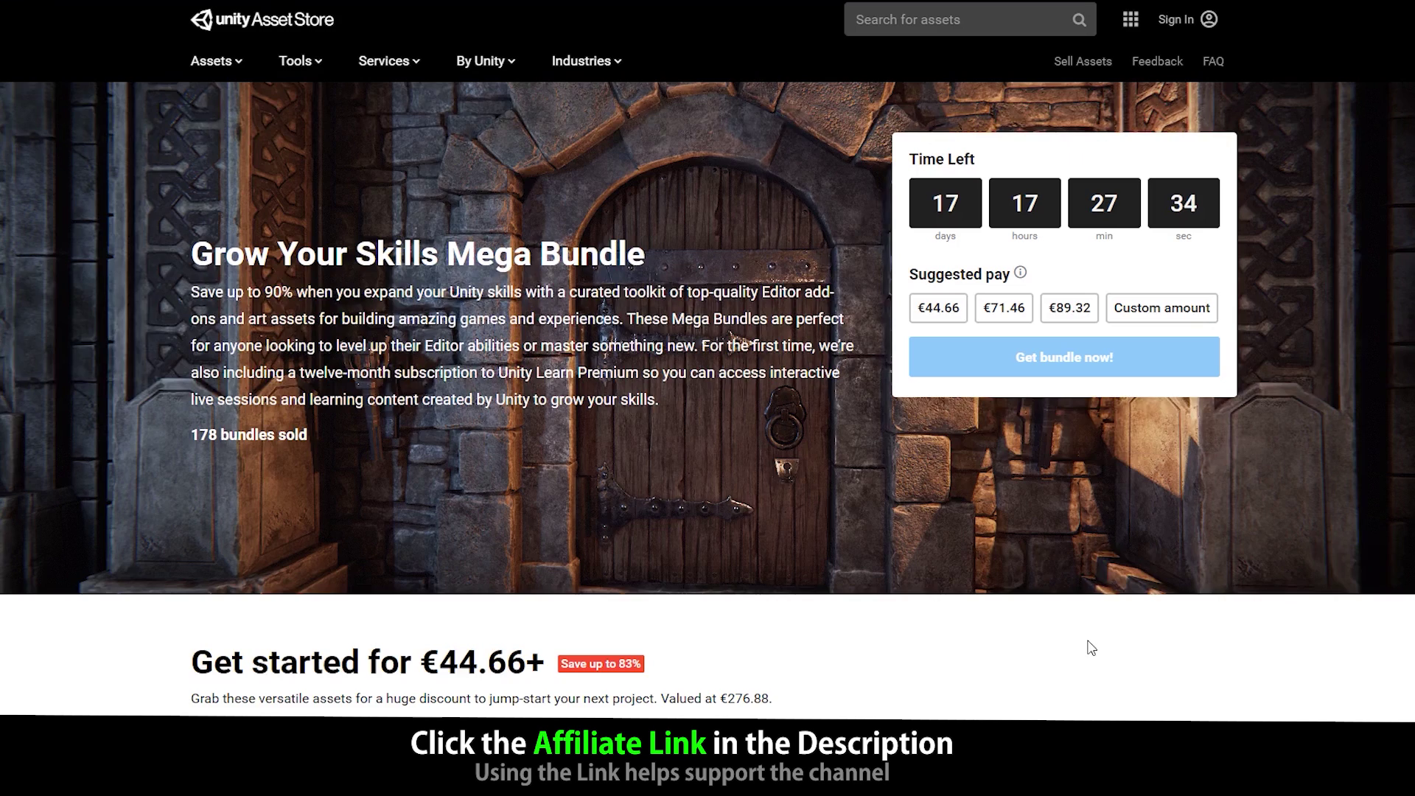
Step: Choose the €89.32 Suggested tier on the Grow Your Skills Mega Bundle page
scroll(1091, 647, "down", 7)
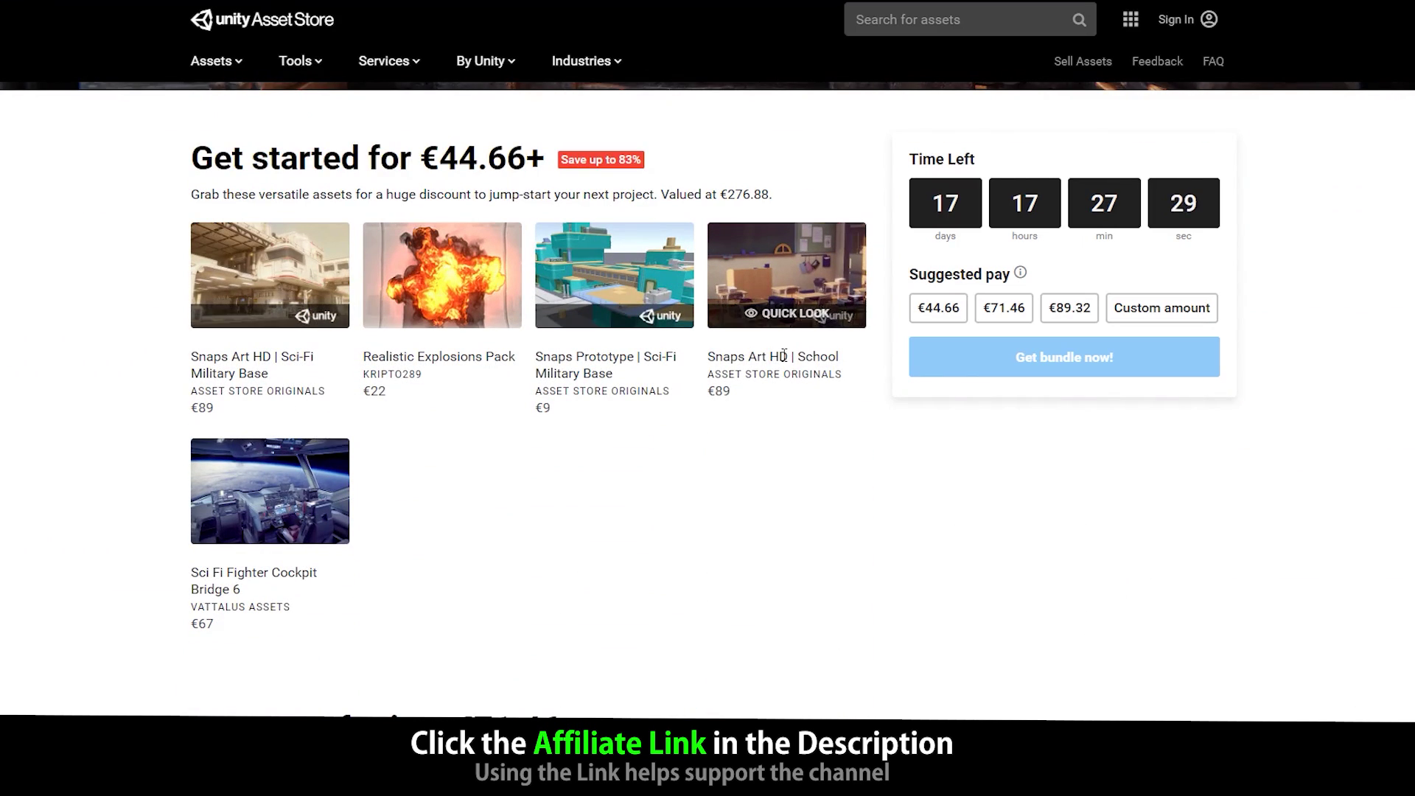
scroll(788, 359, "down", 15)
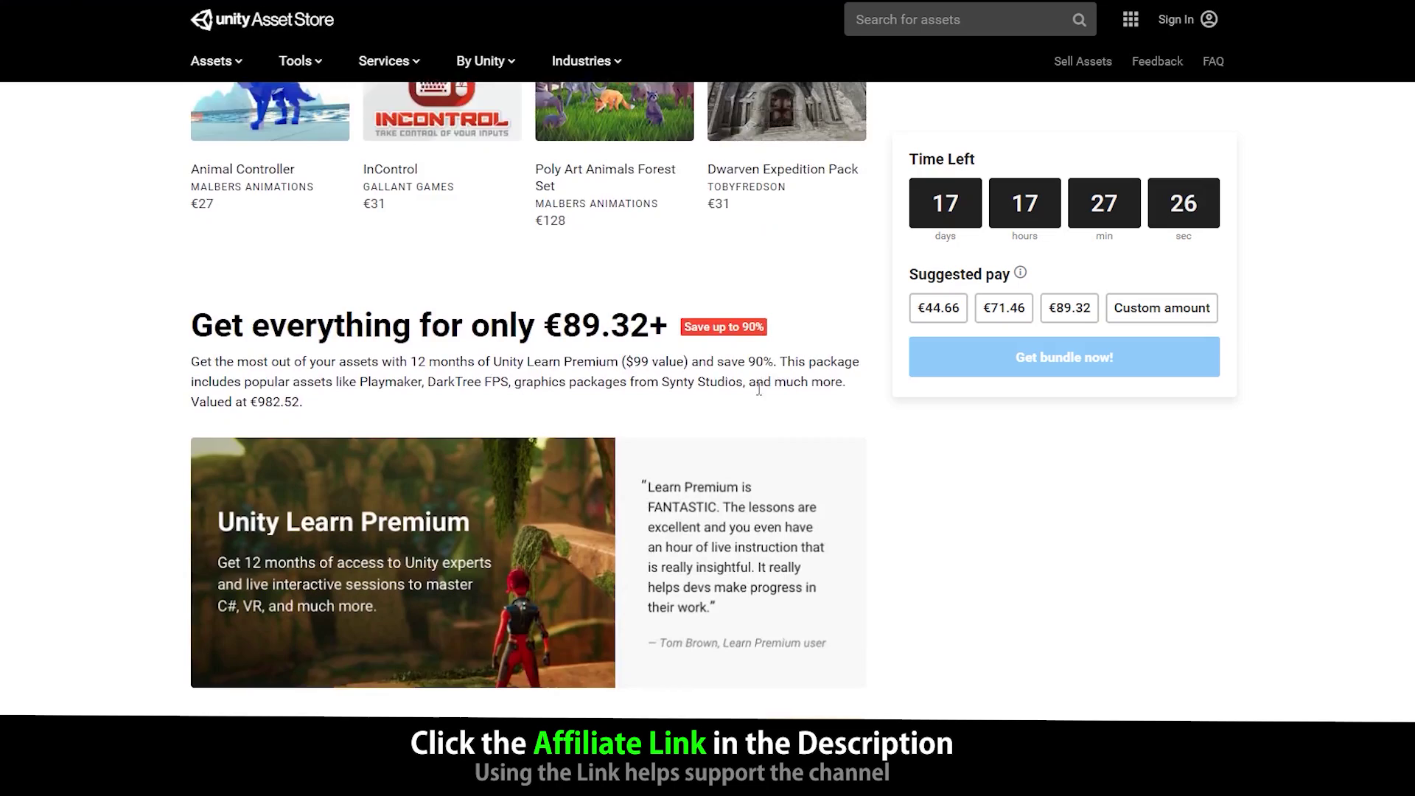
left_click_drag(790, 516, 753, 554)
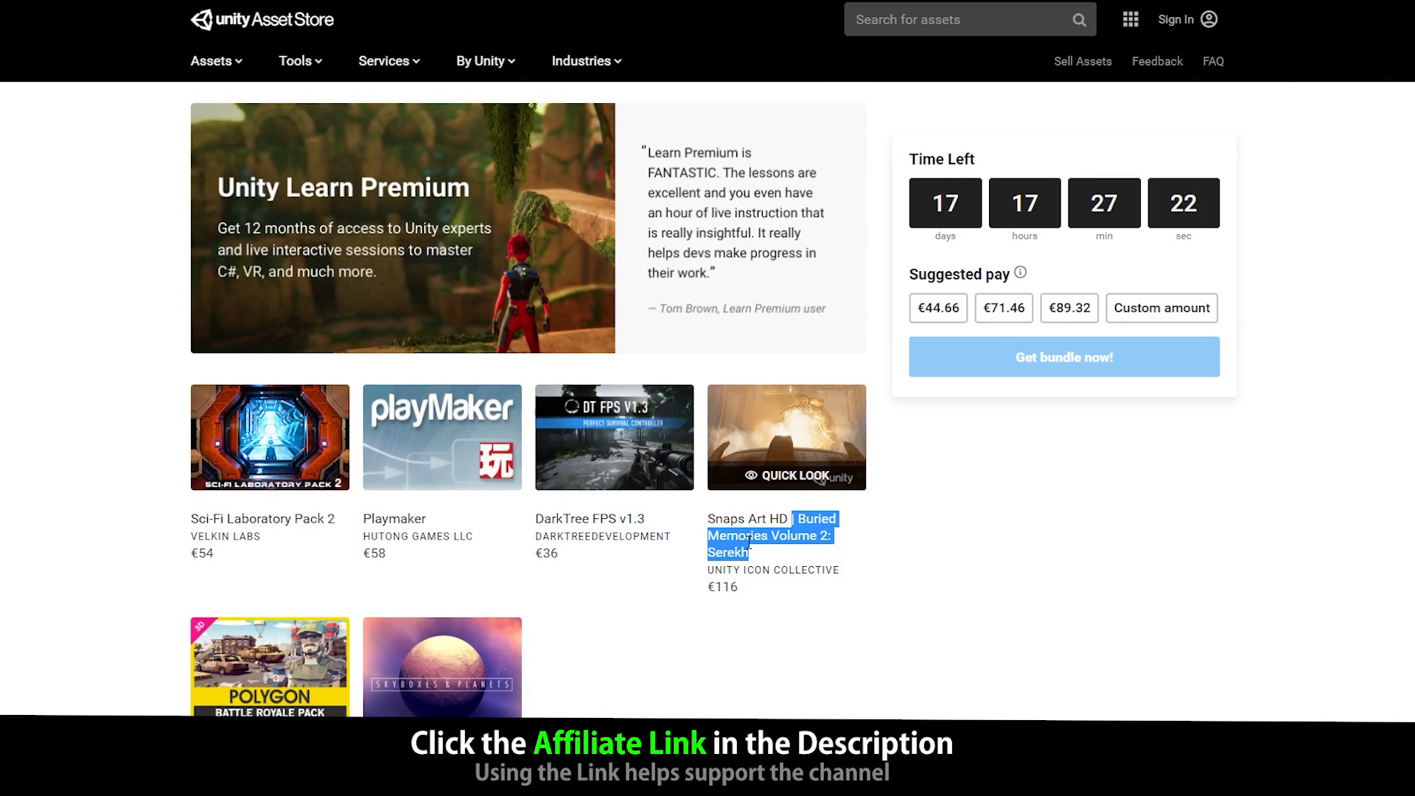
left_click(725, 535)
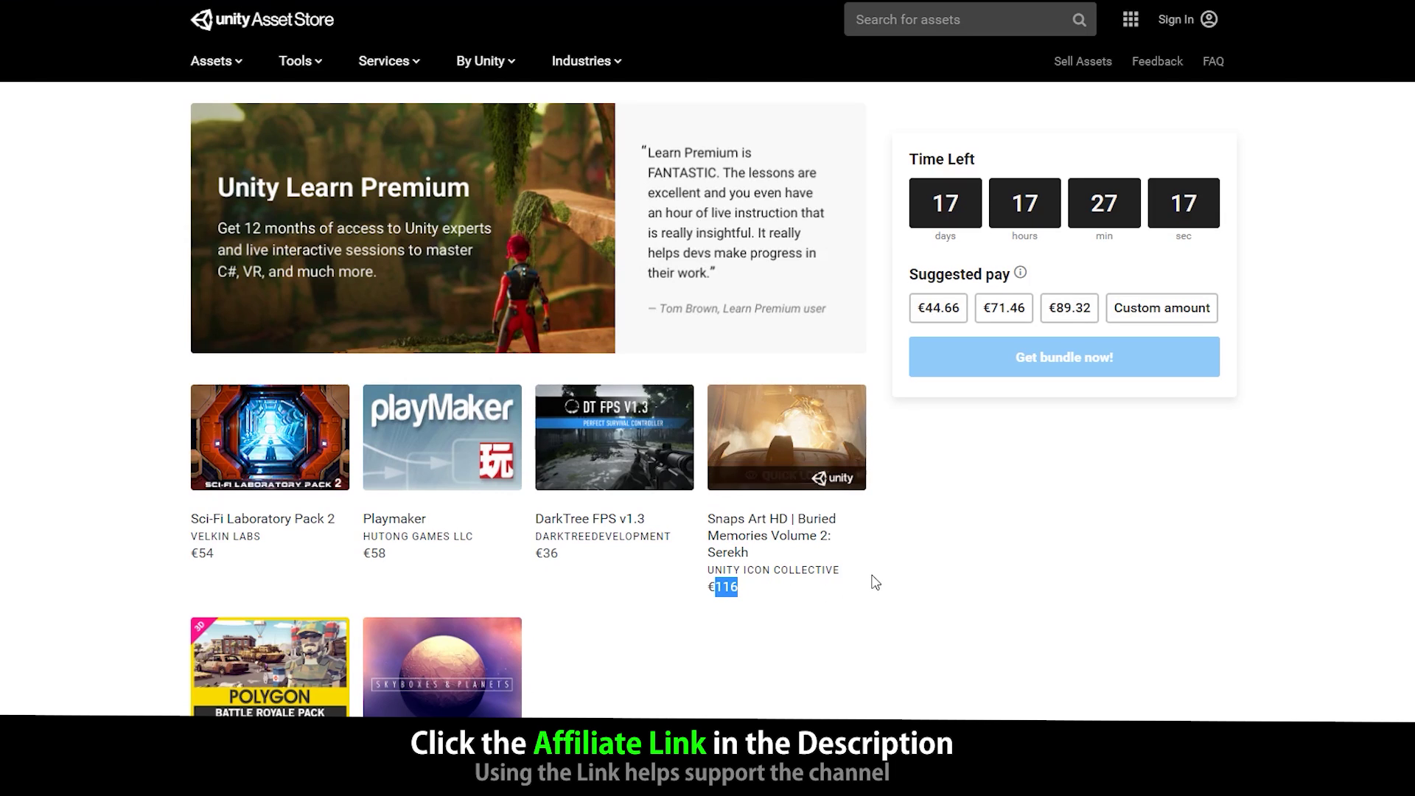
left_click_drag(1046, 310, 1072, 320)
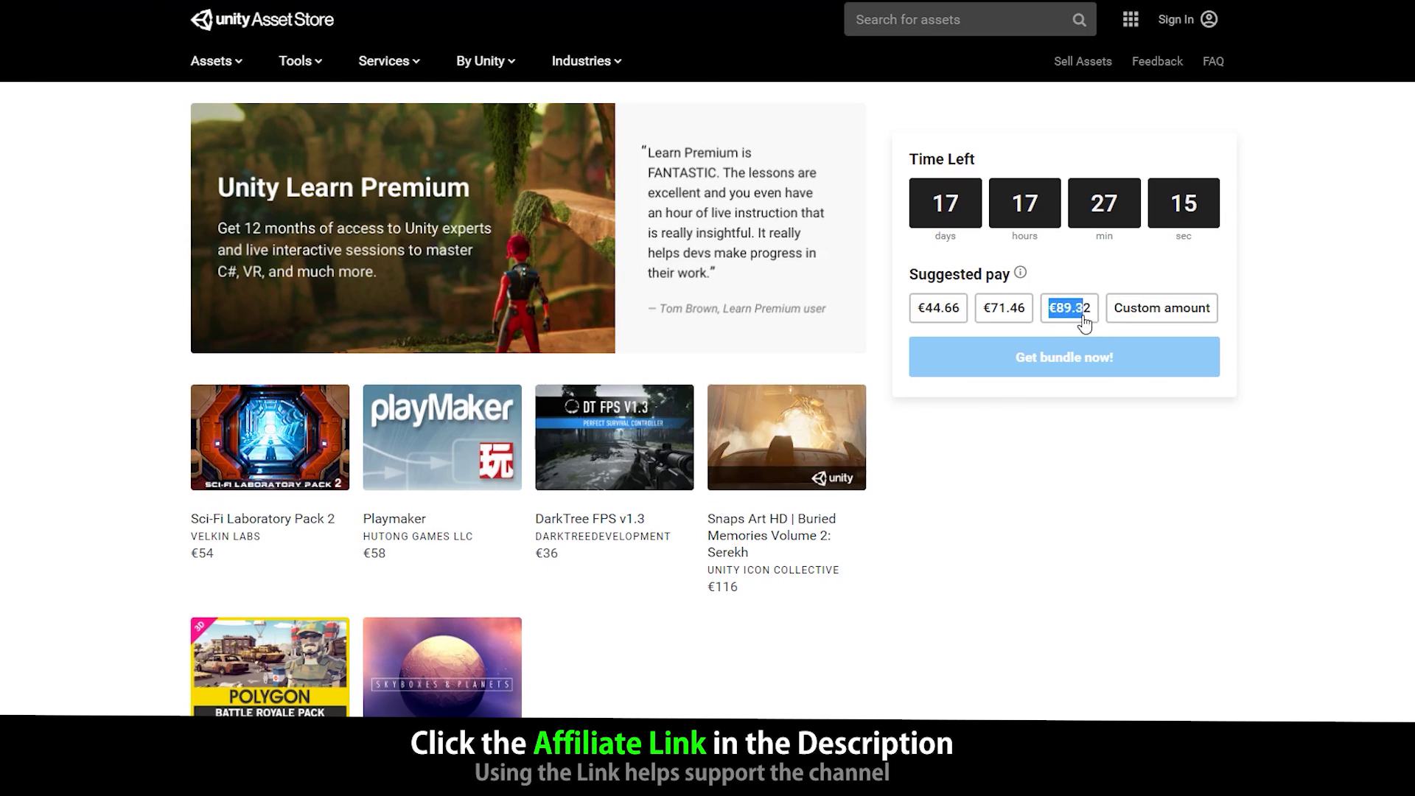
left_click(1084, 323)
Step: Scroll back up the page toward the snaps search results
scroll(1084, 323, "up", 2)
scroll(919, 673, "down", 1)
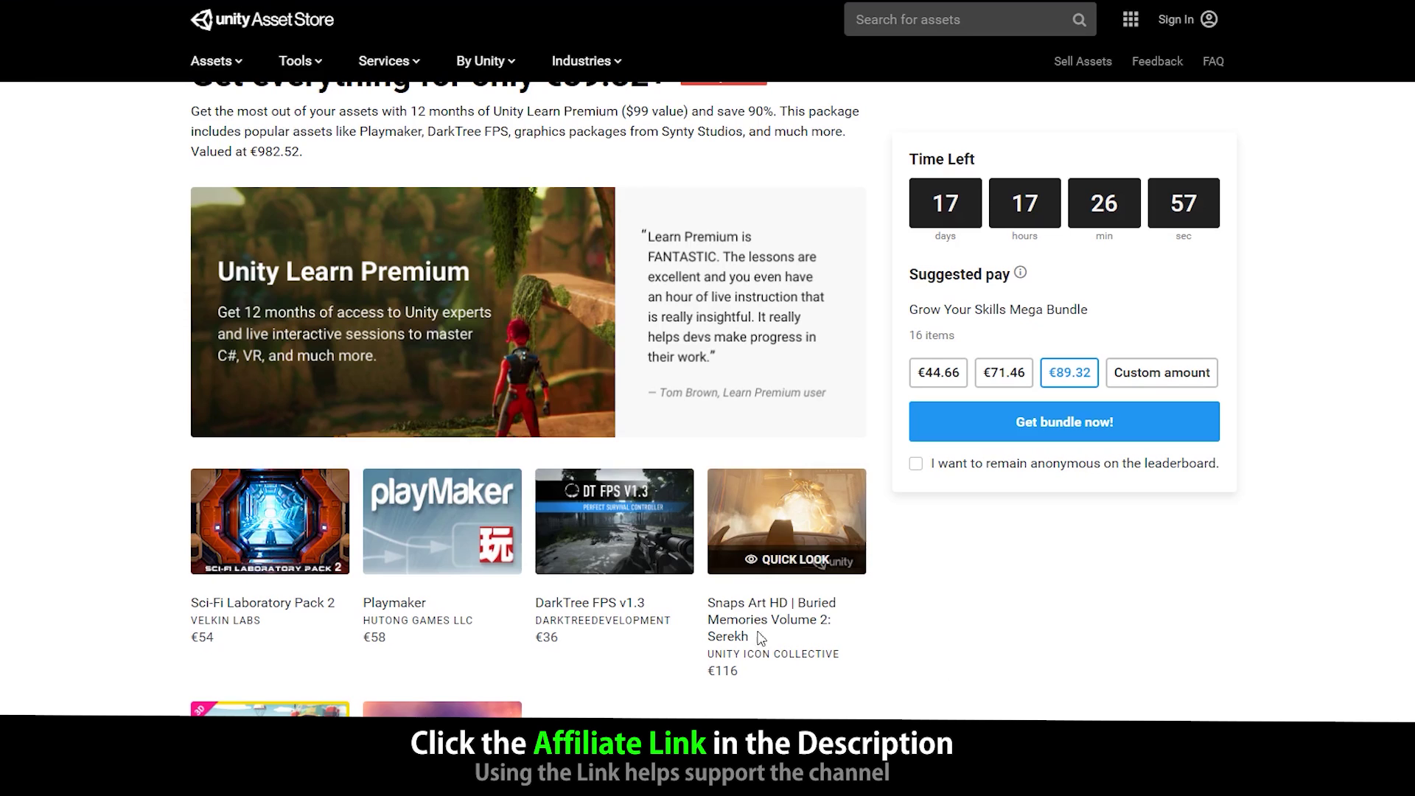
scroll(988, 648, "up", 10)
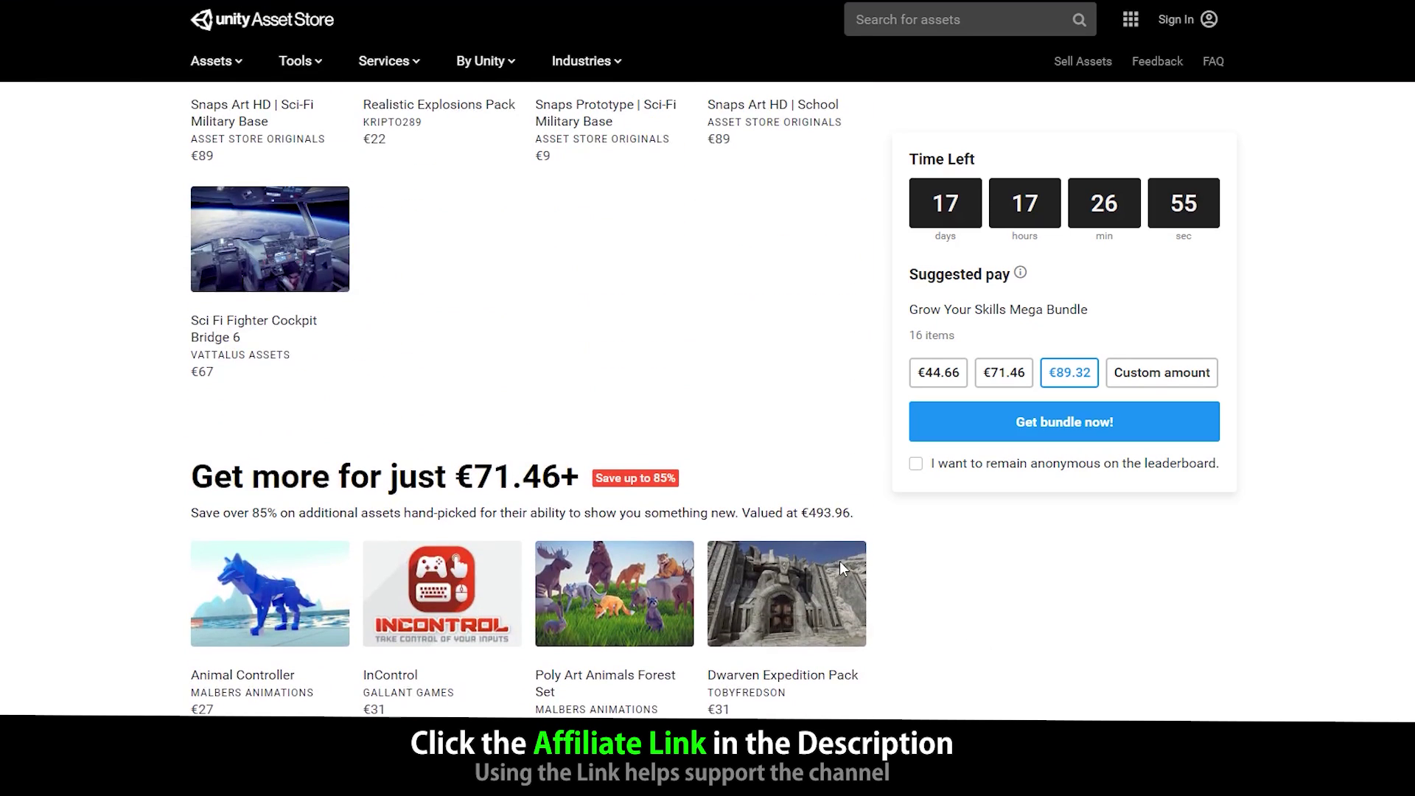
scroll(823, 531, "down", 5)
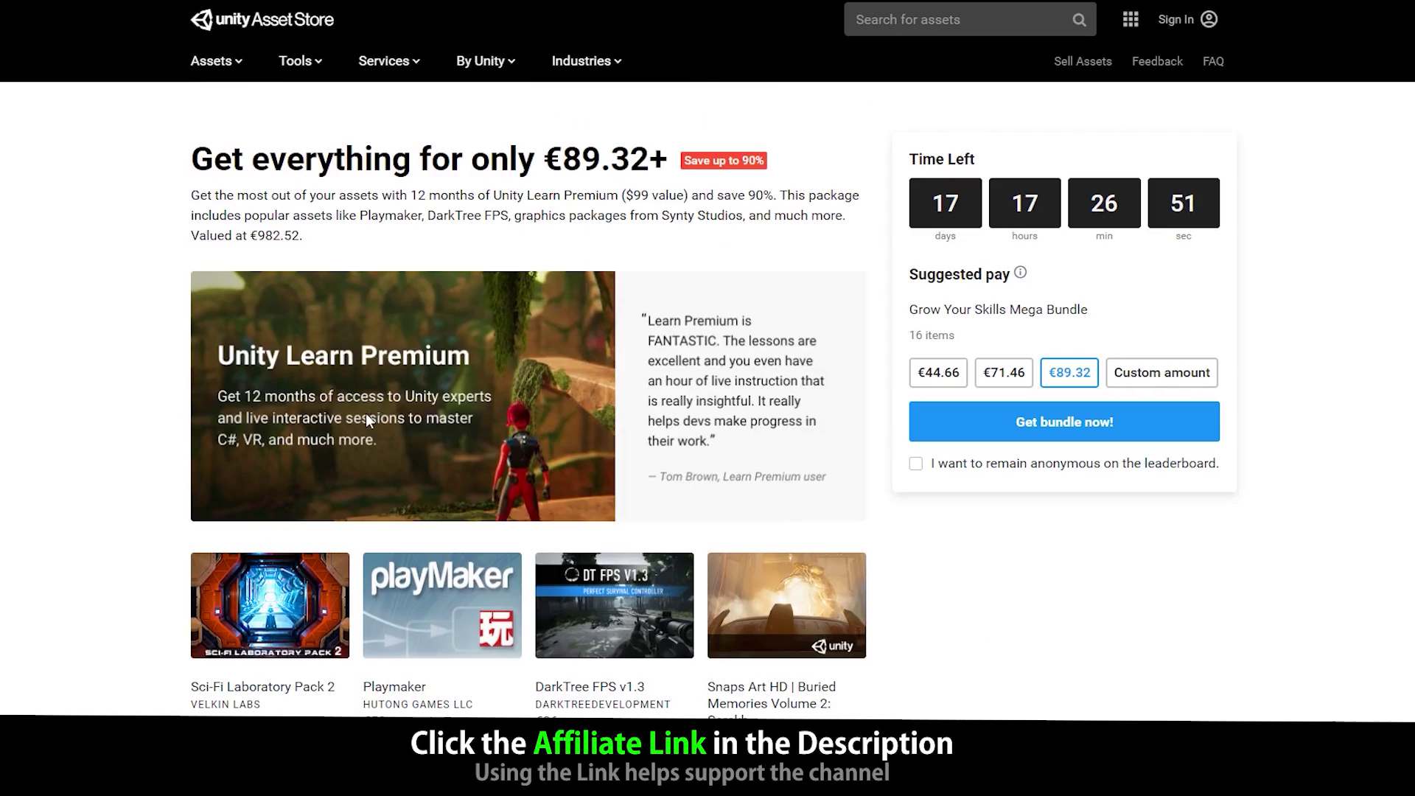
scroll(529, 503, "up", 7)
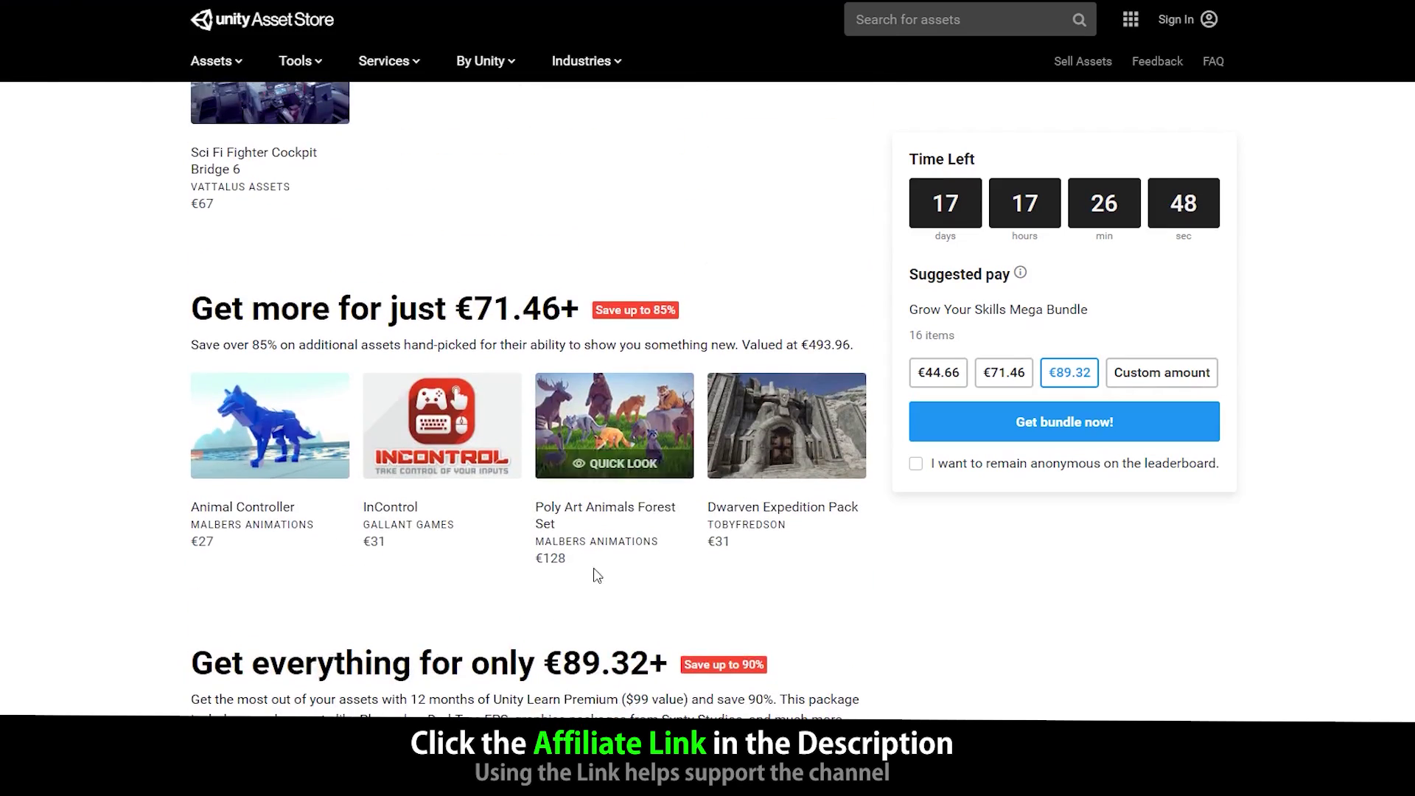
scroll(586, 564, "up", 12)
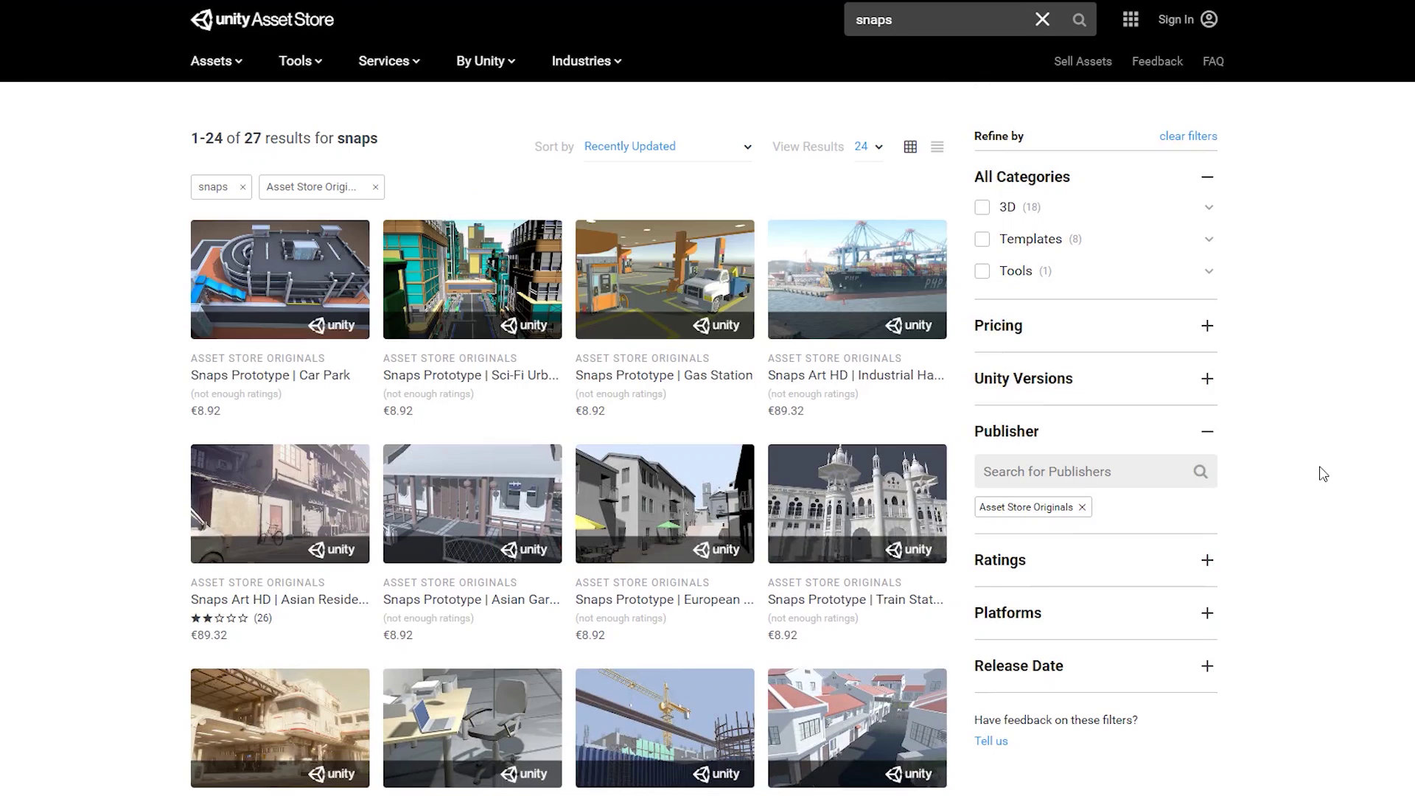
Step: Scroll to and highlight the Buried Memories Volume 2: Serekh title on its Snaps Prototype page
scroll(1327, 562, "down", 9)
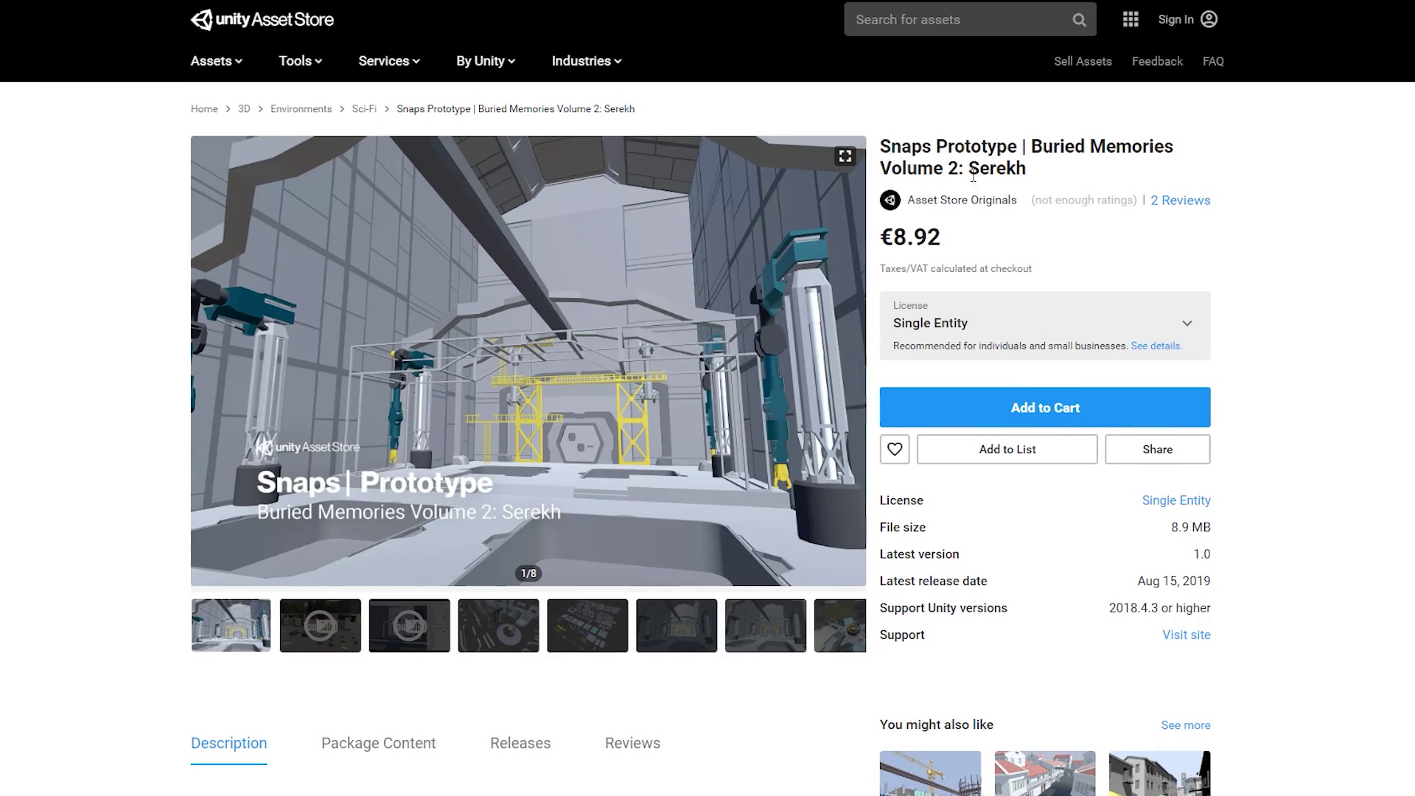
left_click_drag(1037, 148, 1082, 175)
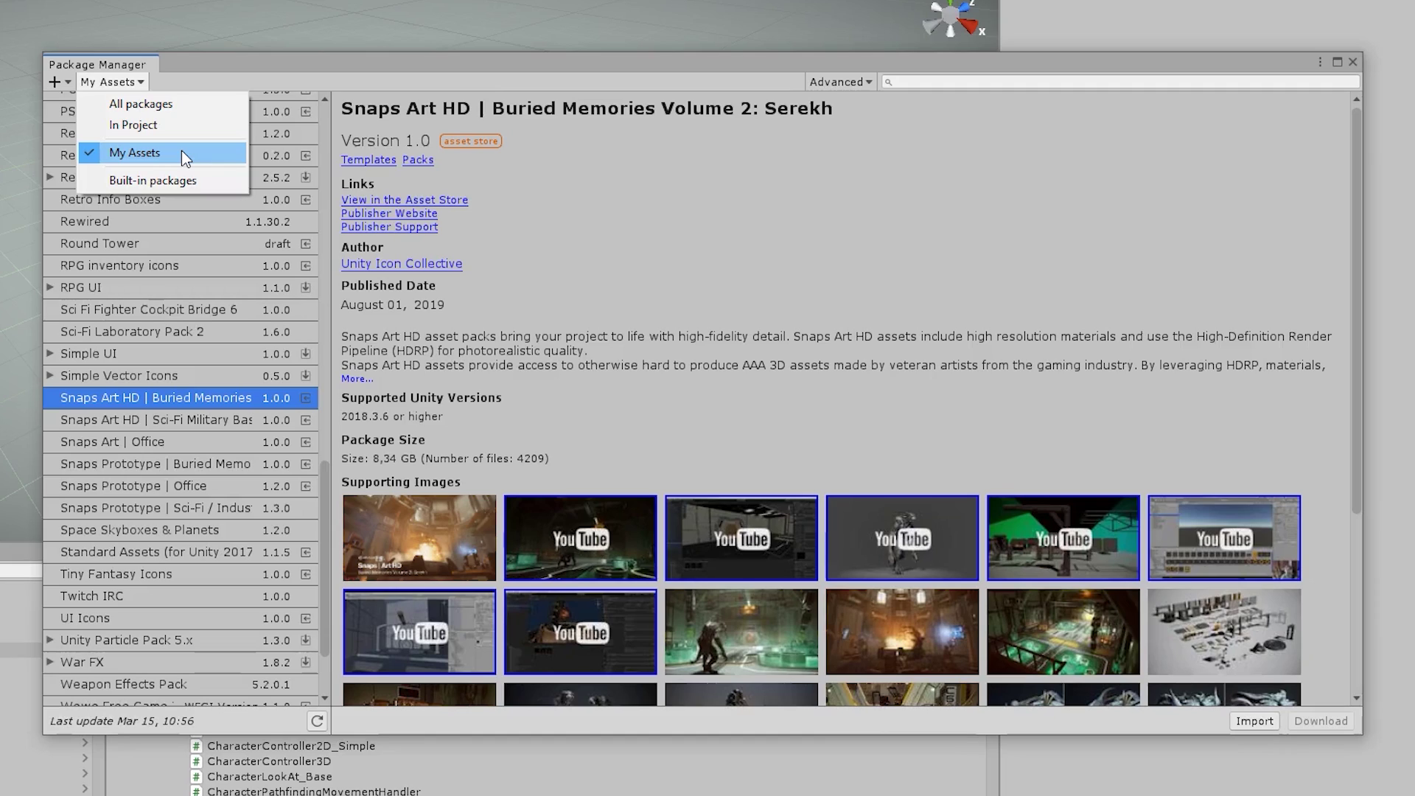
Step: Import the Snaps Prototype | Buried Memories Volume 2: Serekh package and confirm
left_click(182, 152)
left_click(154, 464)
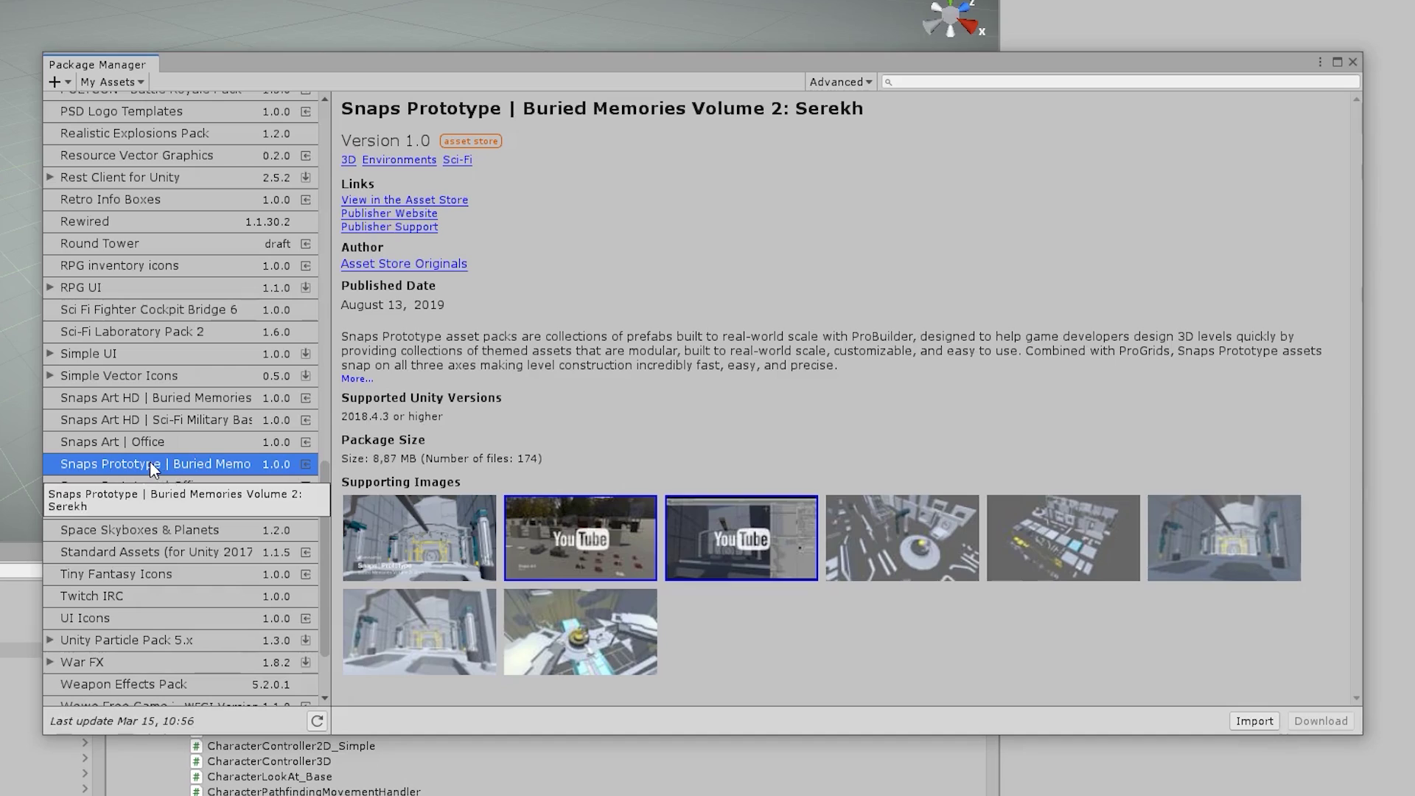
left_click(1265, 721)
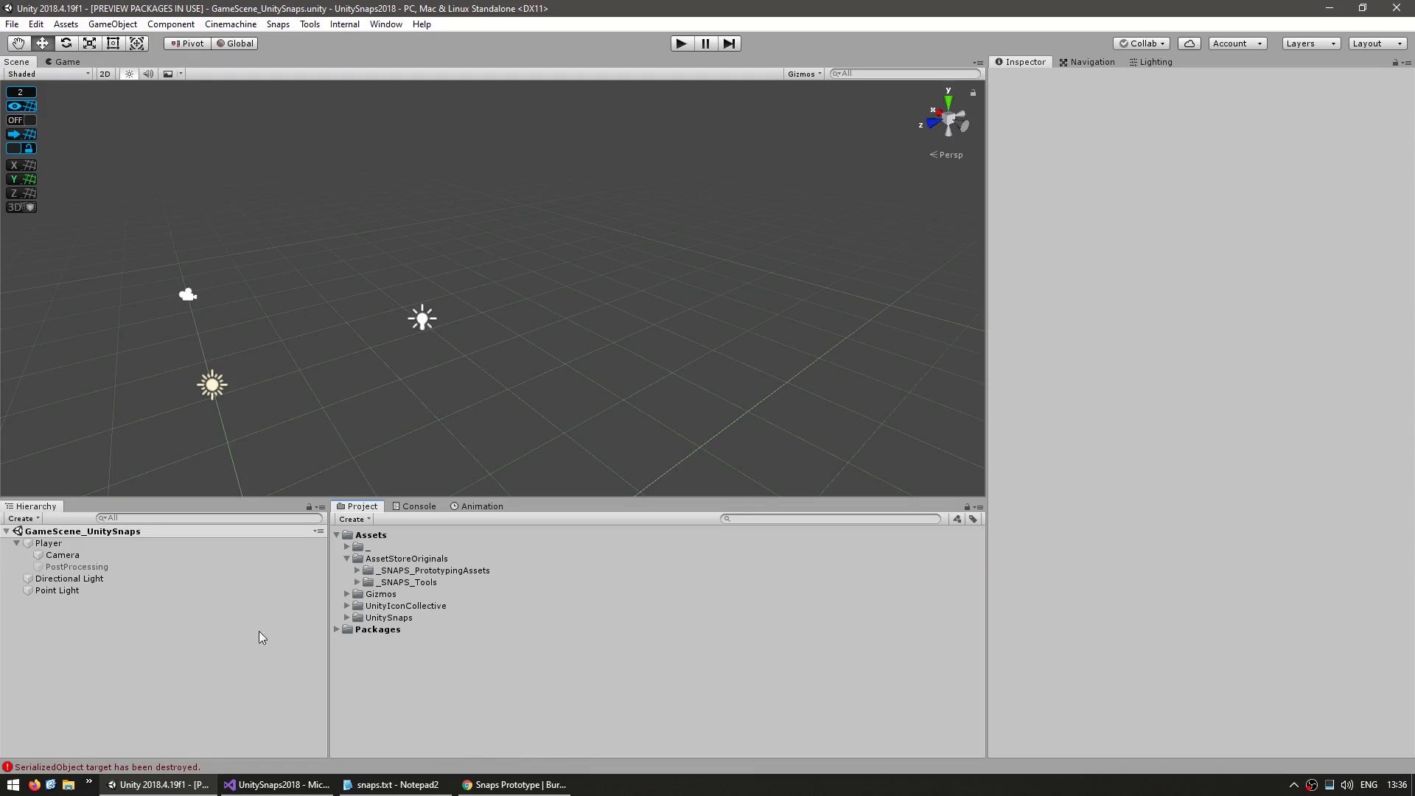
left_click(396, 574)
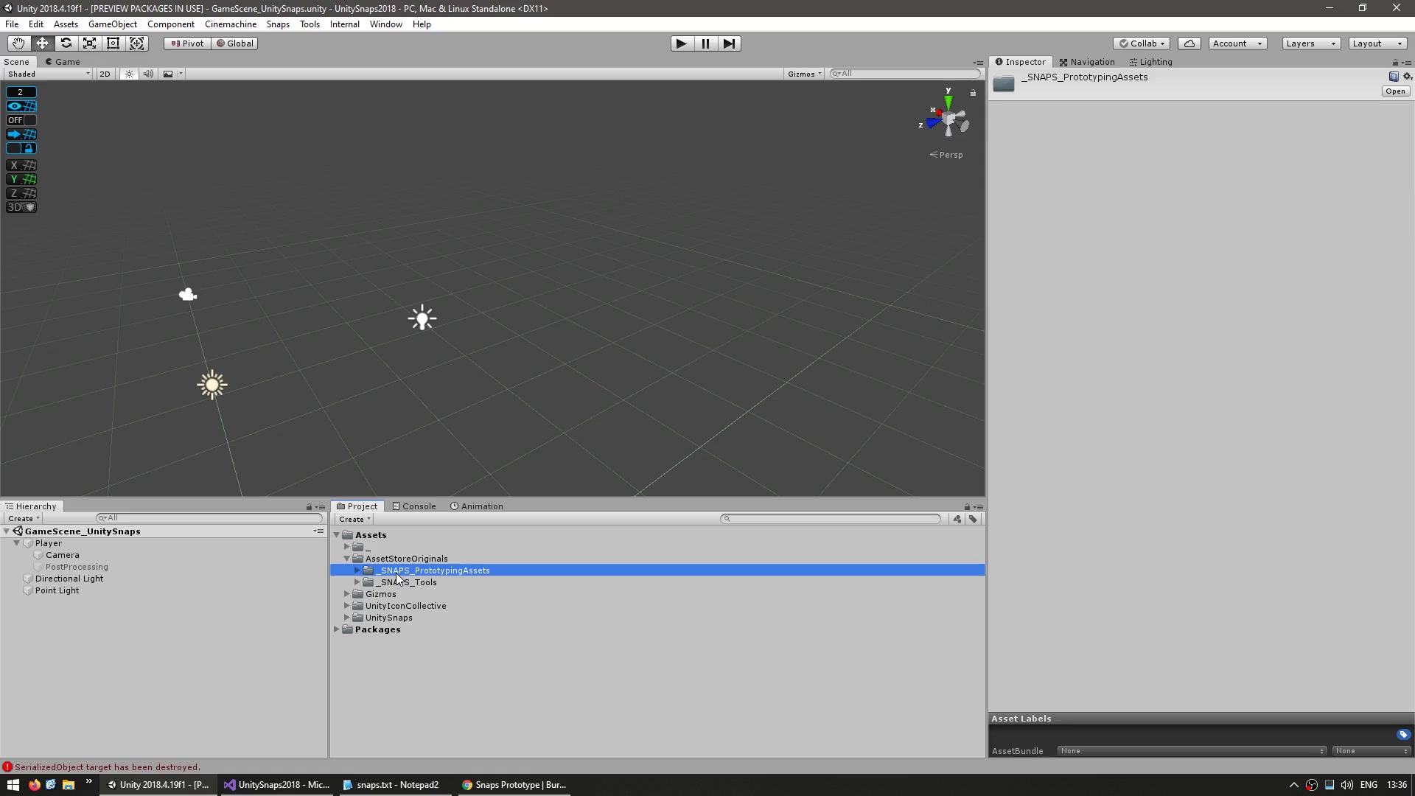
Step: Expand _SNAPS_PrototypingAssets and select its Prefabs folder
left_click(357, 571)
scroll(450, 649, "down", 5)
scroll(445, 656, "up", 5)
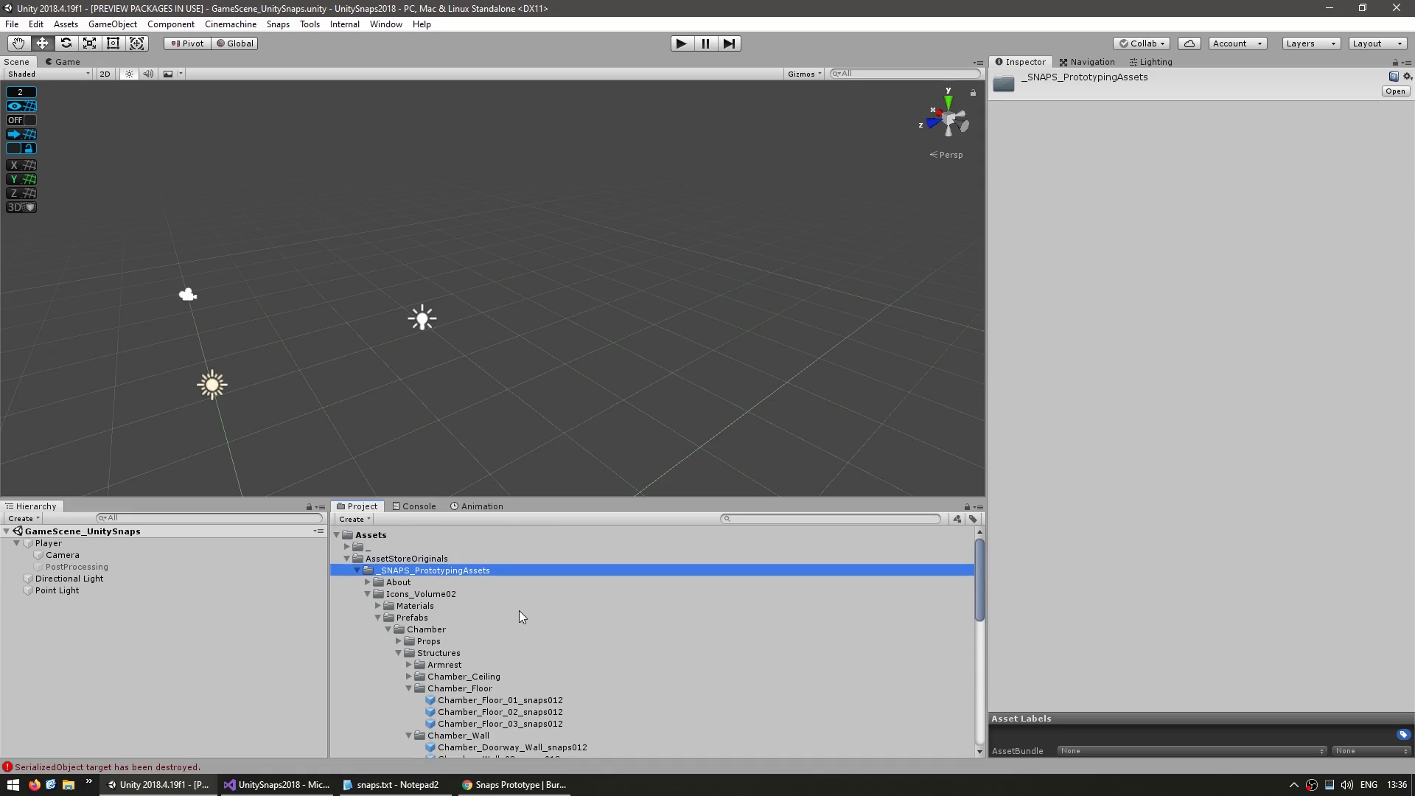
left_click(520, 618)
scroll(571, 684, "down", 3)
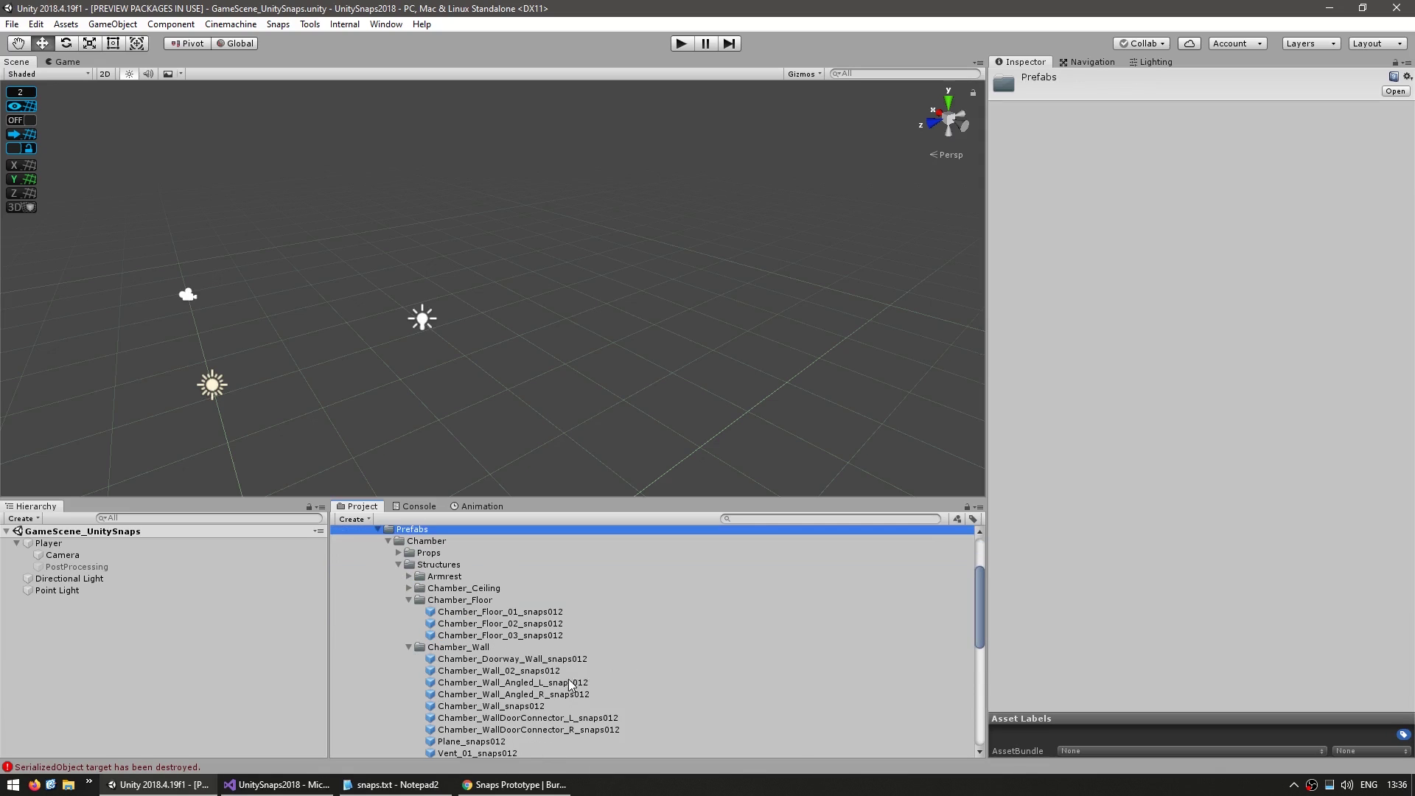
Step: Inspect Chamber structure prefabs like Chamber_Floor_01/02, Chamber_Wall_Angled_L and Chamber_WallDoorConnector_R
left_click(425, 542)
left_click(452, 565)
left_click(476, 612)
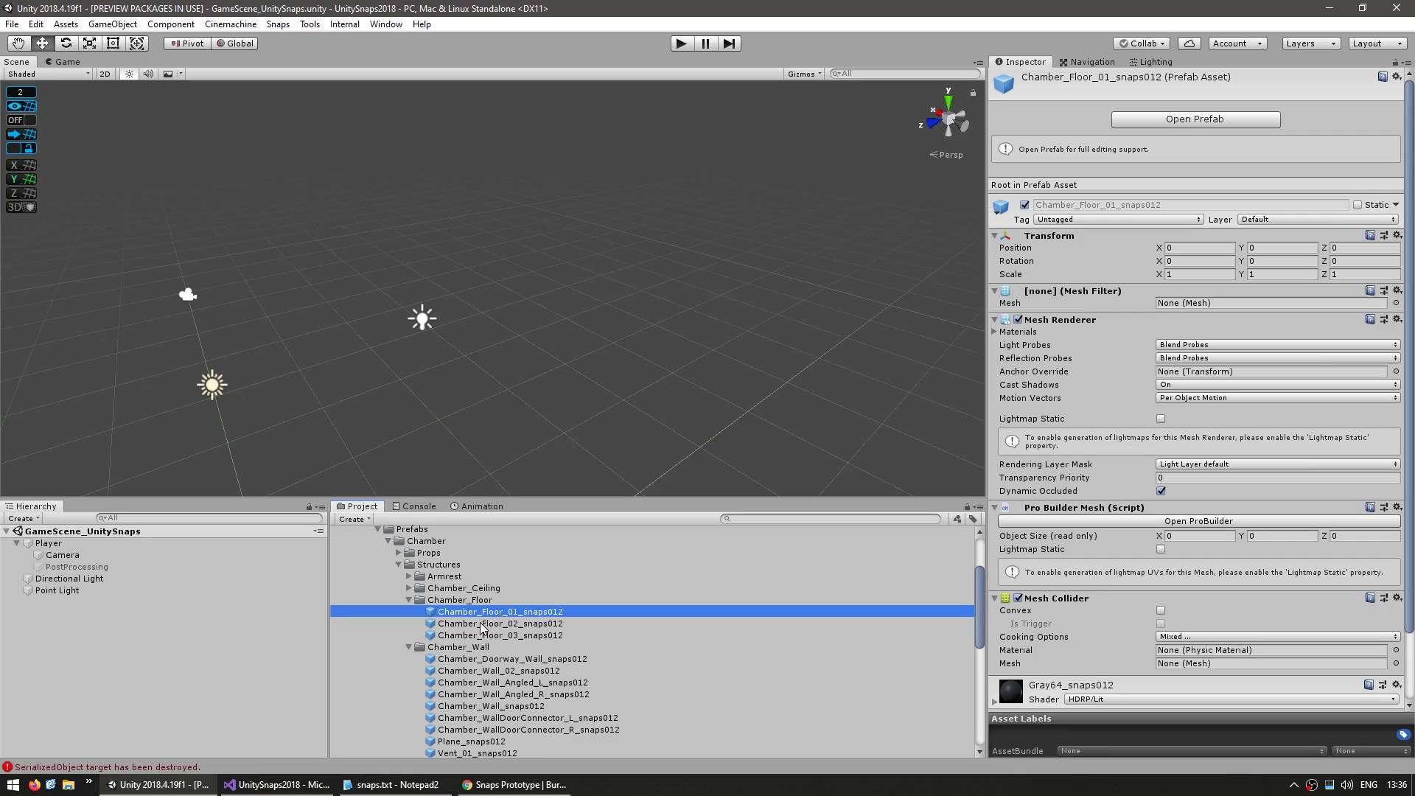
left_click(483, 624)
left_click(486, 647)
left_click(486, 682)
left_click(488, 729)
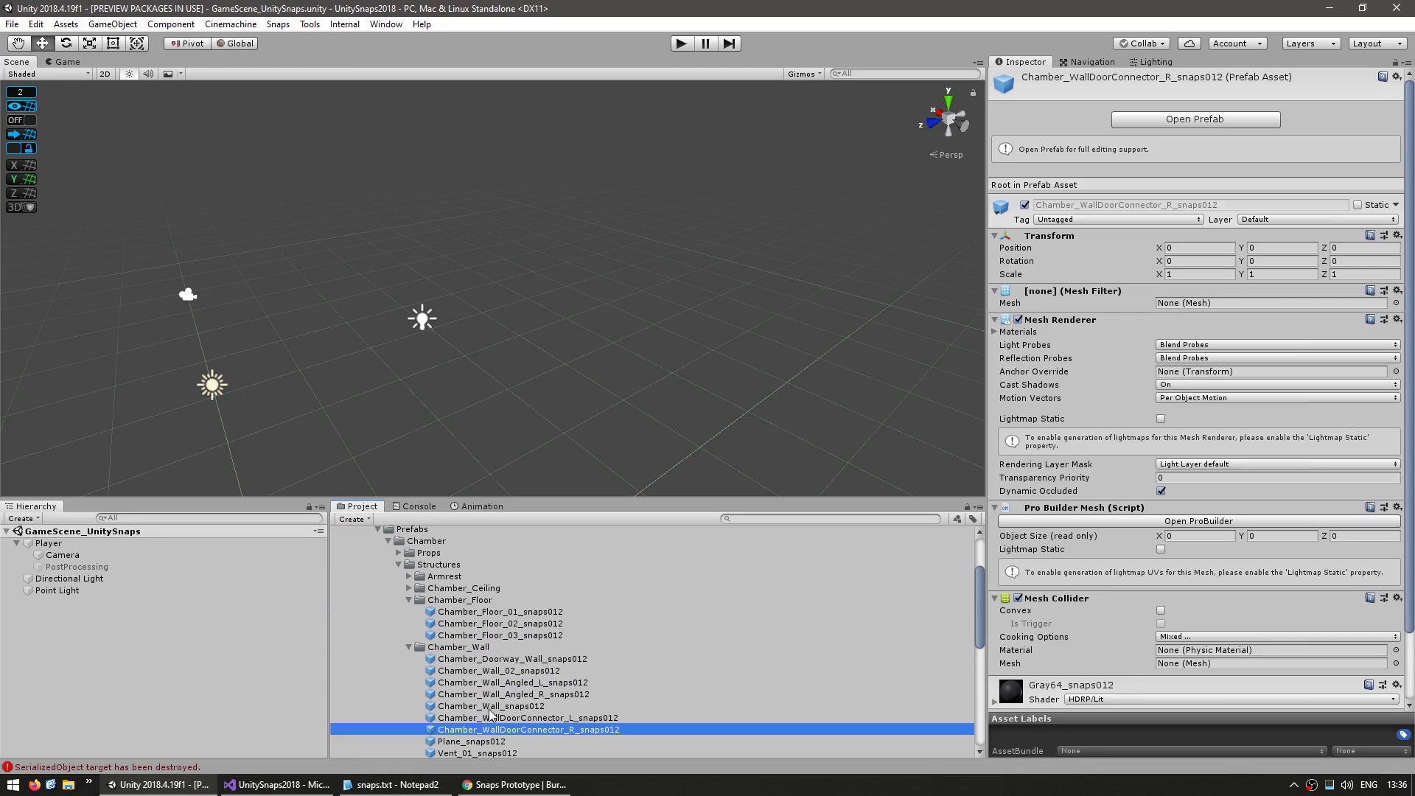
left_click(497, 683)
left_click(515, 625)
left_click(488, 682)
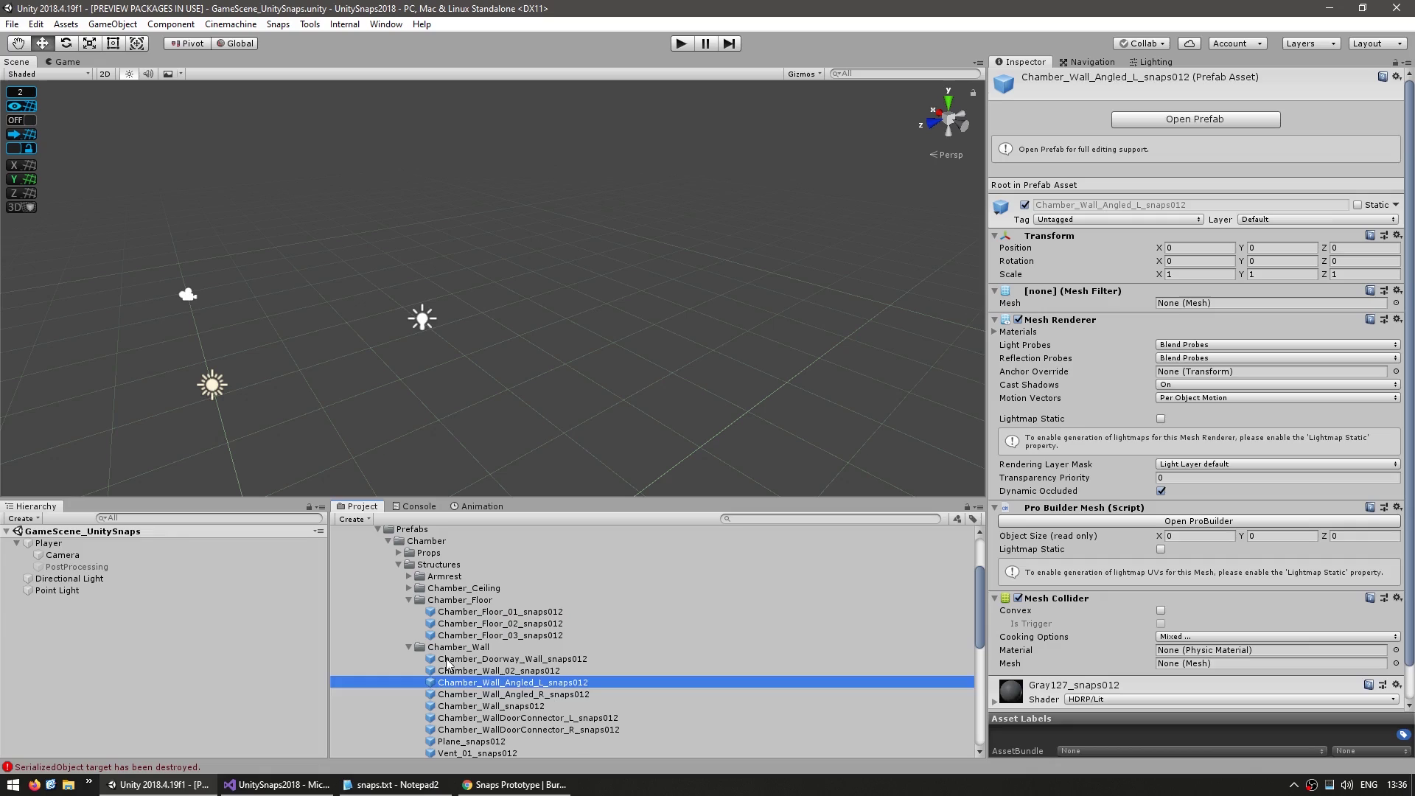
Step: Preview the Props prefabs Computer_Console_01, MetalBox_02, Control_Panel and Metal_Cylinder_02
left_click(472, 588)
scroll(428, 596, "down", 2)
scroll(420, 606, "up", 3)
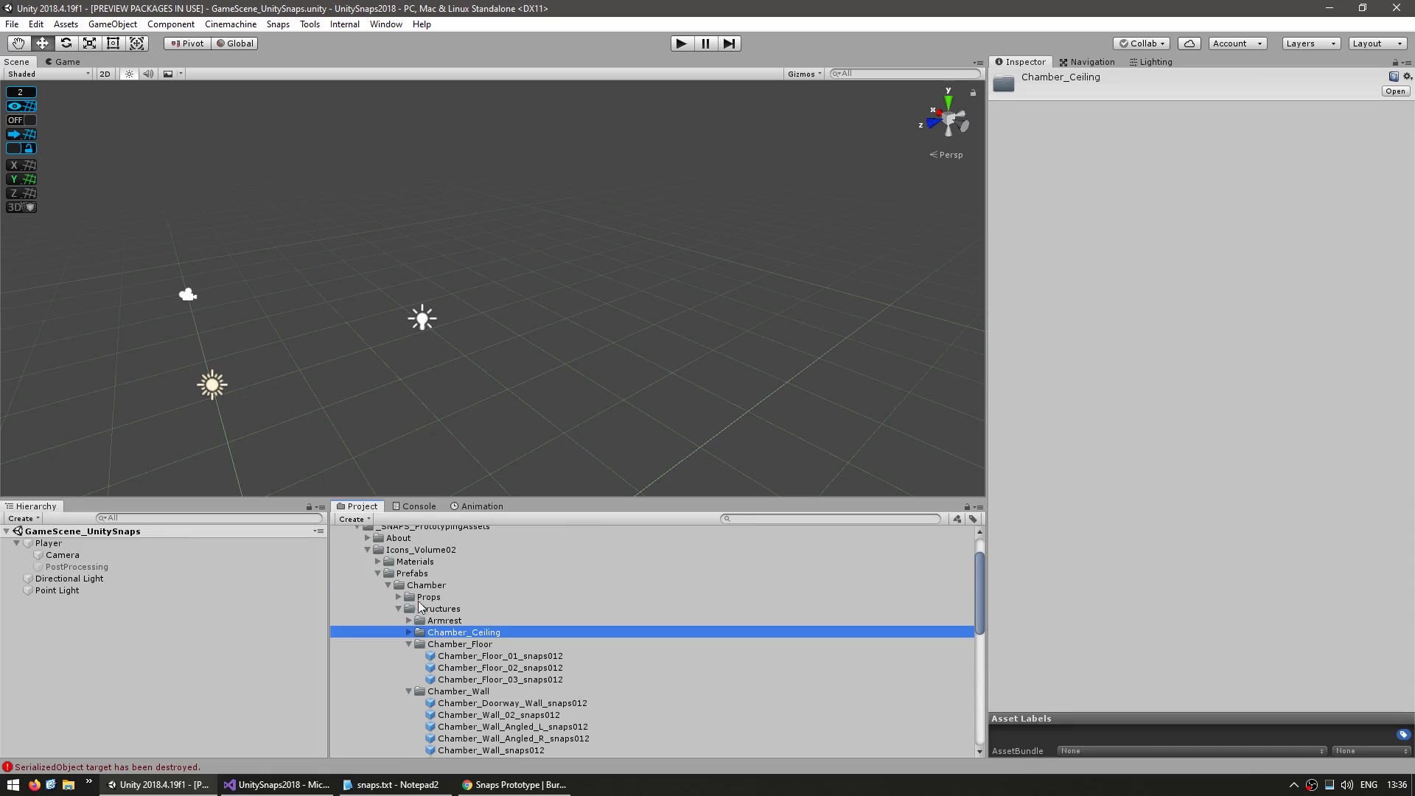
left_click(398, 597)
scroll(484, 621, "down", 2)
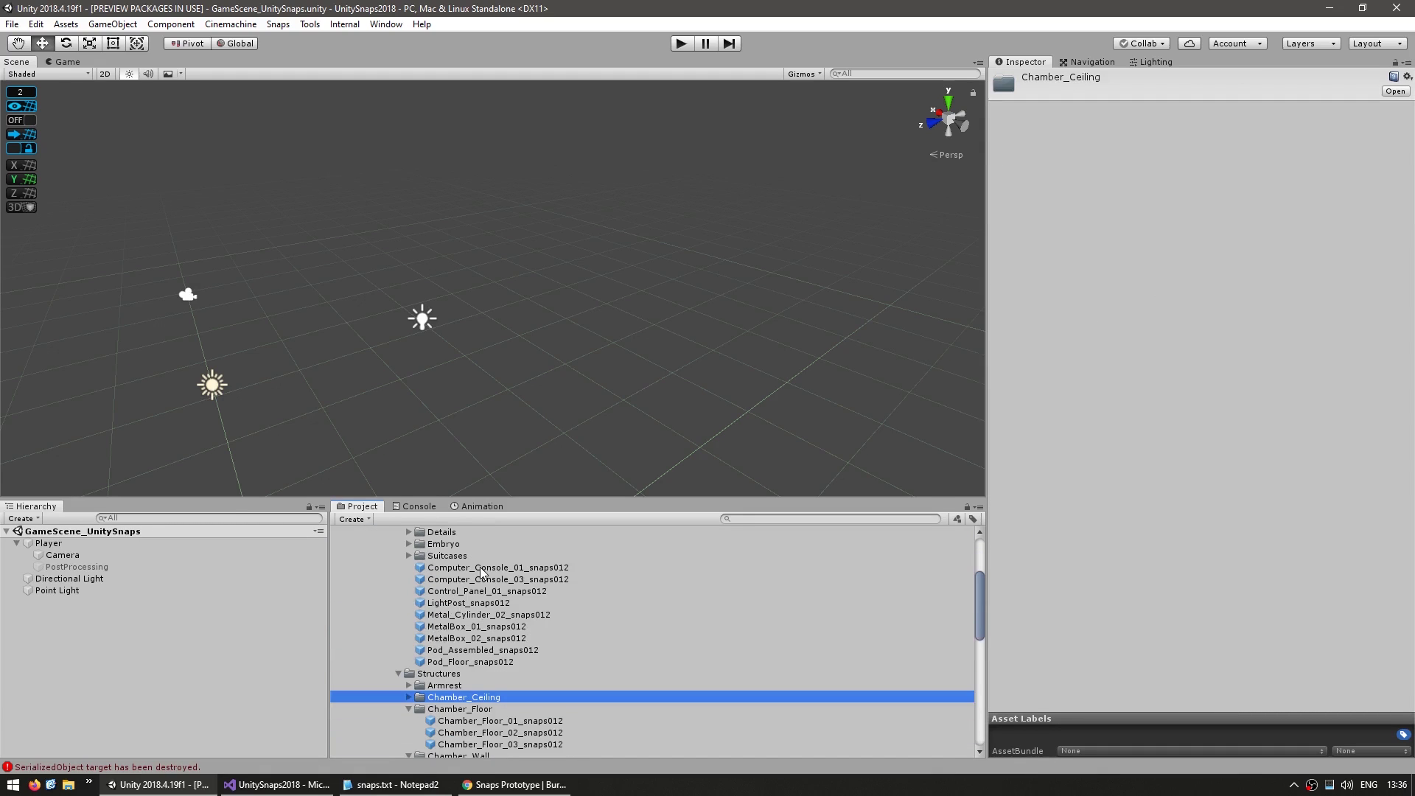
left_click(480, 568)
left_click(475, 638)
left_click(479, 591)
left_click(482, 615)
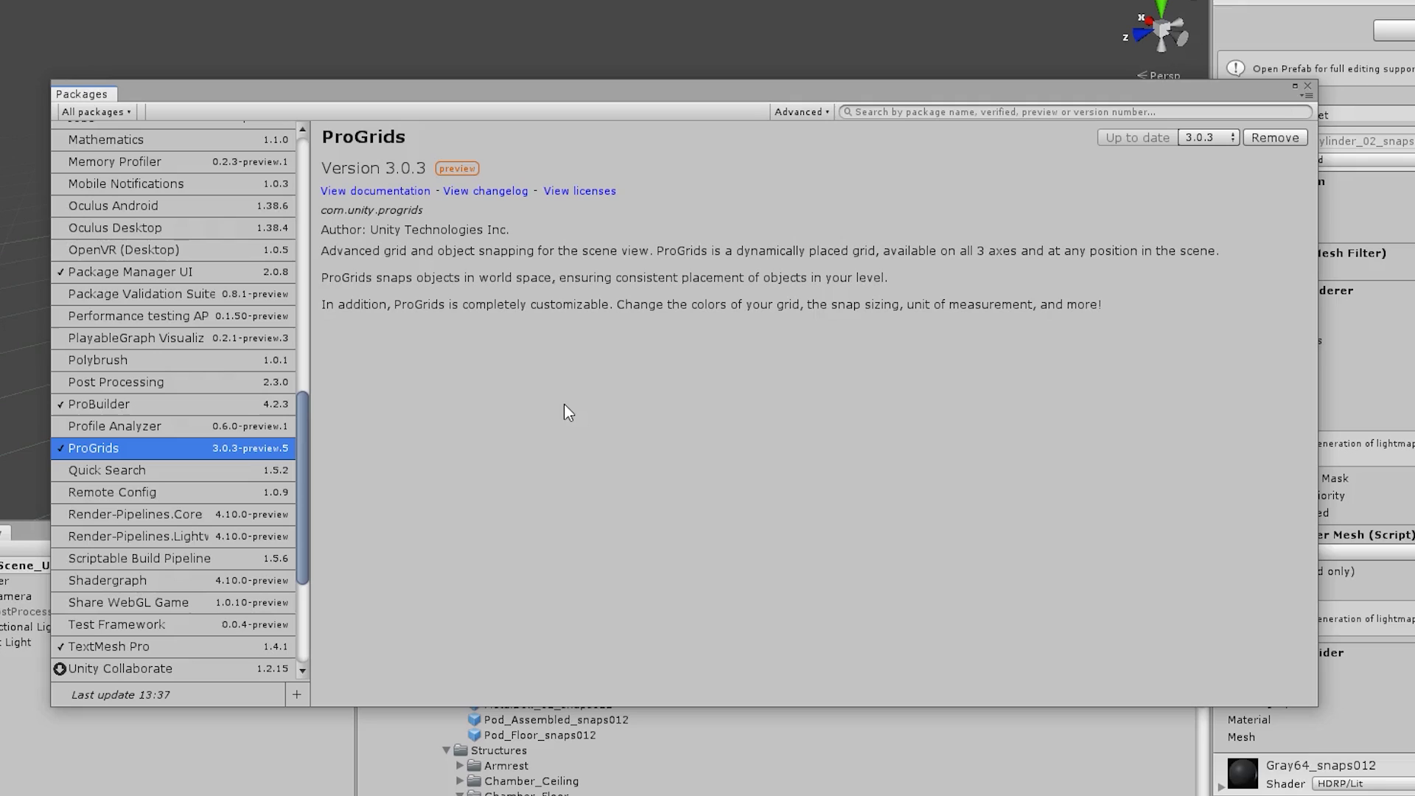
Step: Check ProBuilder's package details, then show the ProGrids toolbar from Tools > ProGrids > ProGrids Window
left_click(91, 402)
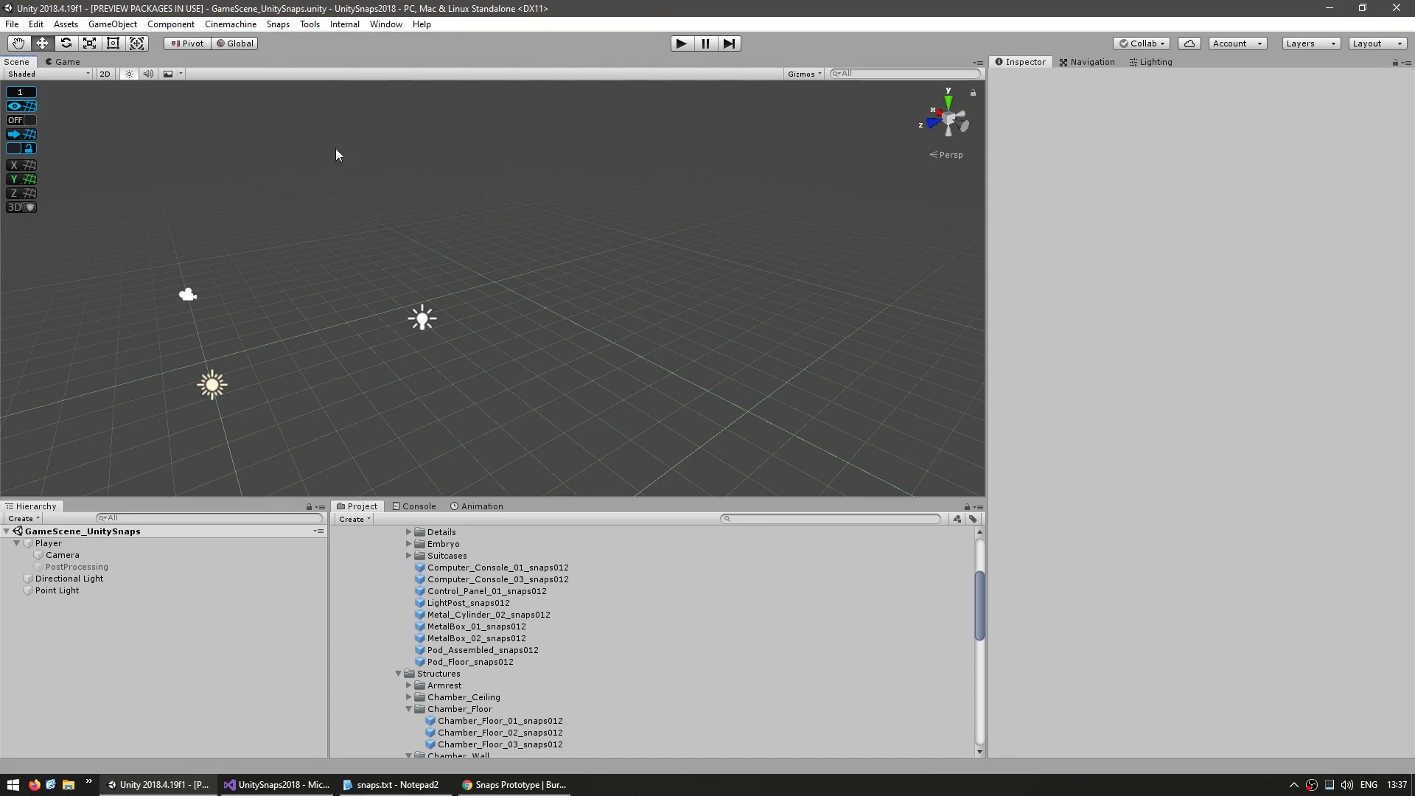
left_click(315, 26)
mouse_move(322, 46)
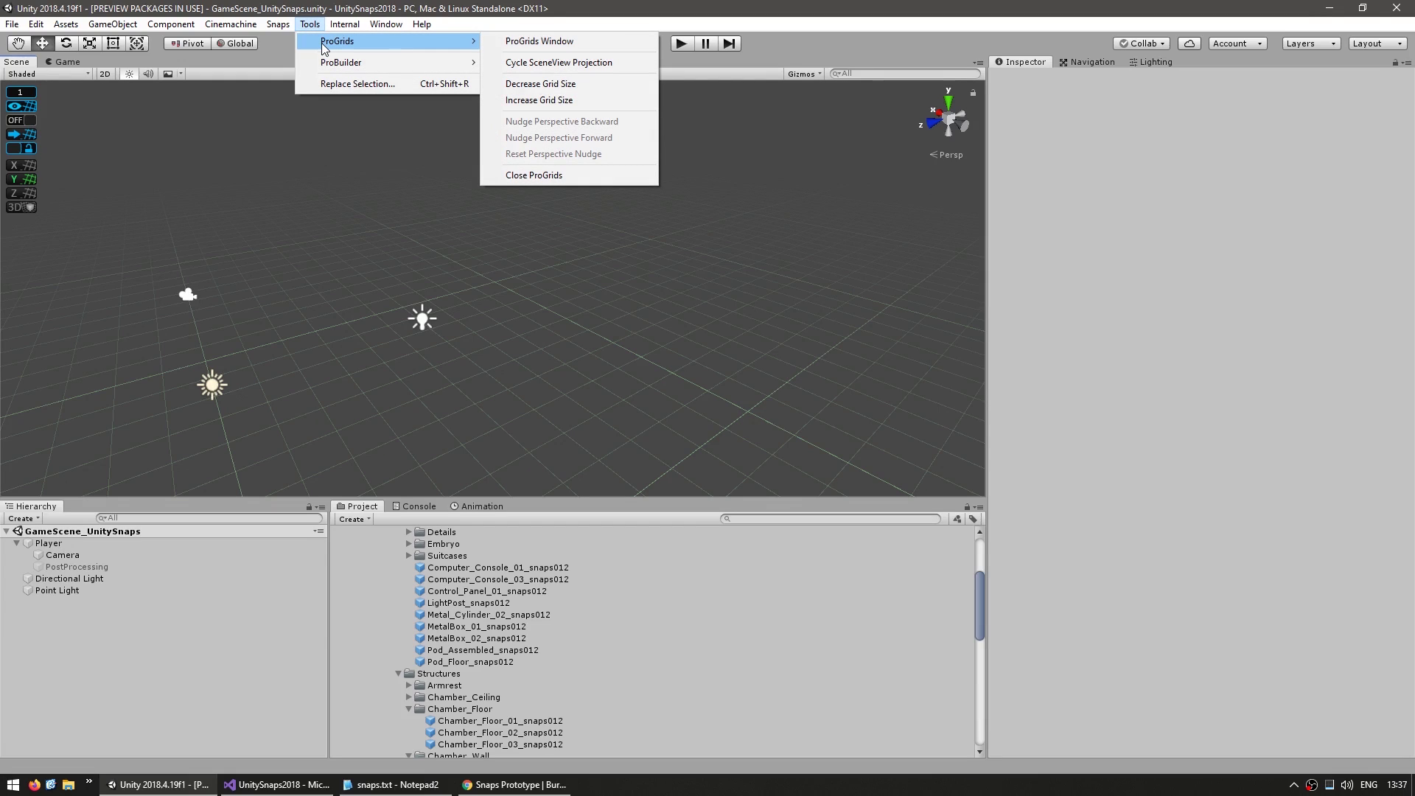
left_click(551, 42)
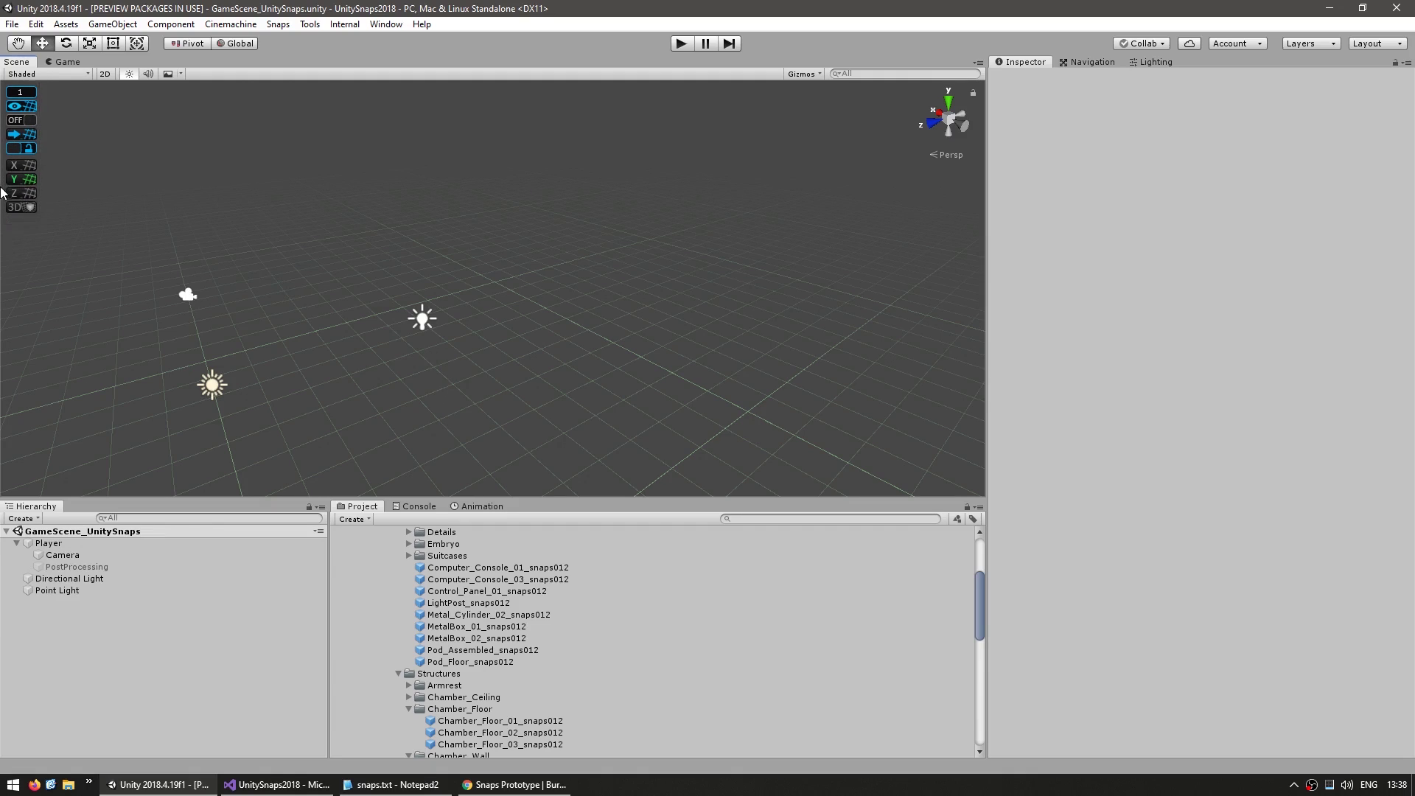
Step: Turn on grid snapping and place a Chamber_Floor_01 tile in the scene
left_click(24, 121)
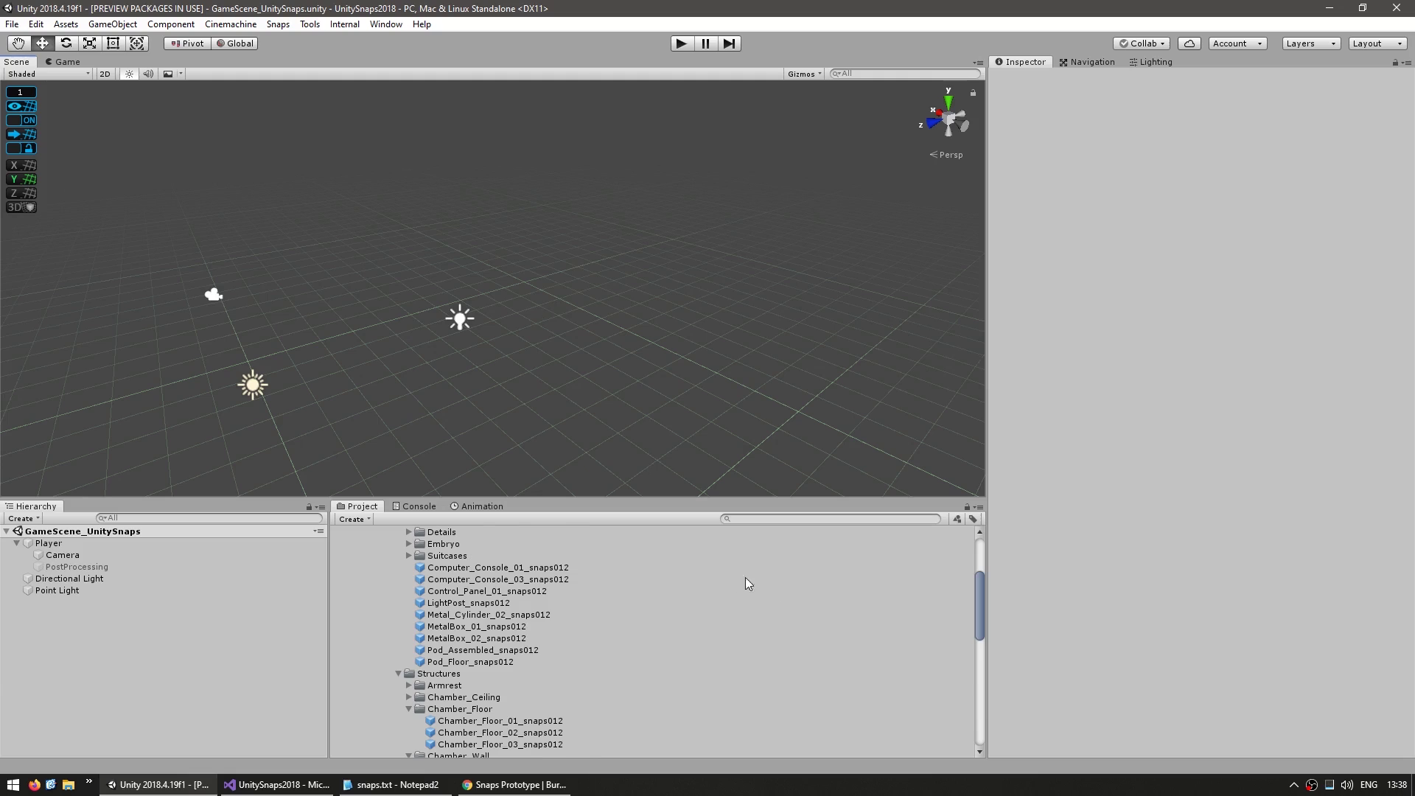
scroll(759, 587, "down", 4)
left_click(551, 603)
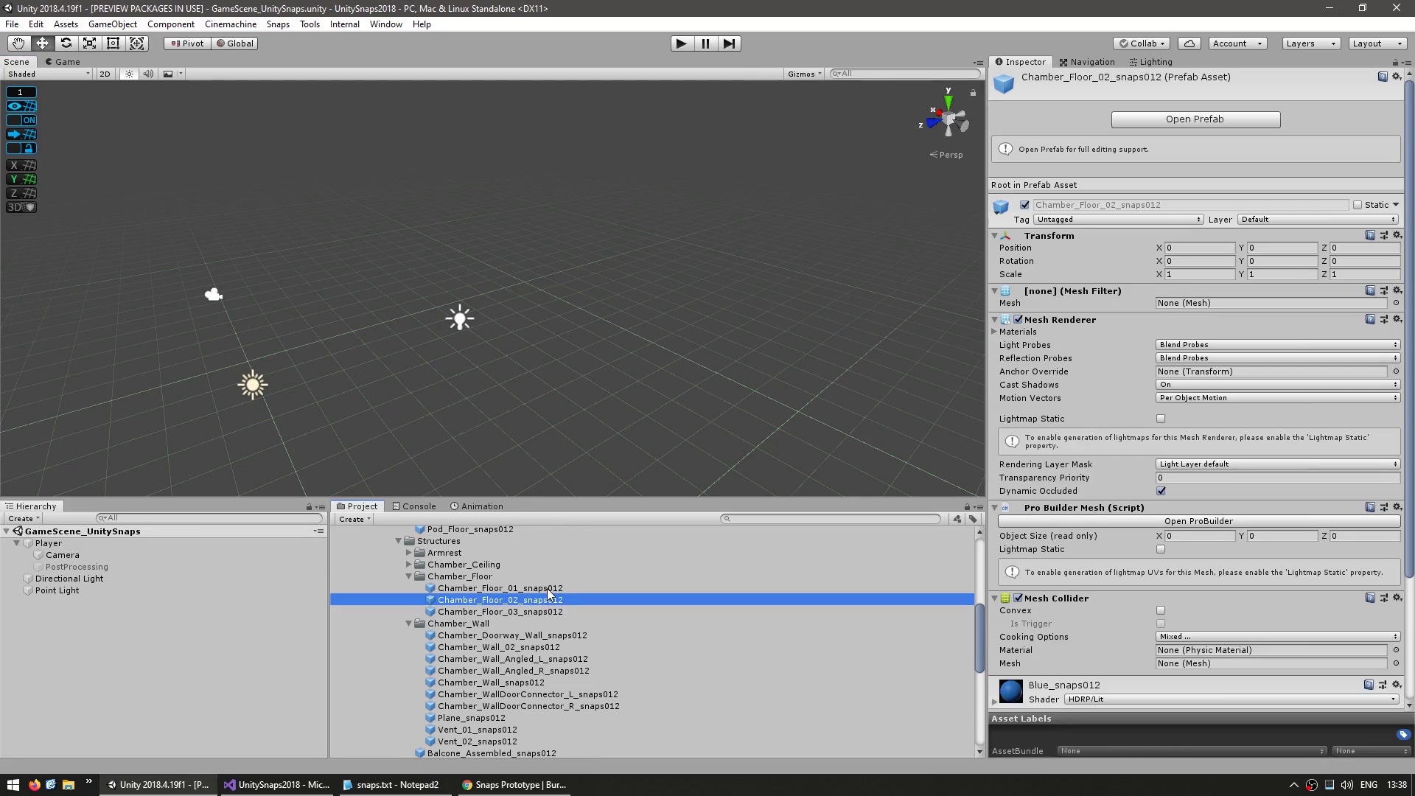
left_click_drag(551, 588, 338, 430)
key("f")
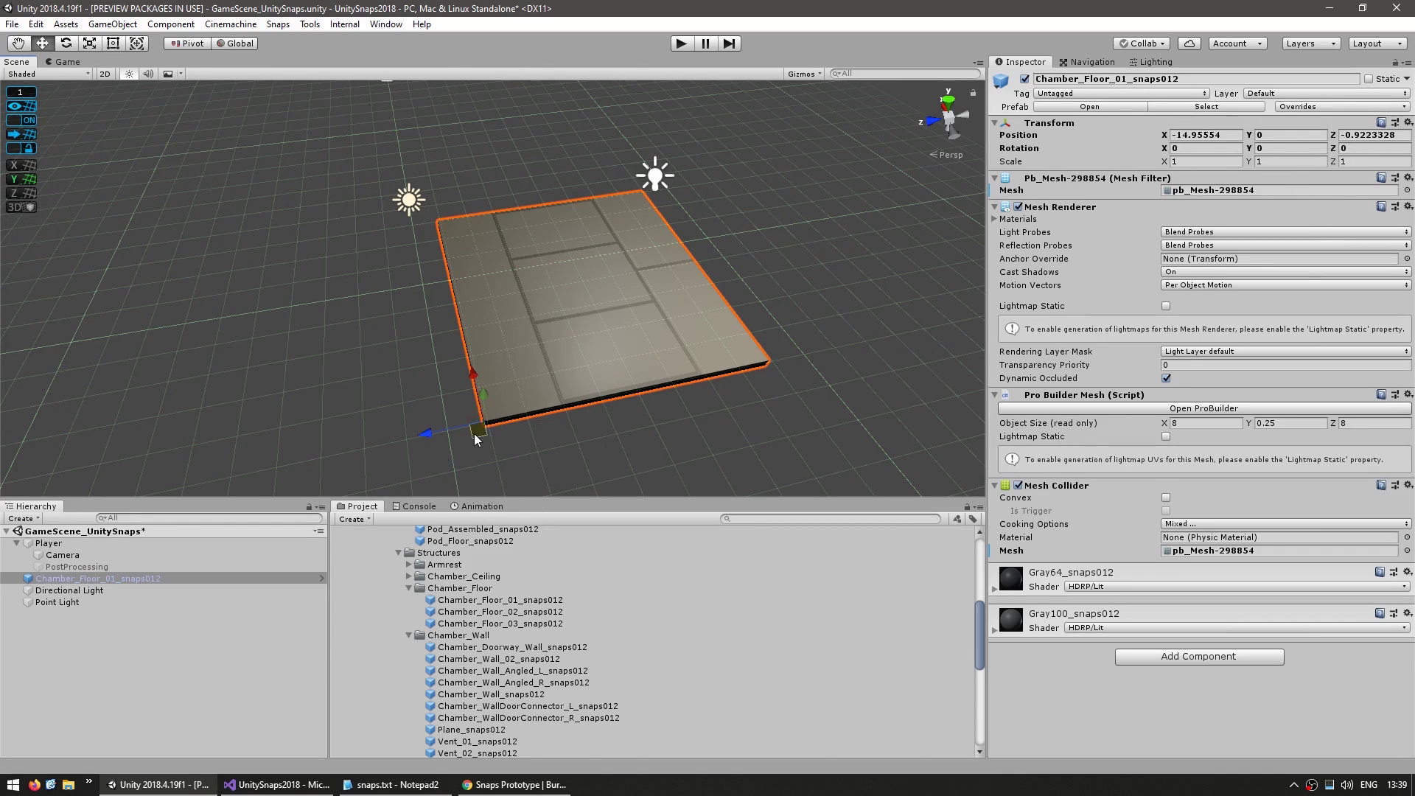
Step: Snap the tile to -14, 0, 0 and place a Chamber_Floor_02 tile beside it
left_click_drag(475, 433, 433, 409)
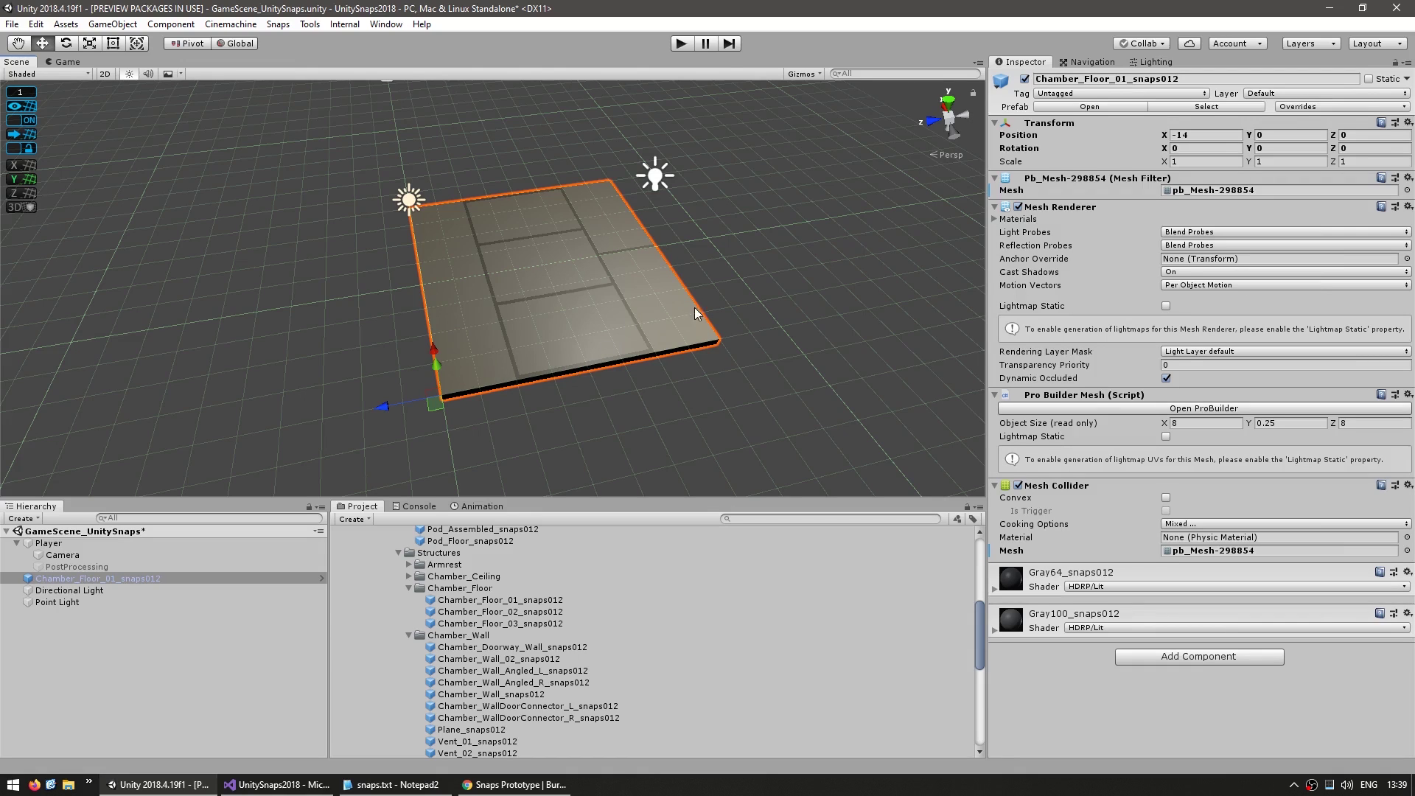
left_click_drag(498, 609, 198, 681)
left_click_drag(391, 127, 365, 290)
Step: Set the ProGrids snap value to 8 and duplicate the Chamber_Floor_01 tile to the right
left_click(26, 97)
left_click(167, 101)
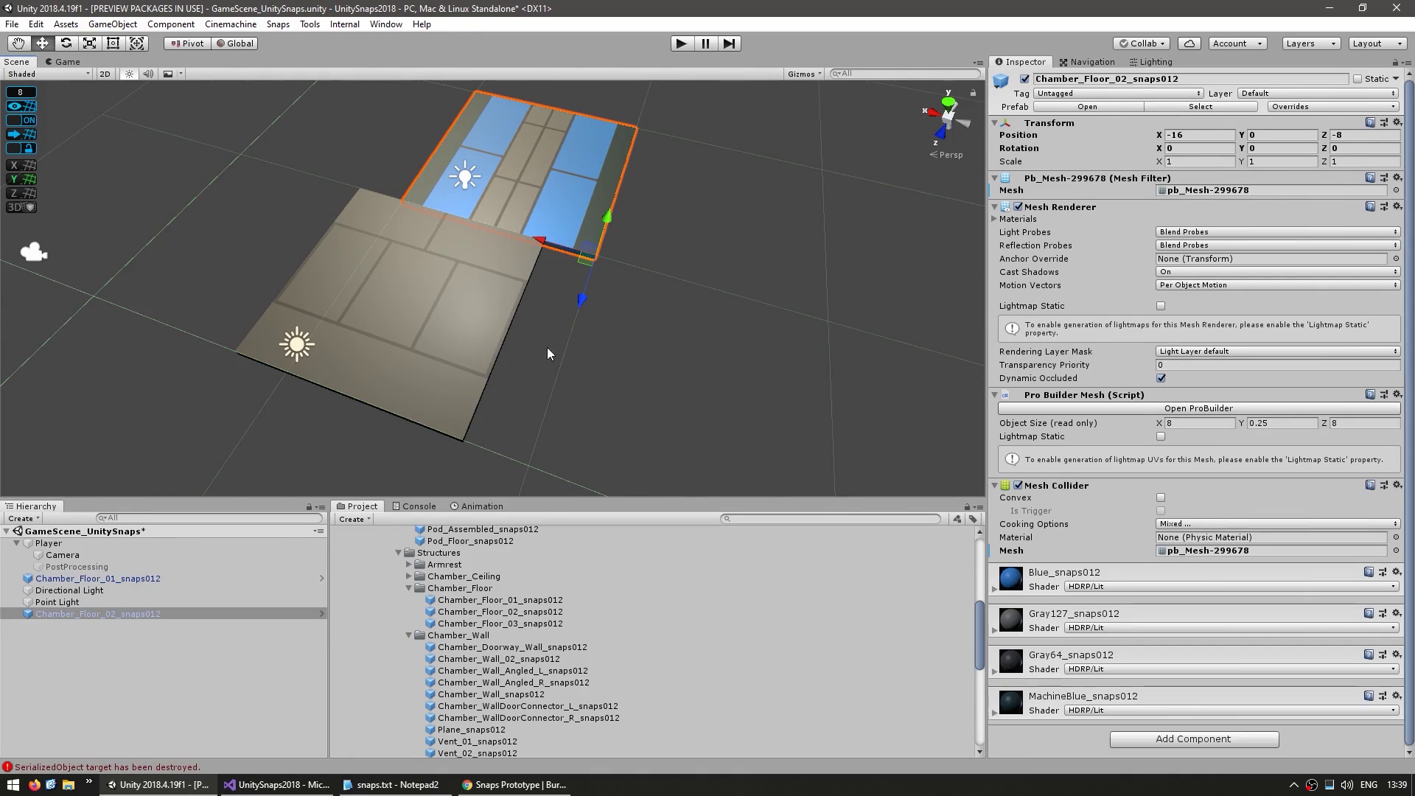
left_click(427, 315)
key("f")
key("ctrl+d")
left_click_drag(560, 385, 397, 254)
Step: Duplicate more floor tiles and arrange them, moving copy (3) to X -8
key("ctrl+d")
left_click(670, 409)
left_click(695, 415)
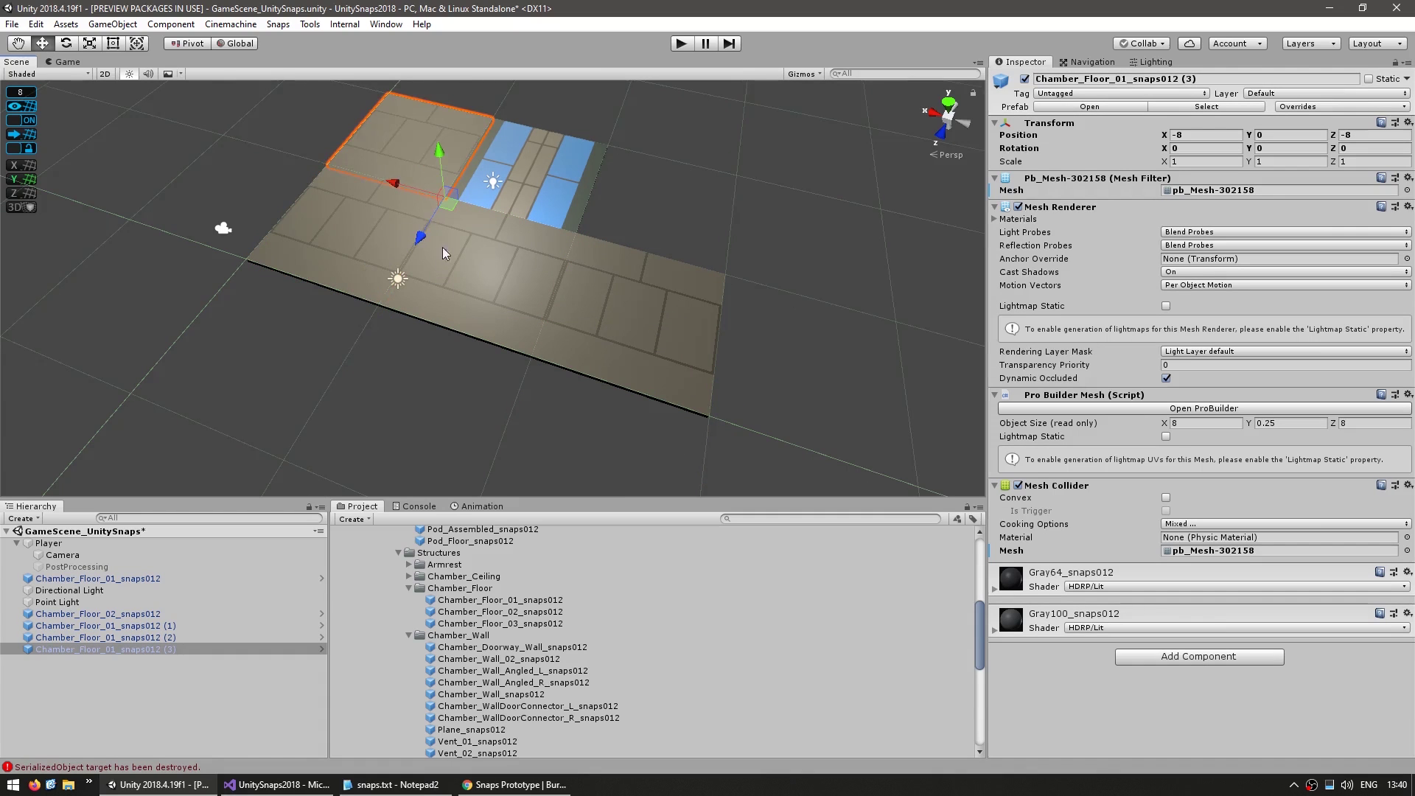
key("ctrl+d")
left_click_drag(404, 181, 639, 216)
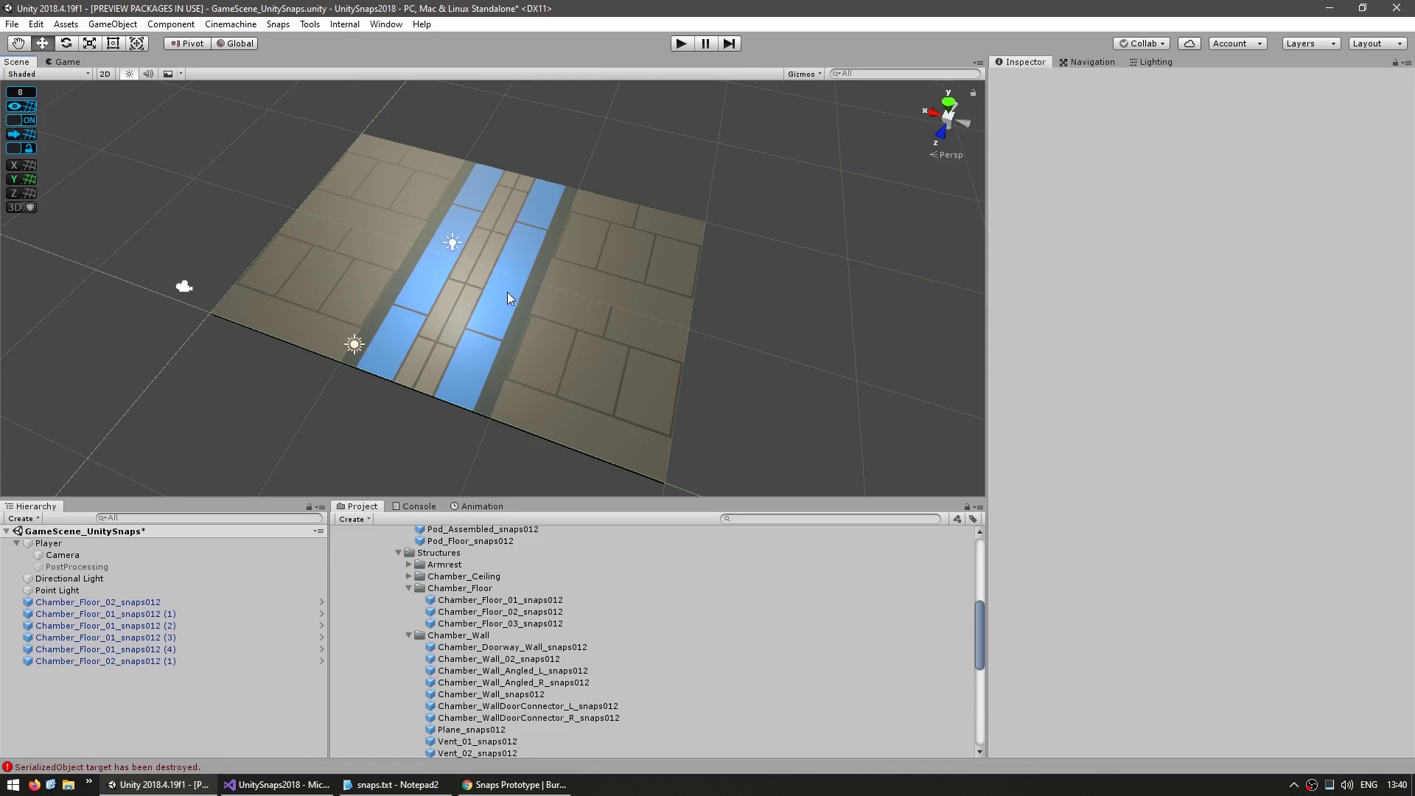
scroll(457, 264, "up", 3)
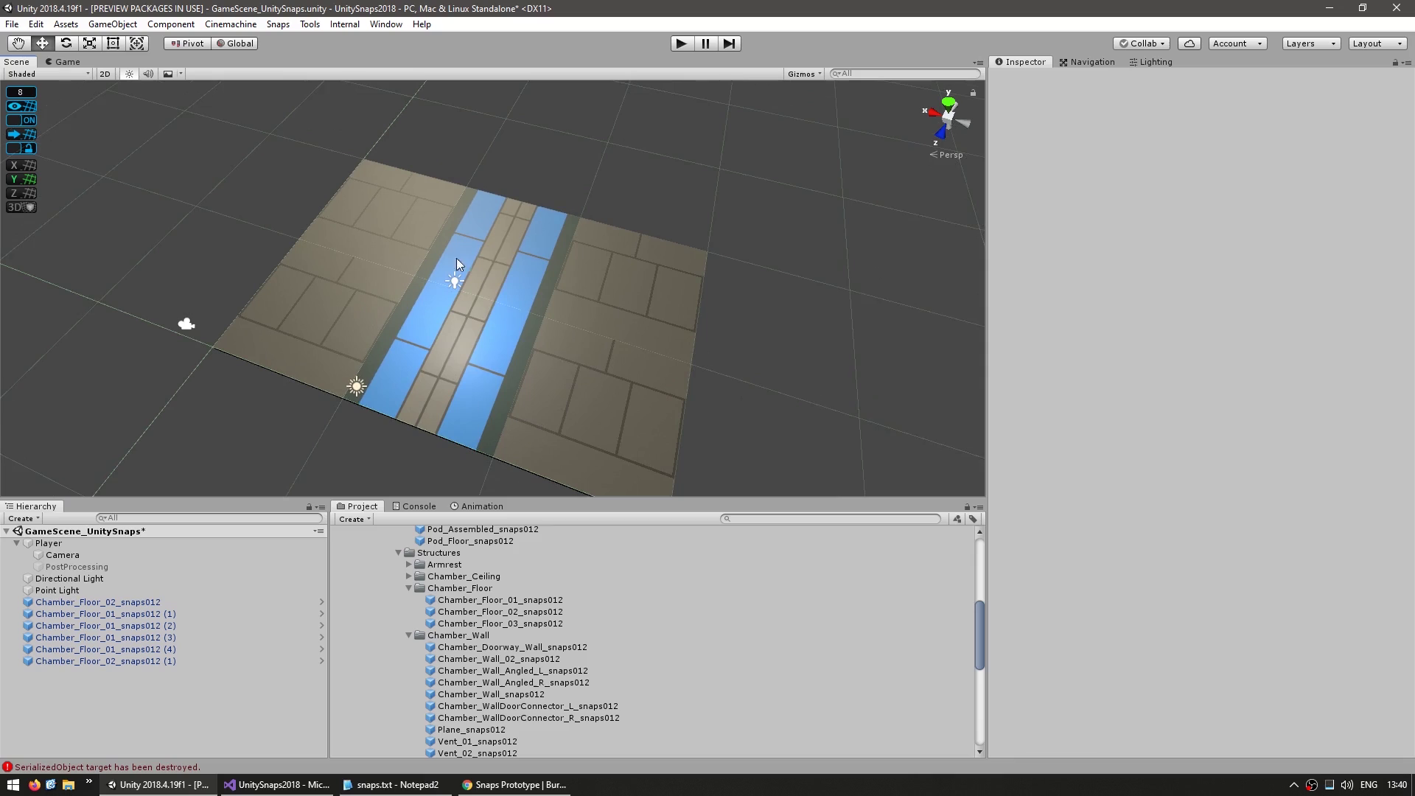
Step: Add a Chamber_Wall_02 wall and rotate it into place along the floor edge
left_click_drag(475, 659, 838, 322)
key("e")
key("w")
left_click(455, 280)
Step: Place a long SA_Wall_12x8 wall piece and rotate it to close the room
left_click(839, 323)
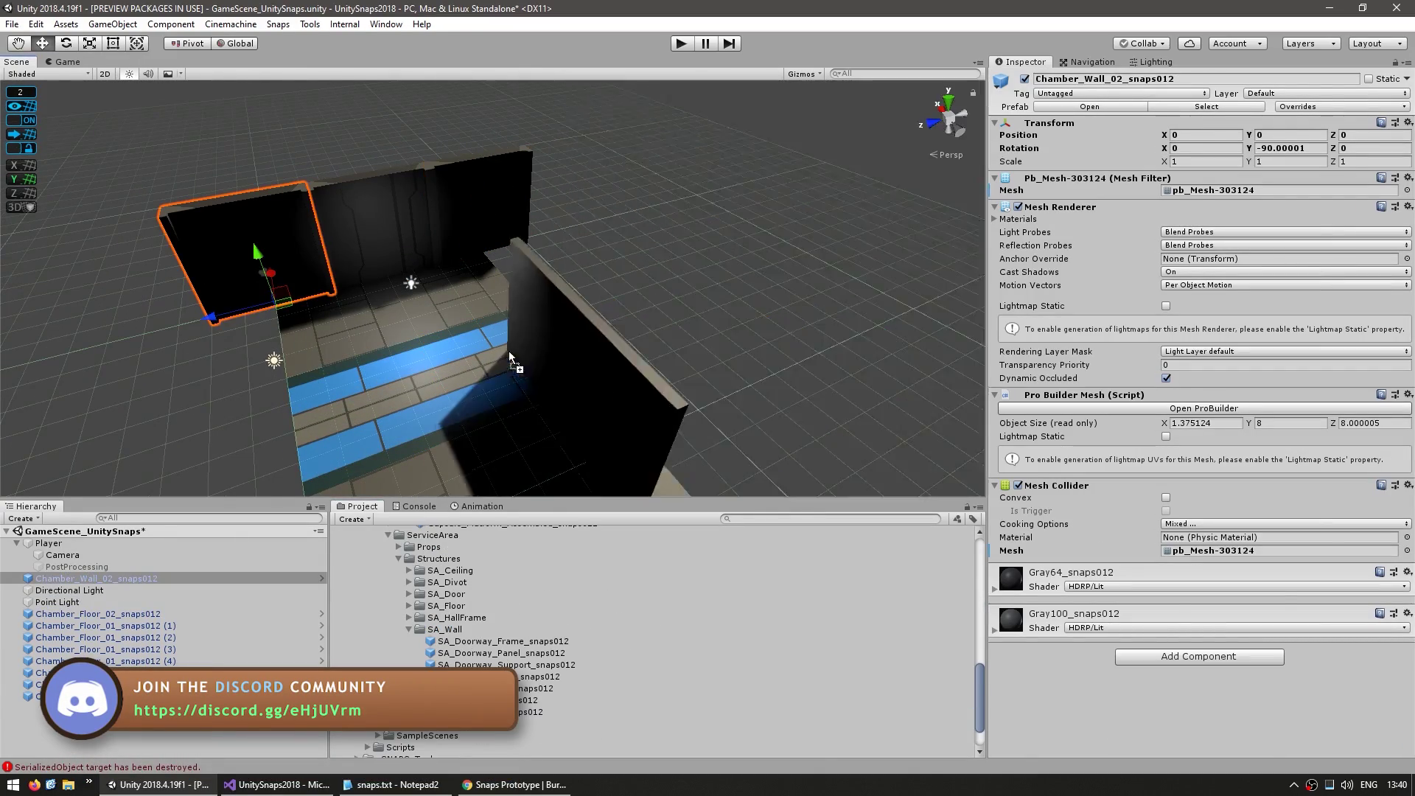
left_click_drag(509, 350, 648, 236, "alt")
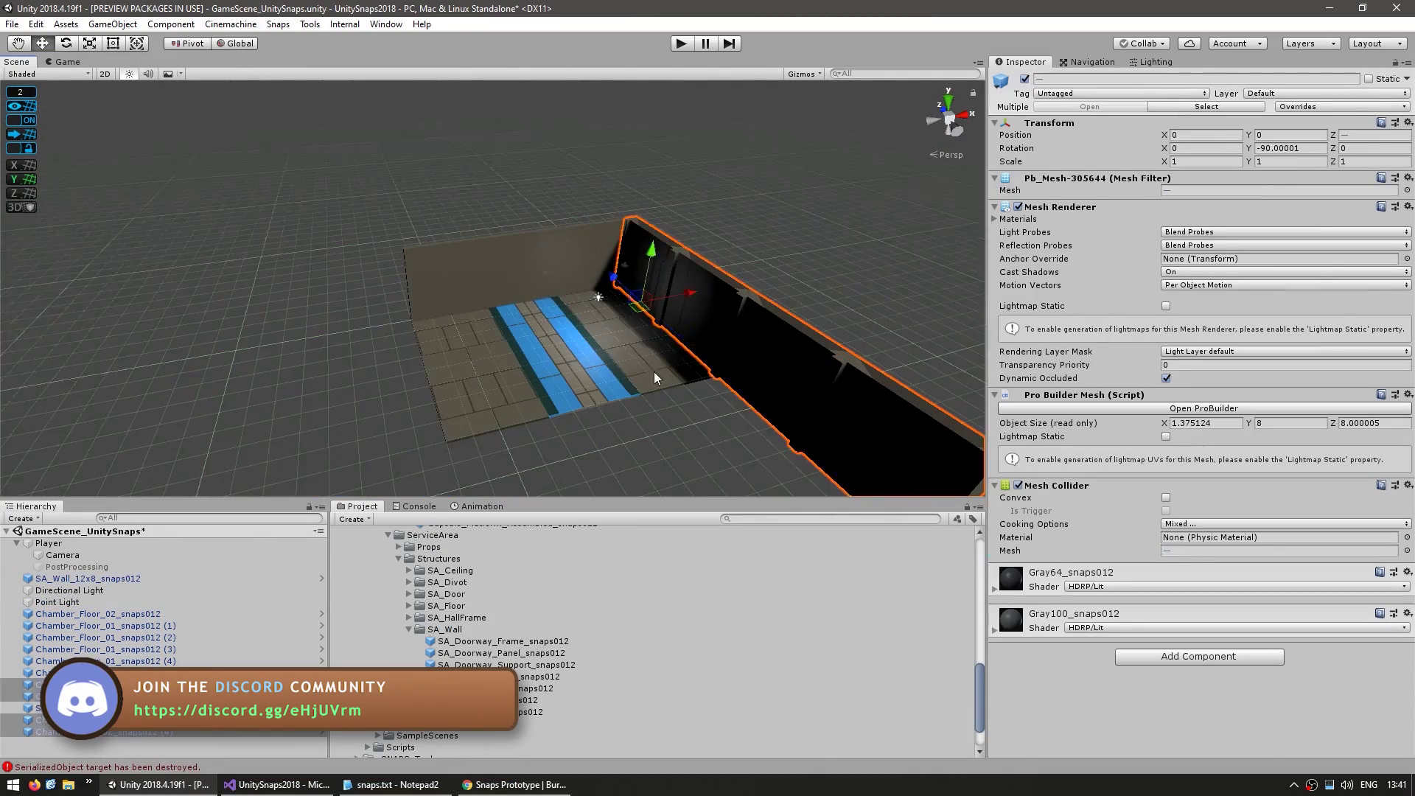
key("e")
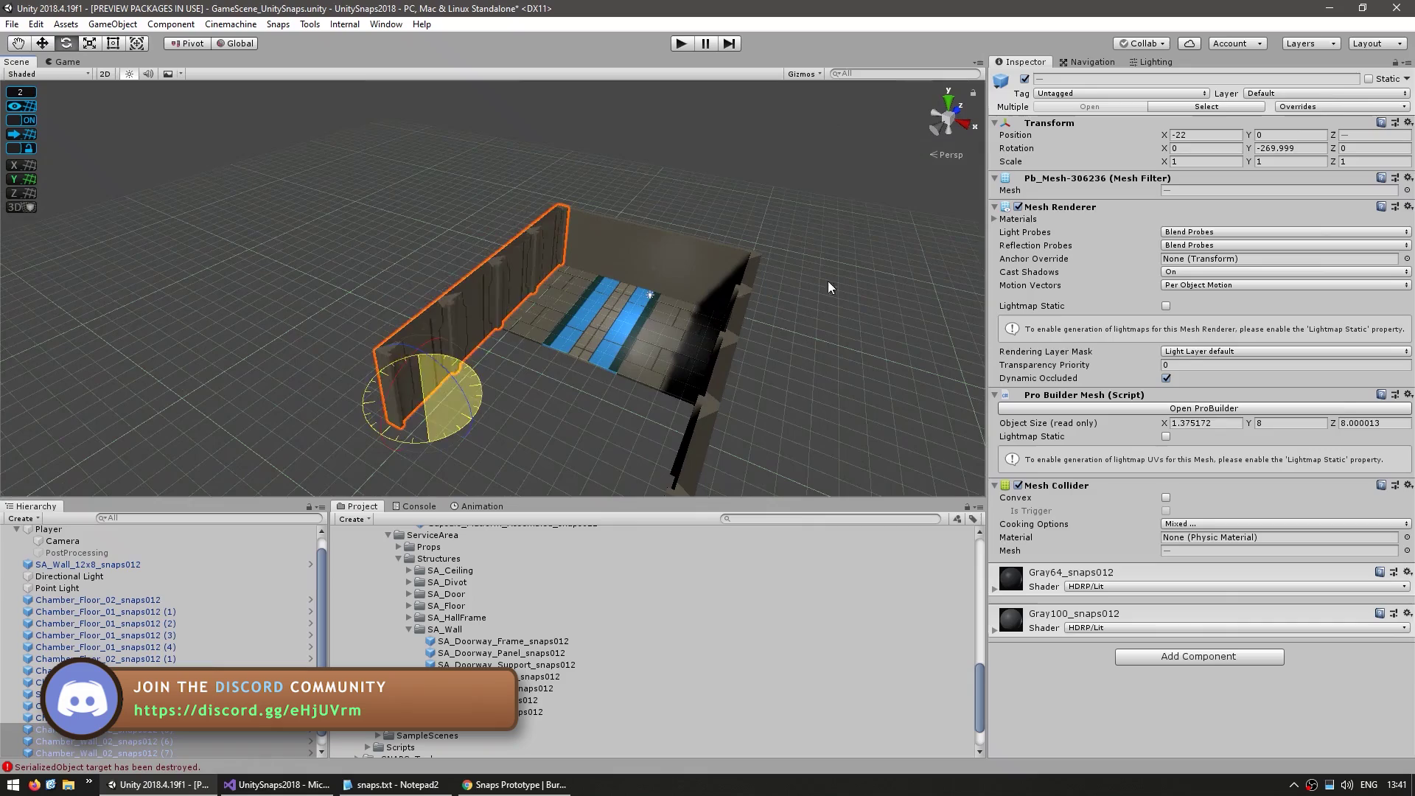
left_click_drag(828, 280, 529, 283, "alt")
Step: Move Point Light (3) into the room, then select the Player object
left_click(601, 174)
key("w")
left_click_drag(601, 174, 483, 374, "alt")
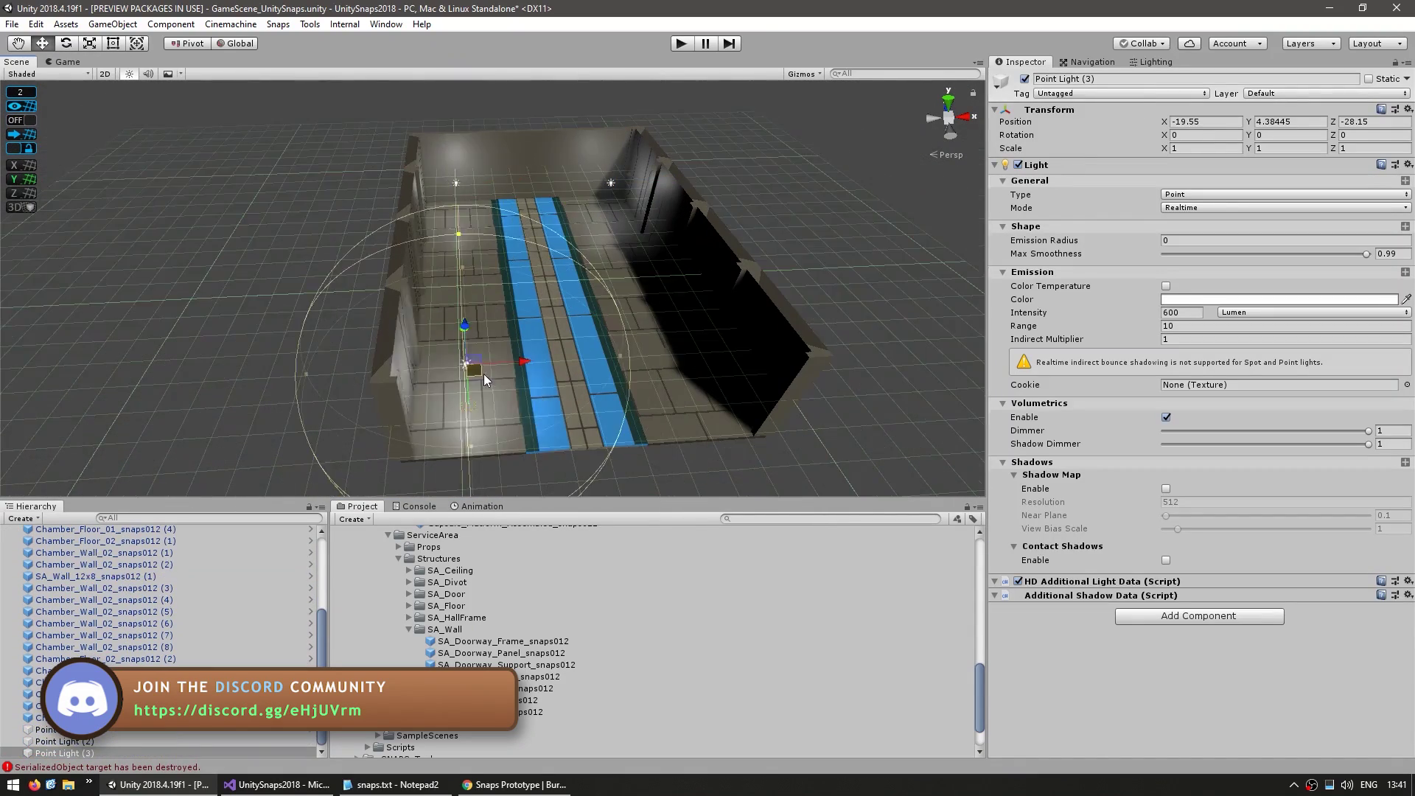
left_click(448, 292)
left_click_drag(606, 298, 555, 258, "alt")
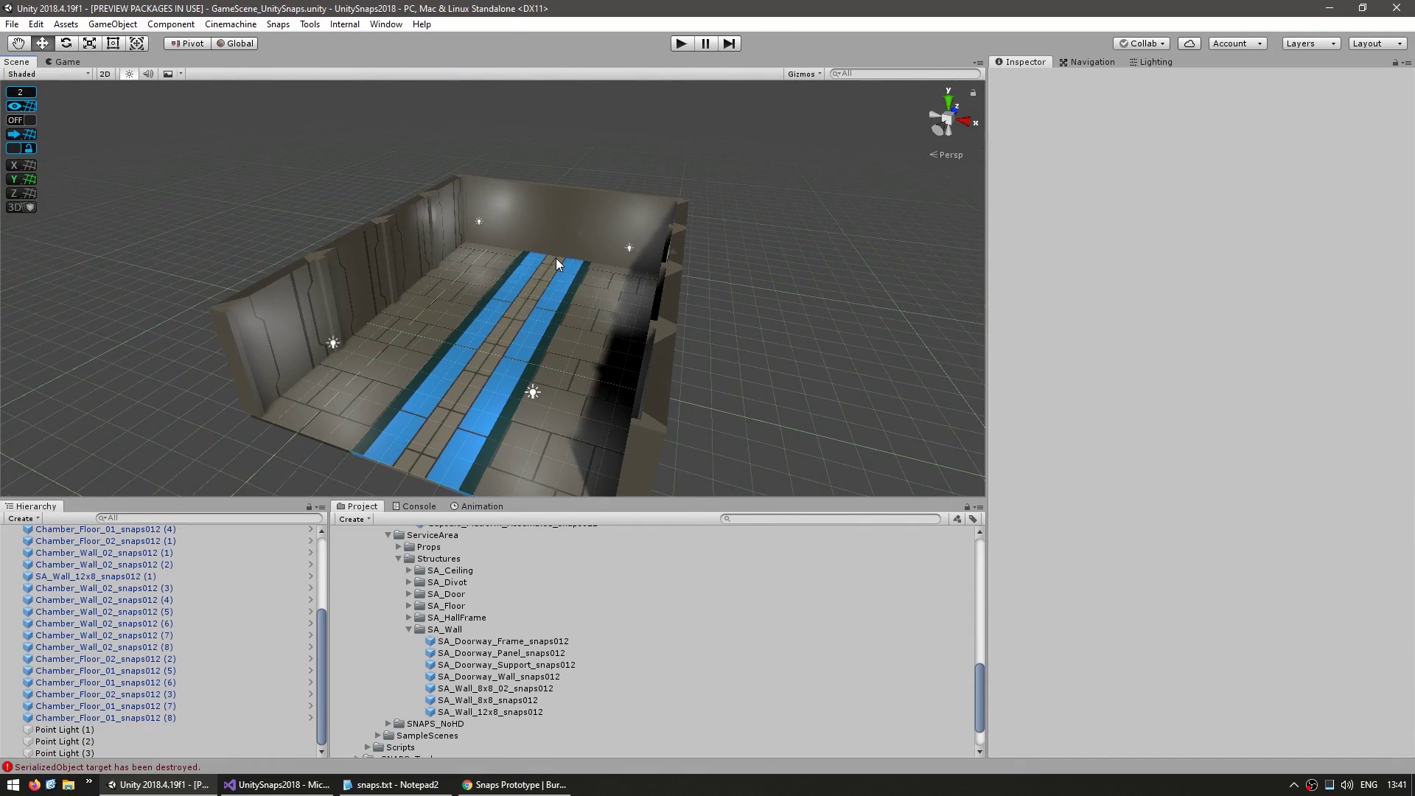
left_click(555, 259)
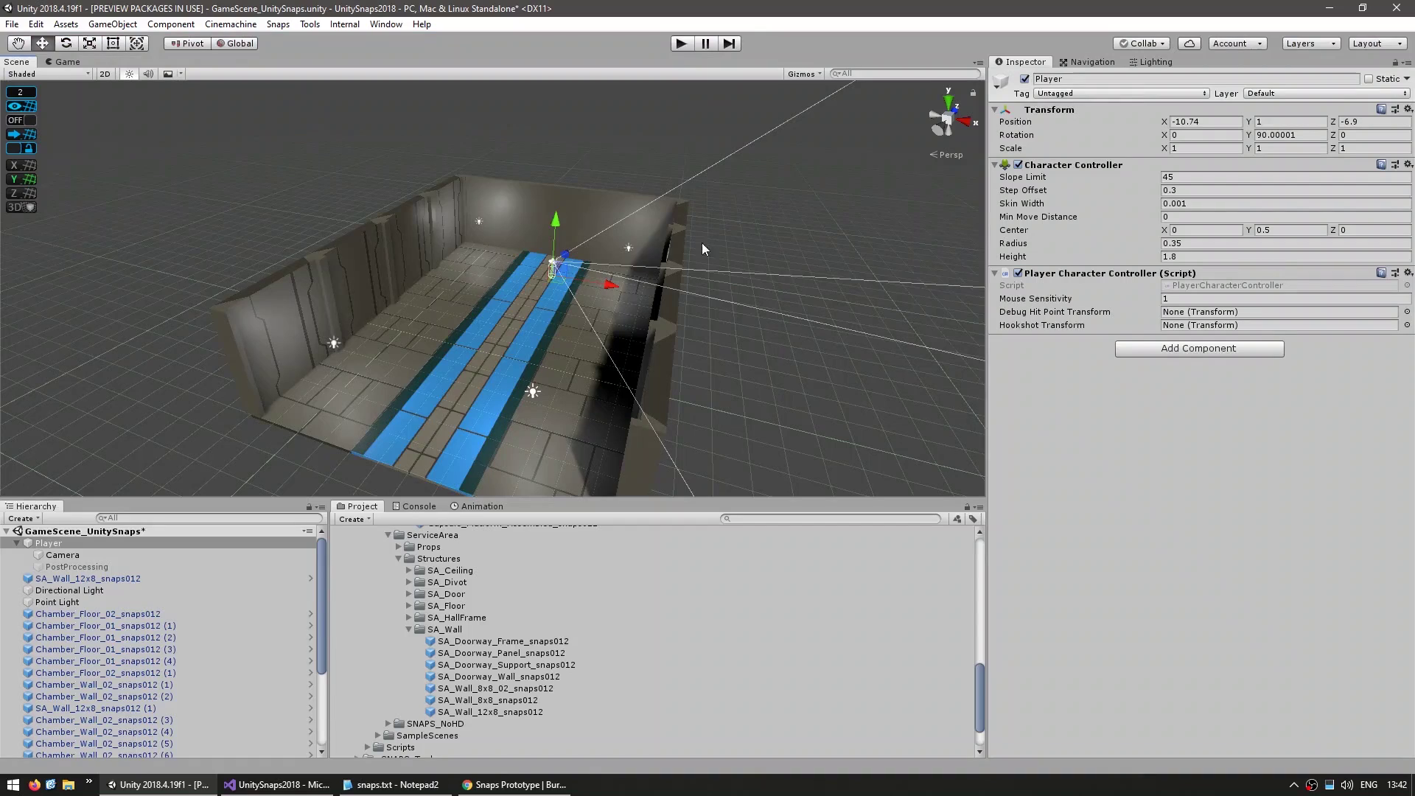
left_click_drag(702, 242, 568, 351, "alt")
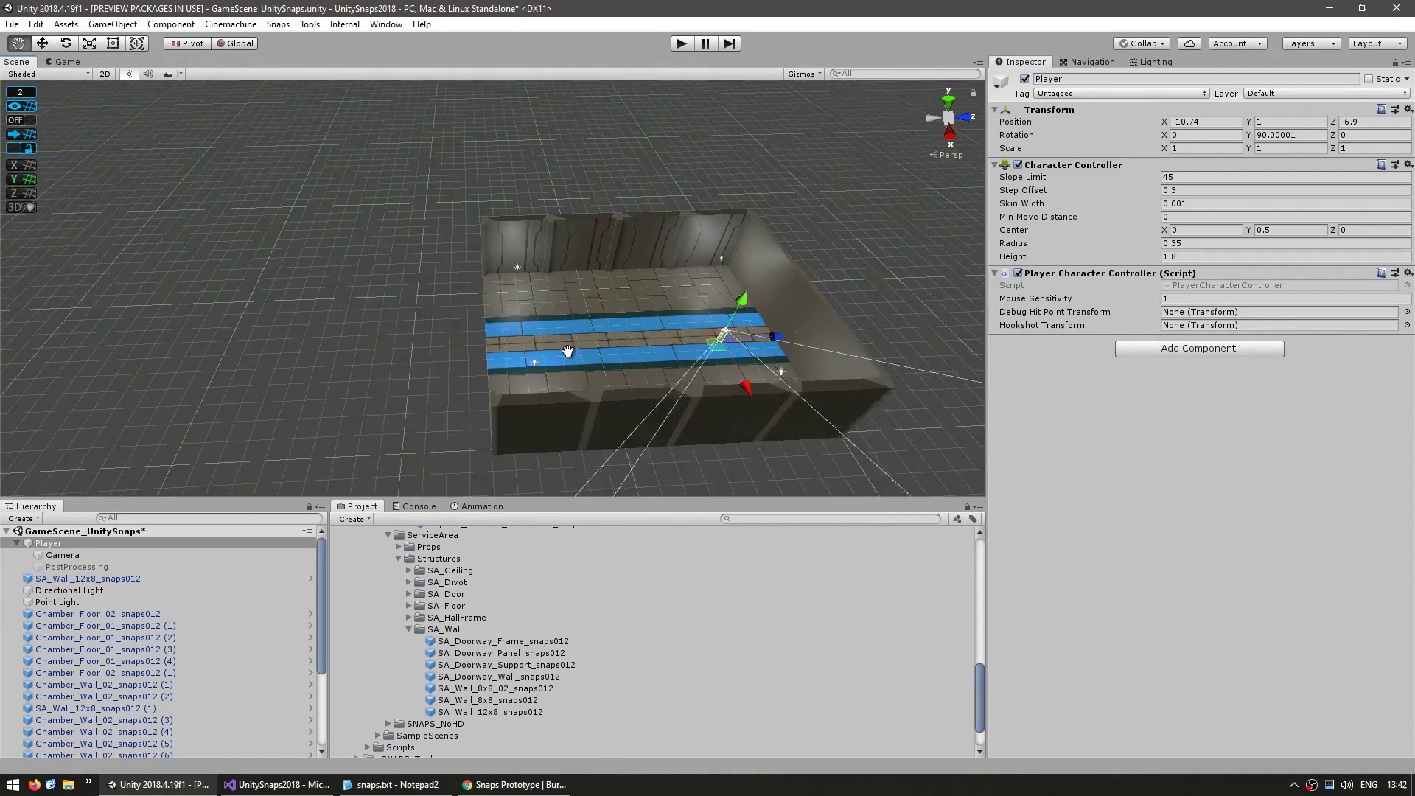
Step: Frame the Chamber_Wall_02 (9) wall piece and orbit around the room
middle_click_drag(568, 351, 576, 342)
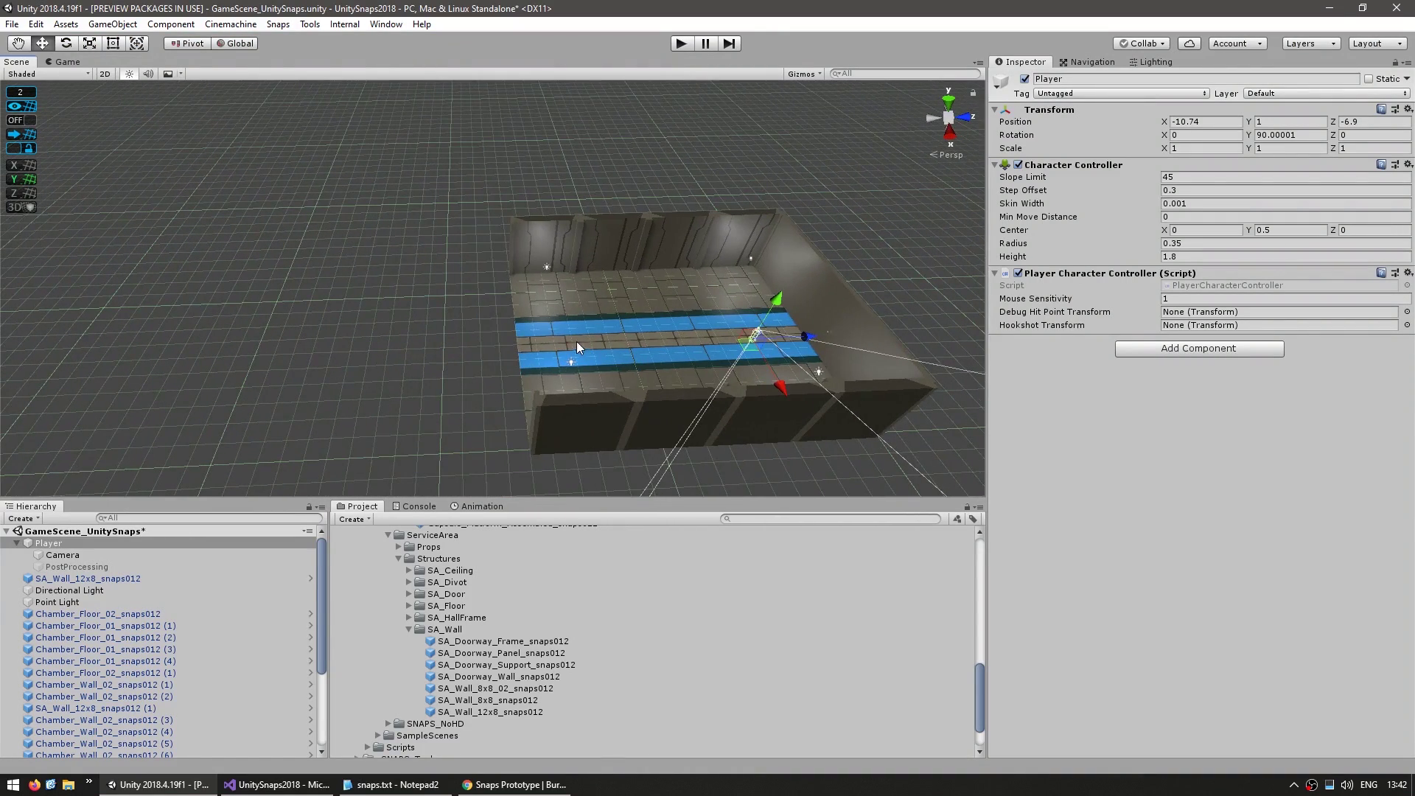
left_click(537, 335)
key("f")
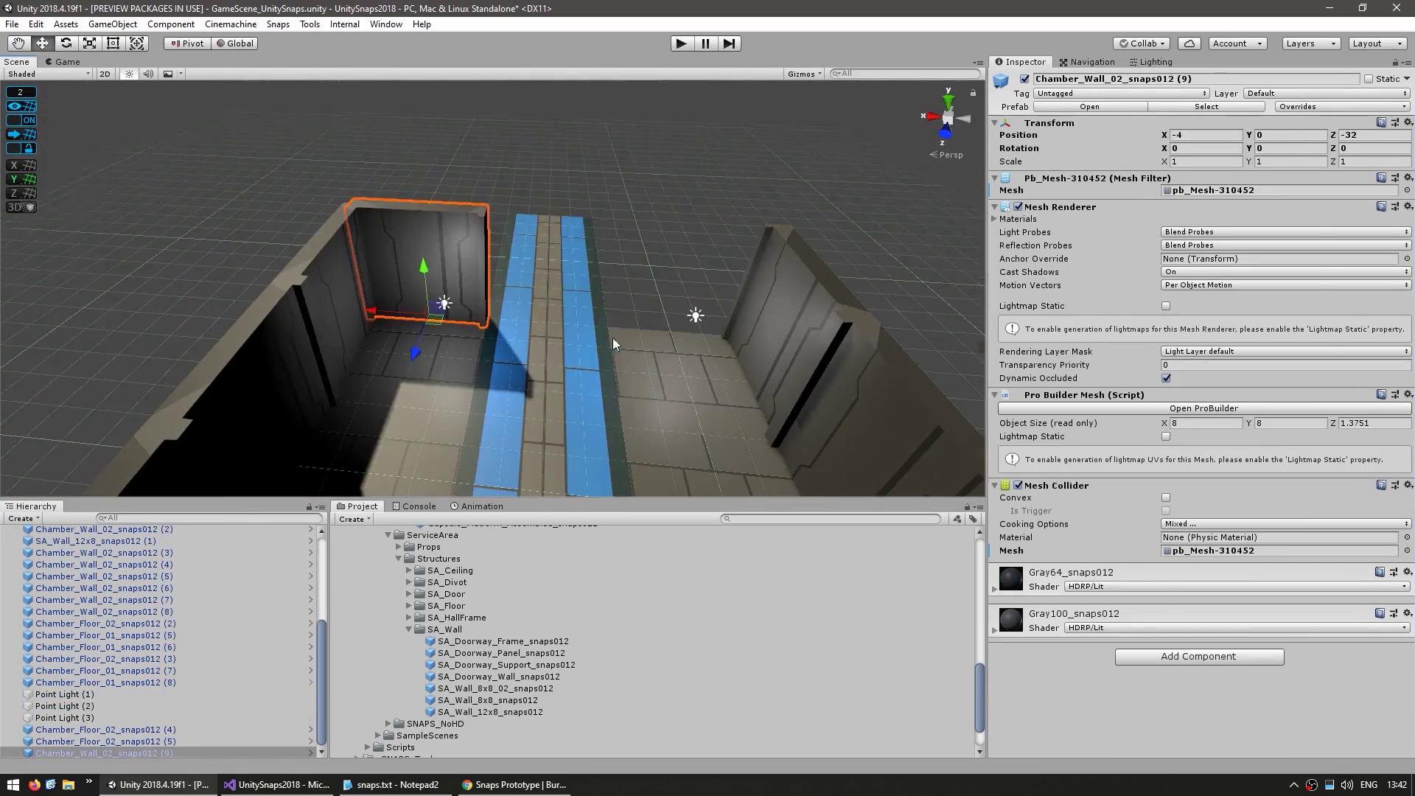
left_click_drag(612, 337, 568, 310, "alt")
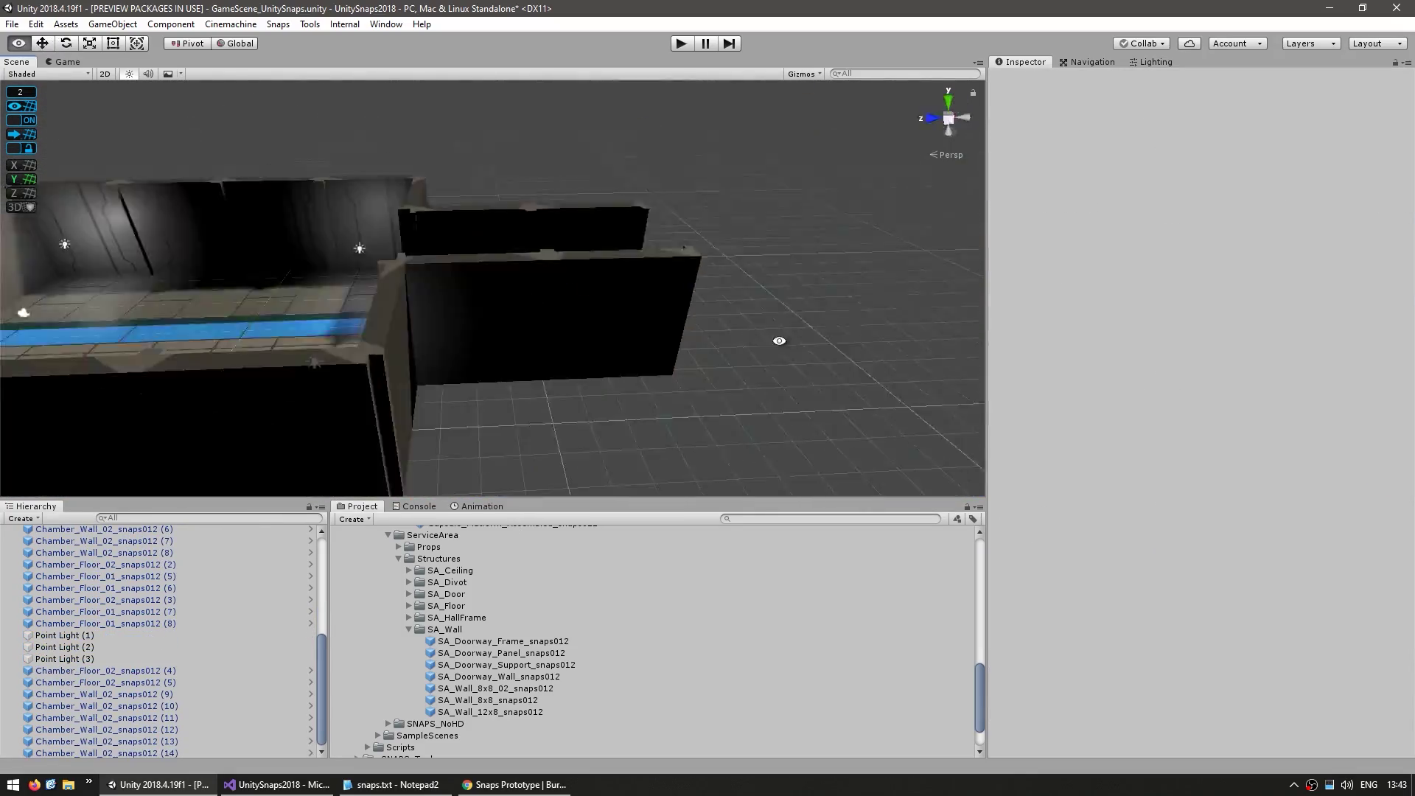
Step: Place an SA_Floor_2x4 tile from the SA_Floor prefab folder into the scene
left_click(445, 605)
left_click(408, 605)
left_click_drag(489, 618, 442, 354)
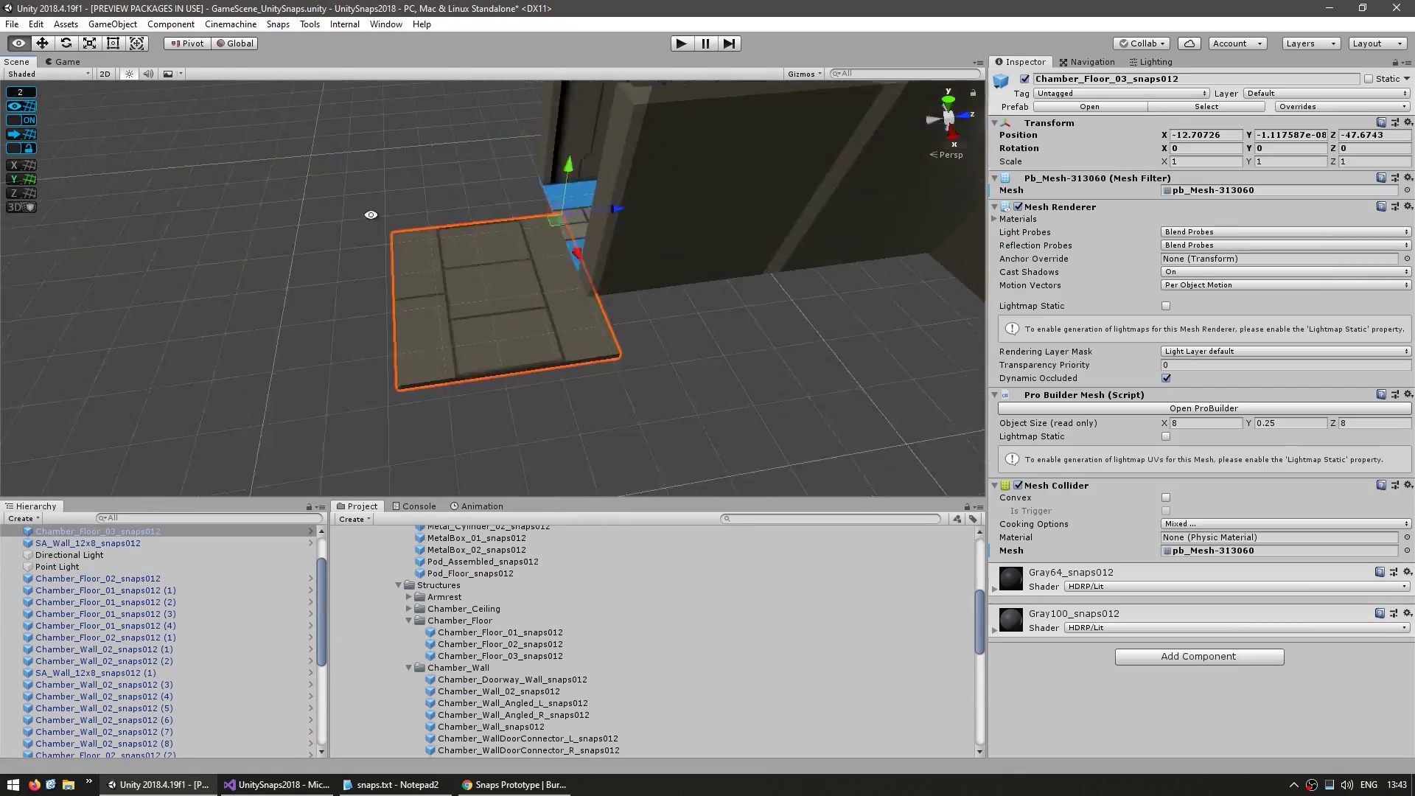
Step: Duplicate and position more Chamber_Floor_03 tiles, then move a new wall into place
left_click_drag(479, 228, 551, 231)
key("ctrl+d")
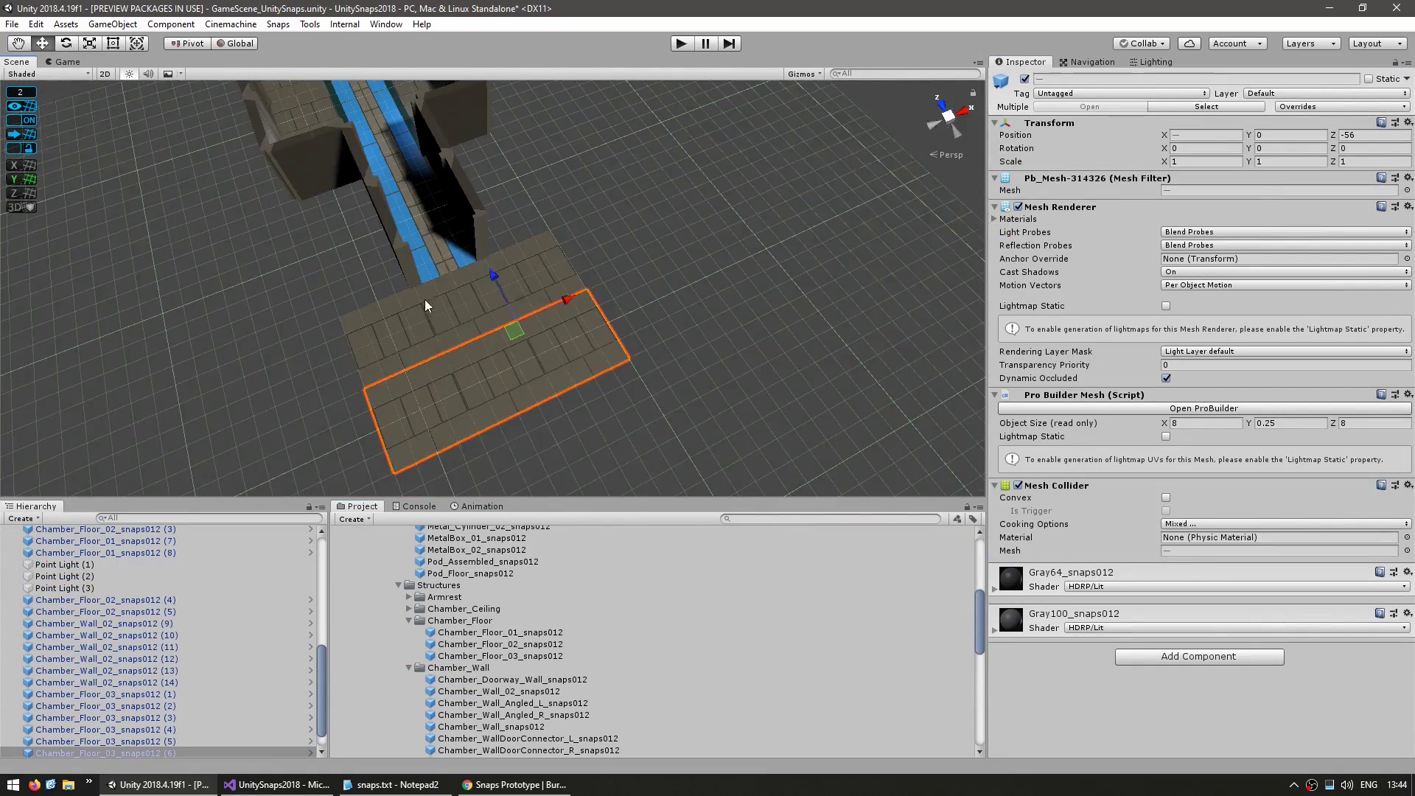
left_click_drag(425, 299, 626, 297, "alt")
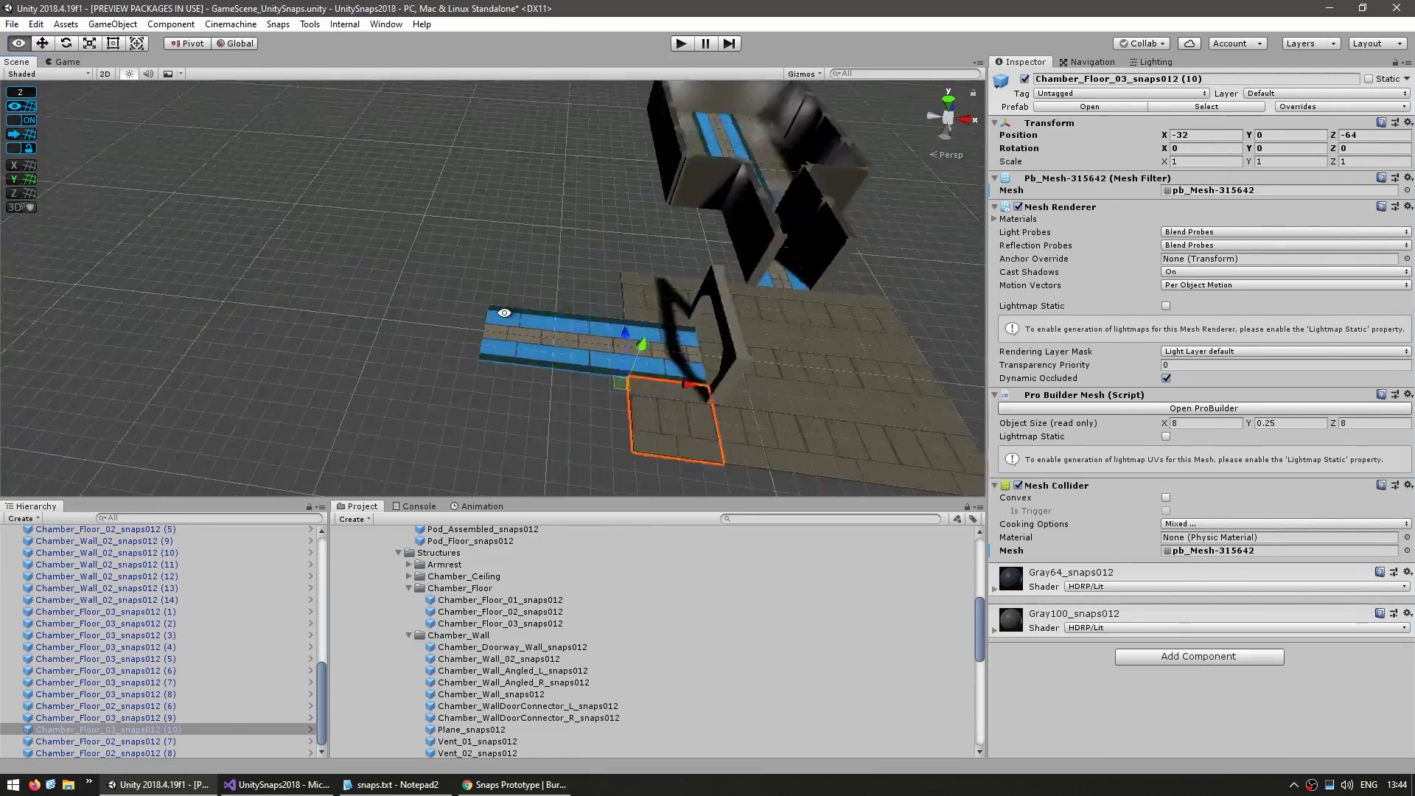
left_click(482, 685)
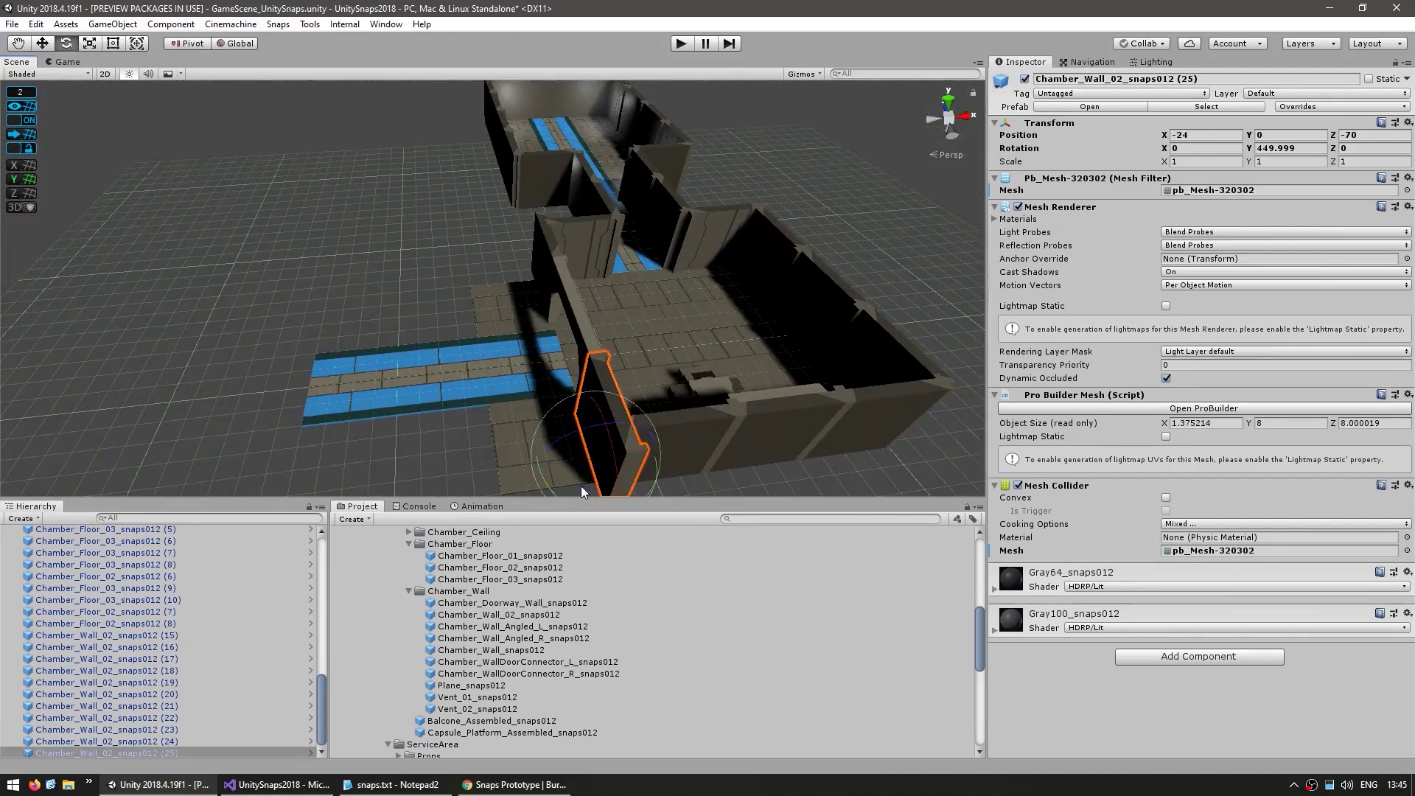
left_click_drag(580, 485, 531, 442)
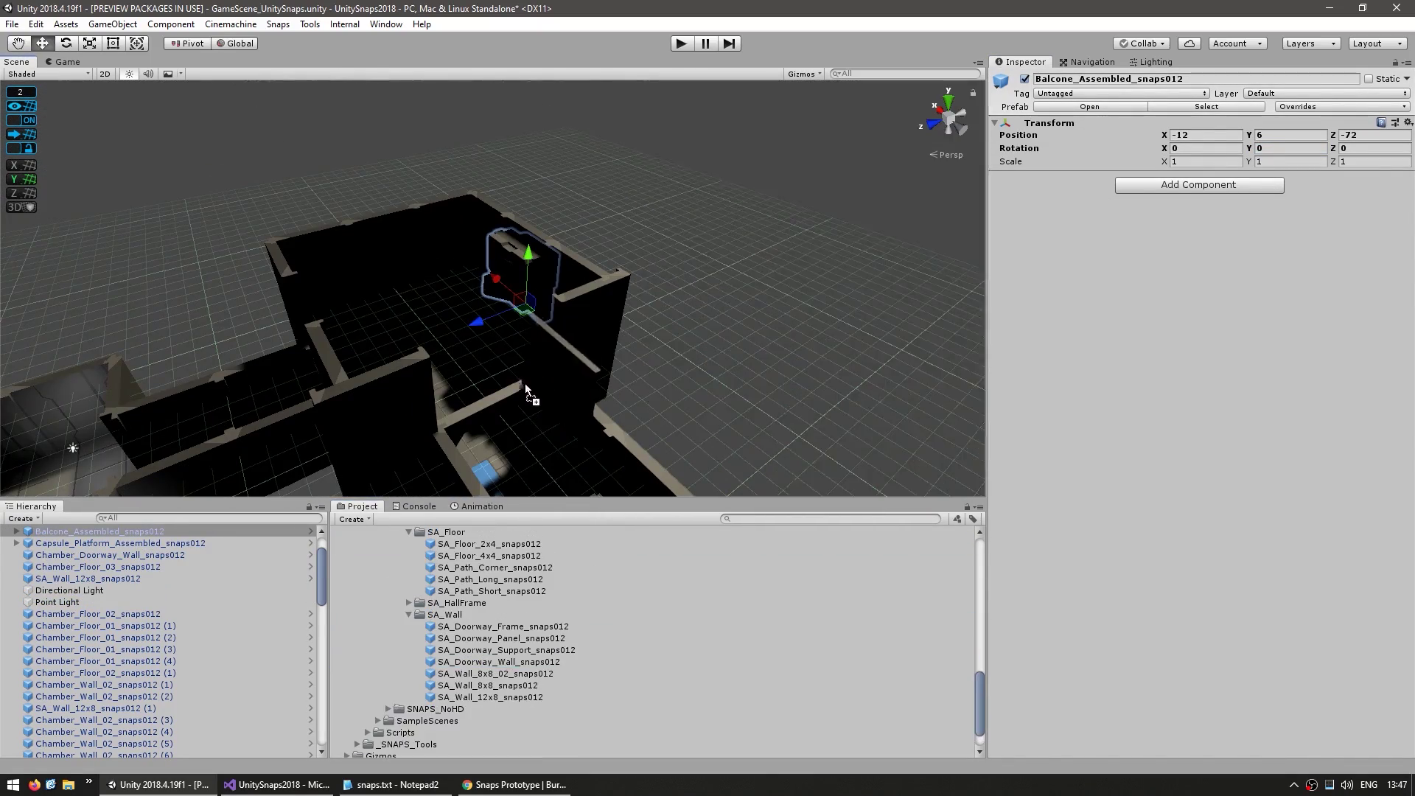
Step: Place a wall piece and Chamber_Ceiling_03 tiles over the rooms, then add a tube area light
left_click_drag(525, 383, 616, 405)
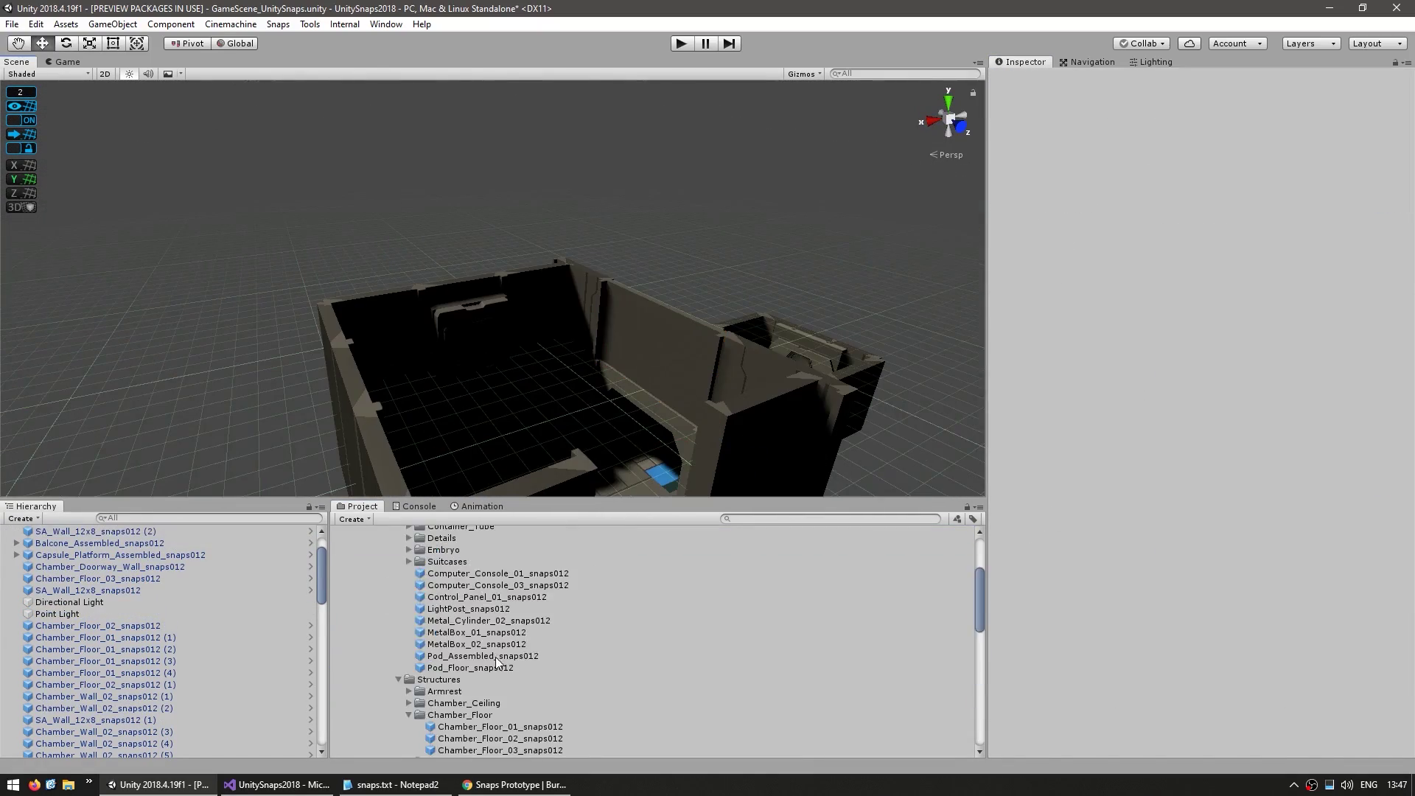
left_click(499, 650)
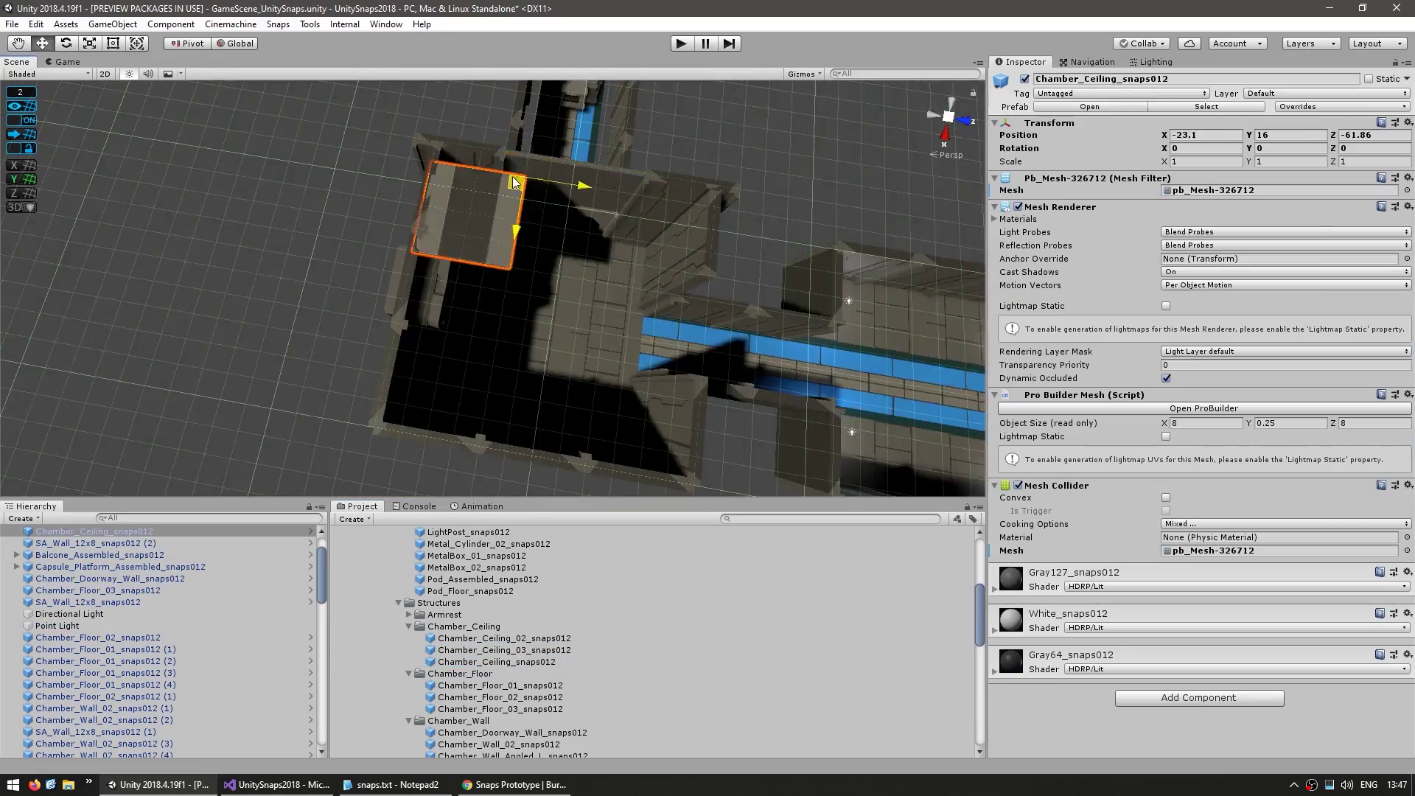
left_click_drag(516, 310, 601, 361, "alt")
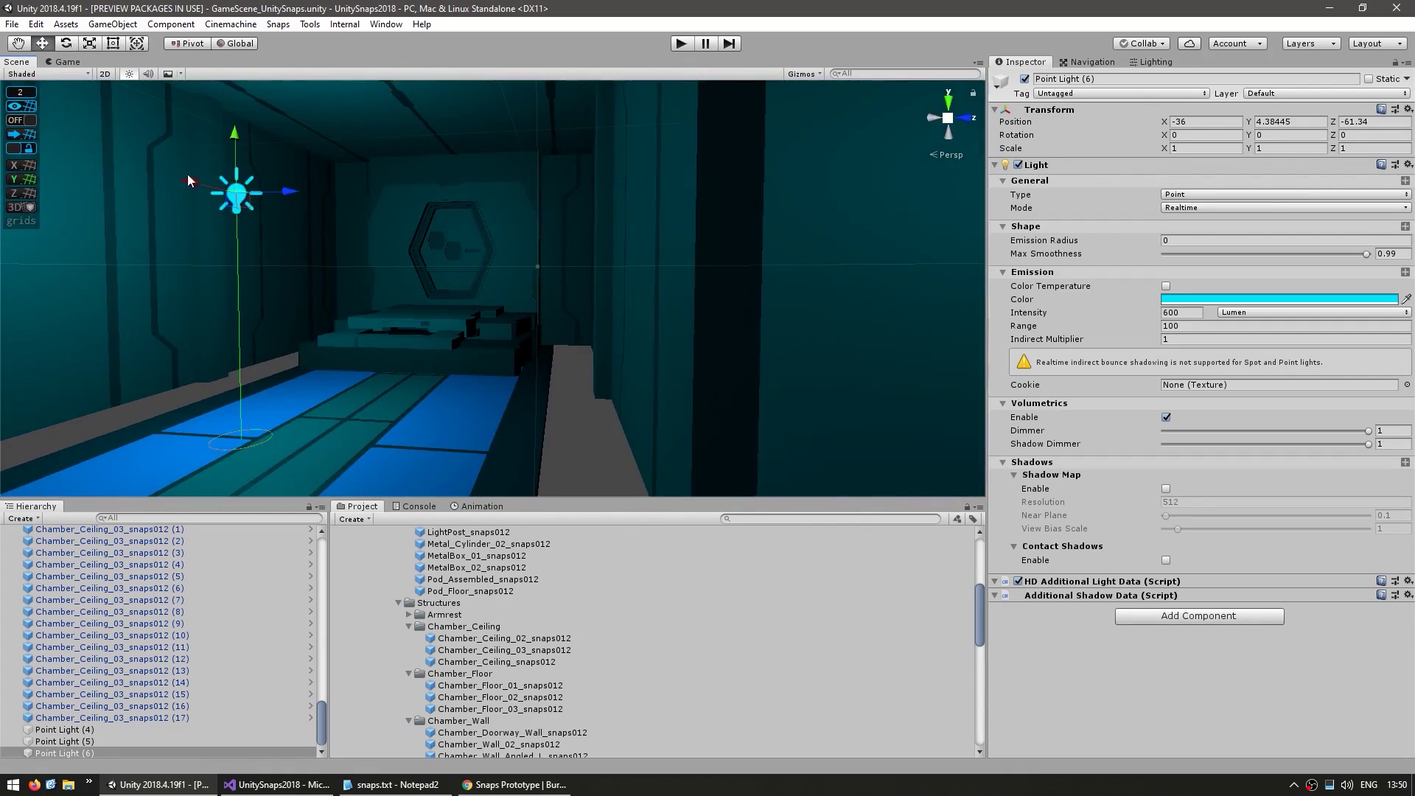
left_click(21, 518)
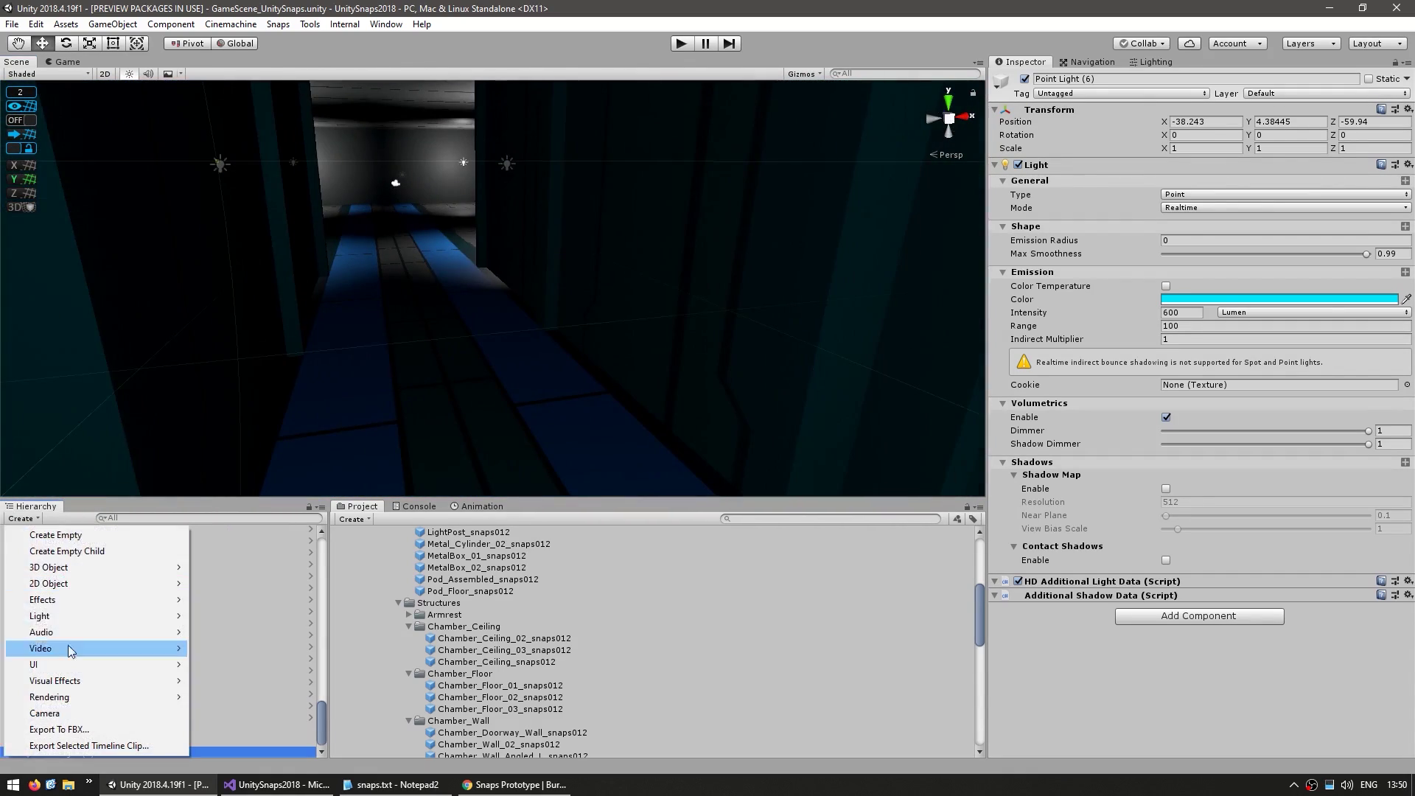
left_click(229, 664)
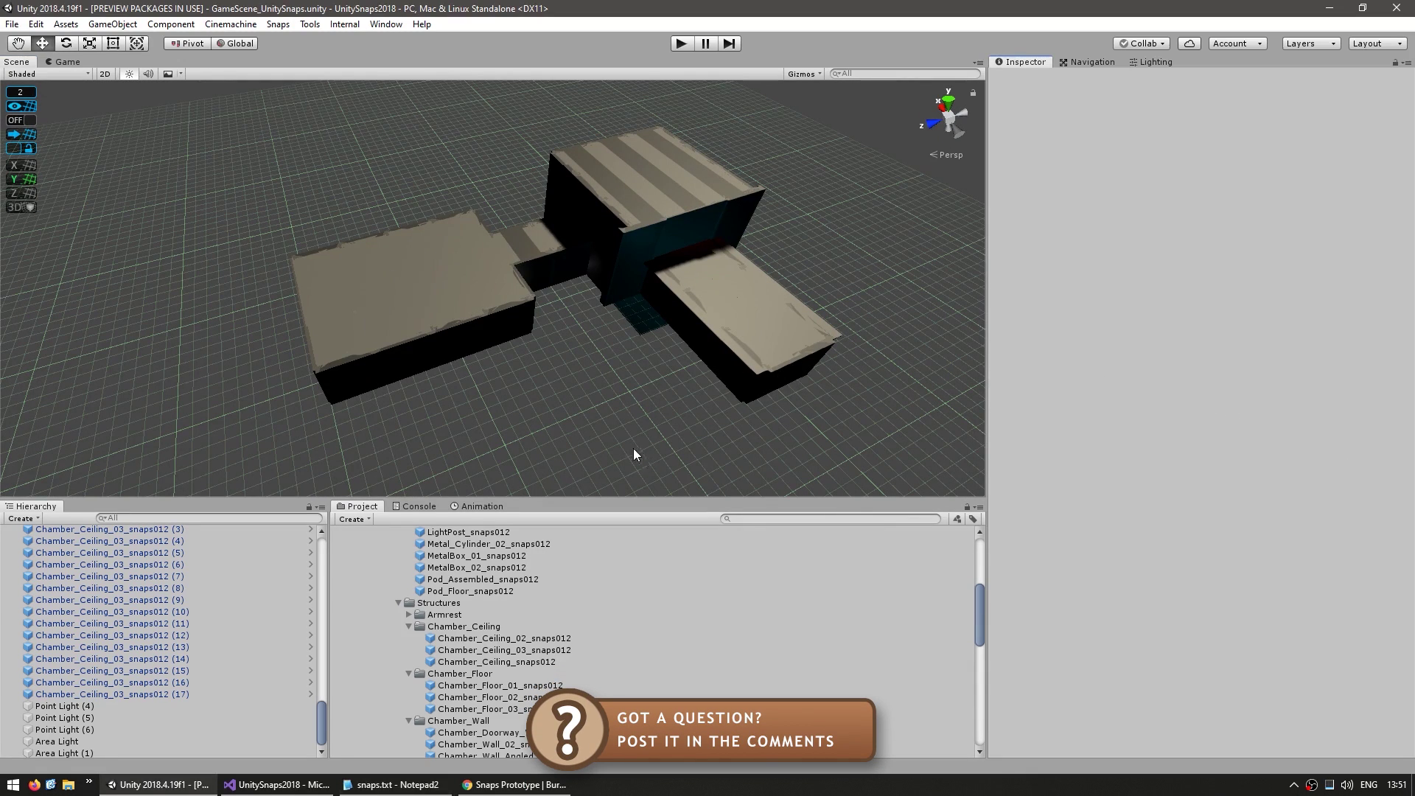
right_click_drag(569, 446, 588, 413)
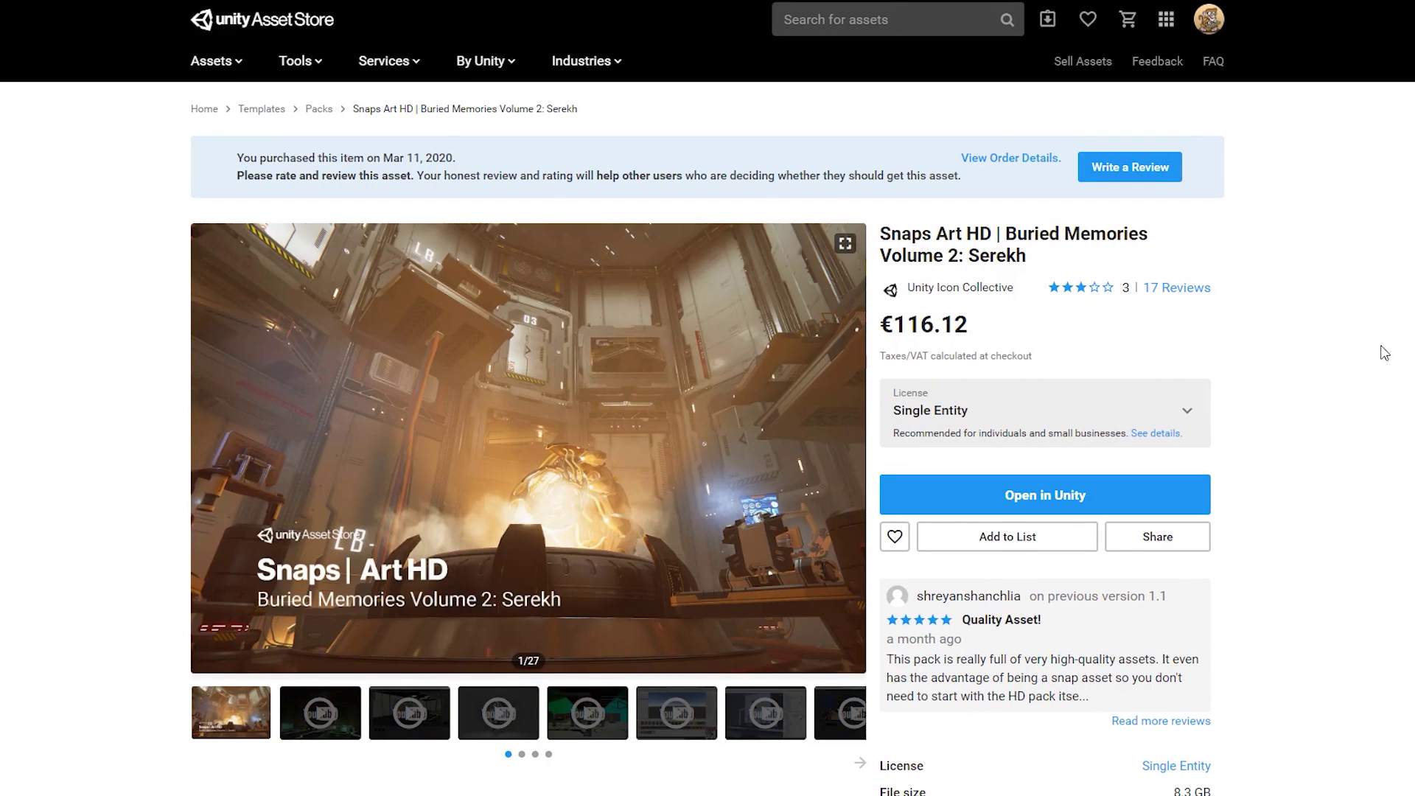
mouse_move(1015, 235)
left_mouse_down()
mouse_move(1124, 236)
mouse_move(976, 255)
mouse_move(1026, 255)
left_mouse_up()
left_click(896, 230)
left_click_drag(896, 231, 980, 231)
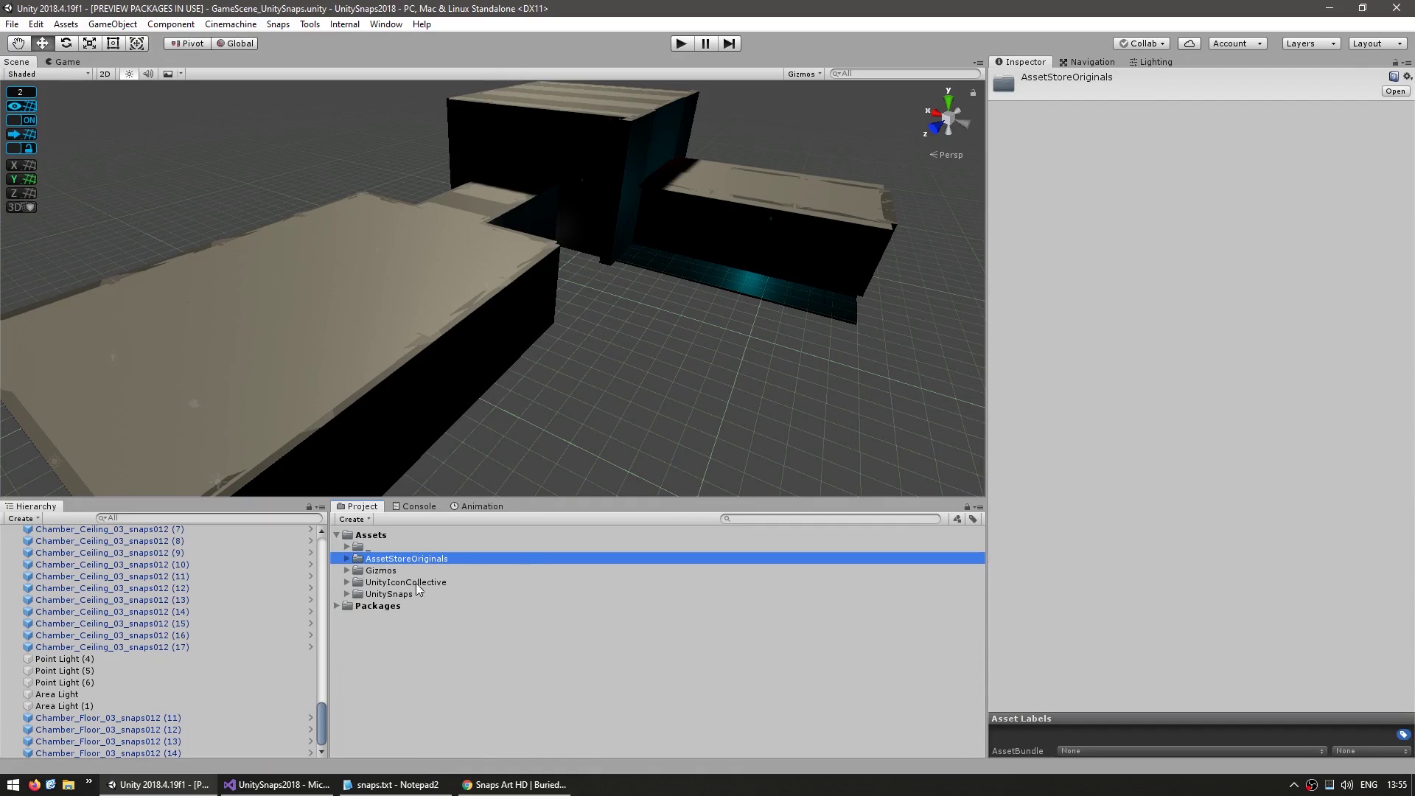
Step: Expand UnityIconCollective > SnapsArtHDBuriedMemoriesVolume2Serekh > Art HD Prefabs in the Project window
left_click(412, 583)
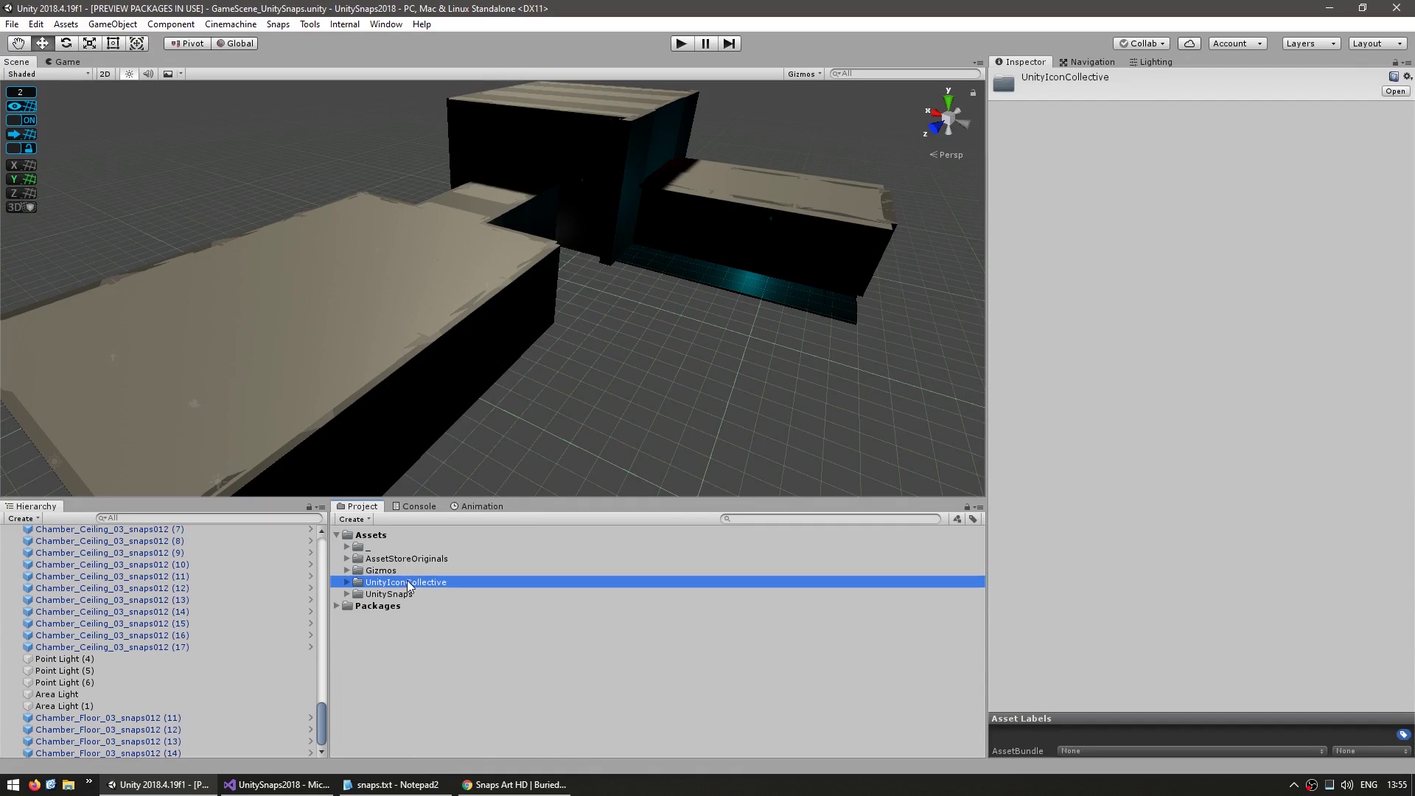
left_click(347, 582)
left_click(357, 594)
left_click(364, 593)
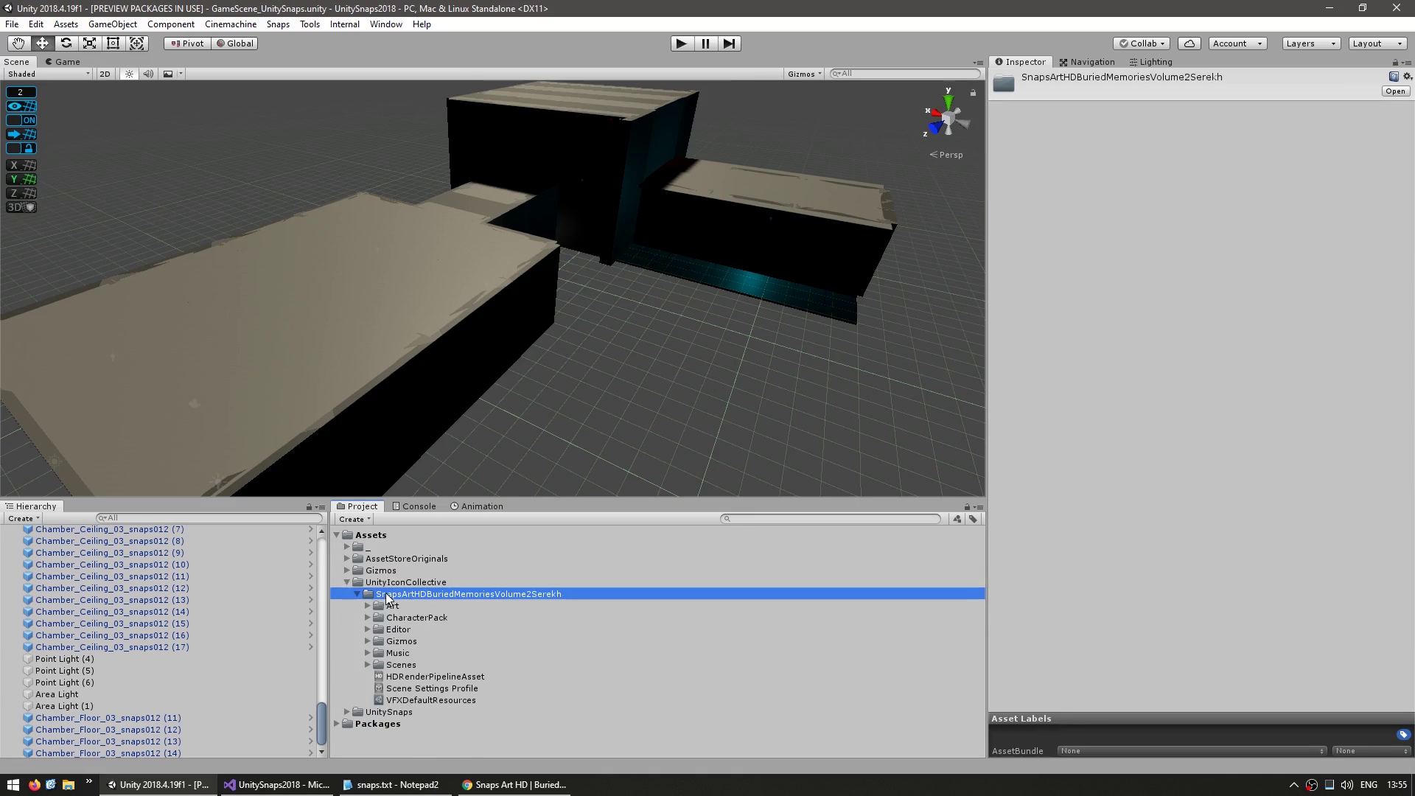
left_click(378, 677)
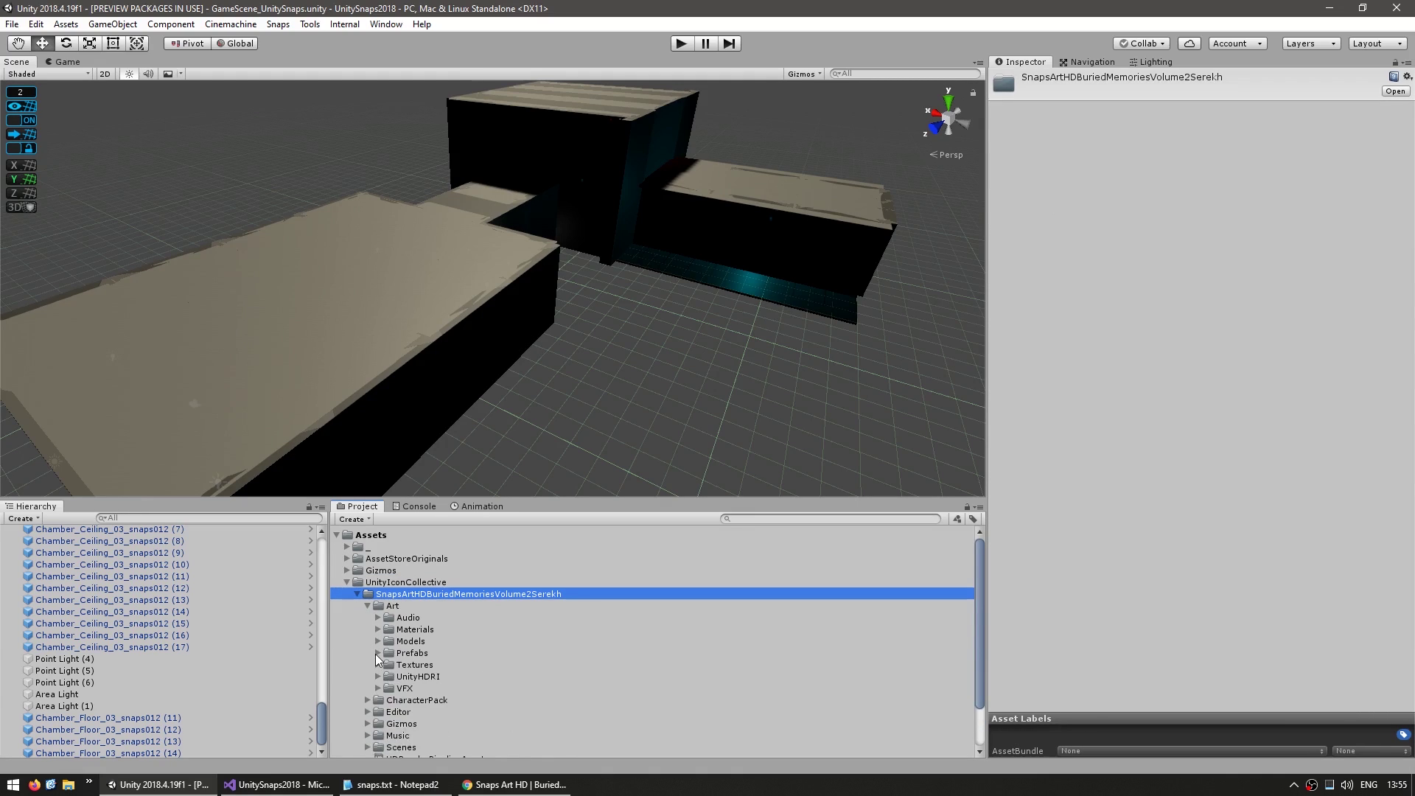
left_click(378, 653)
scroll(372, 652, "down", 4)
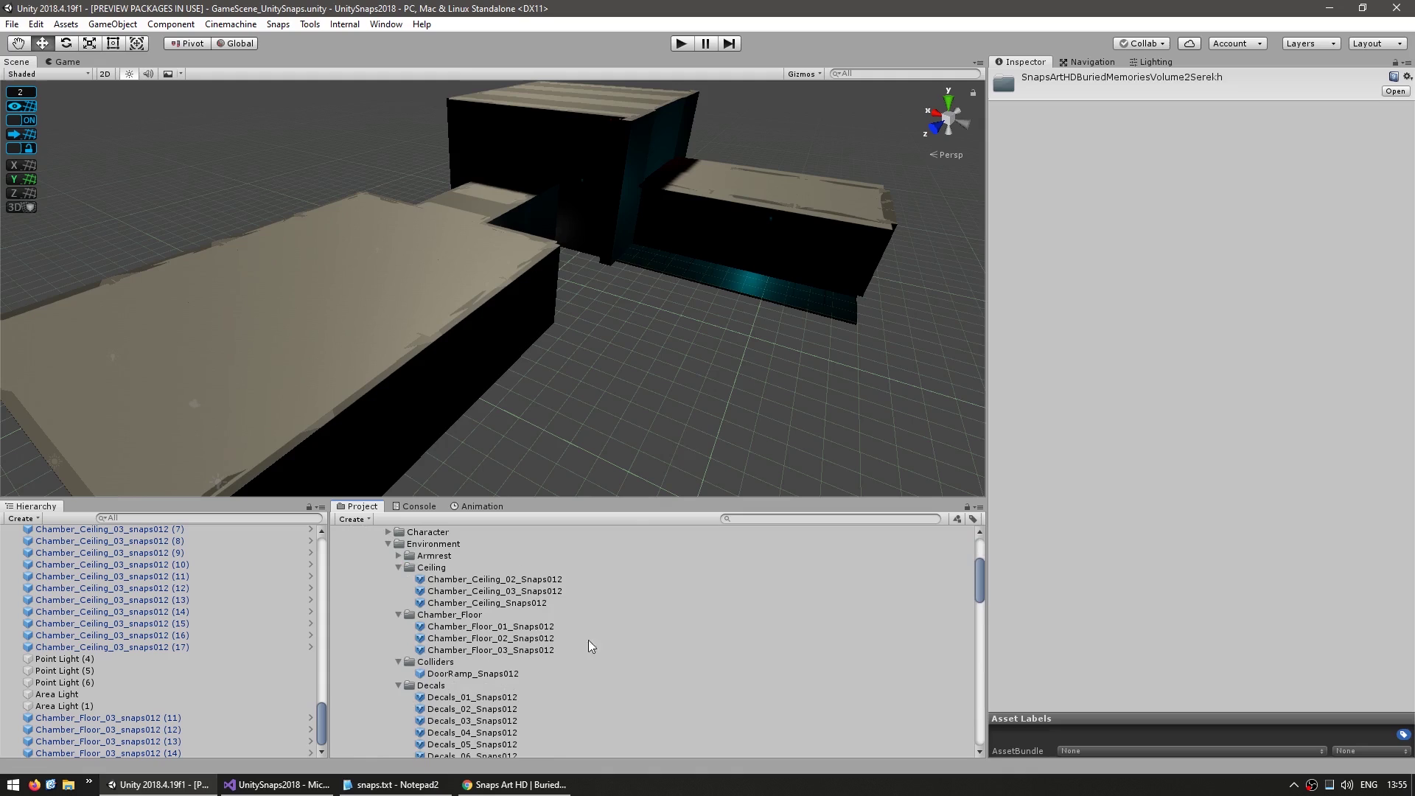
right_click_drag(781, 398, 802, 368)
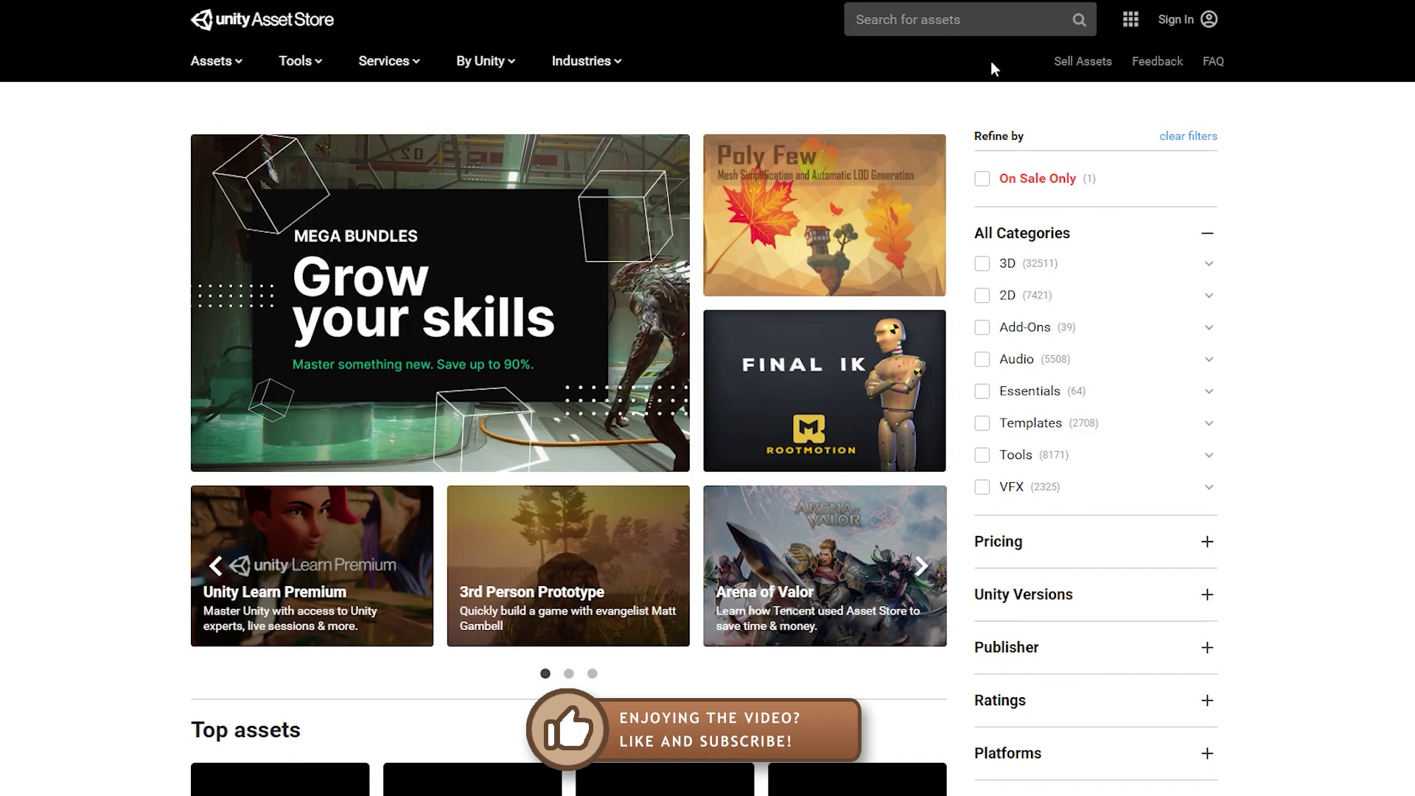
Step: Search the Asset Store for 'asset swap' and open the Asset Swap Tool page
left_click(971, 16)
type("asset swap")
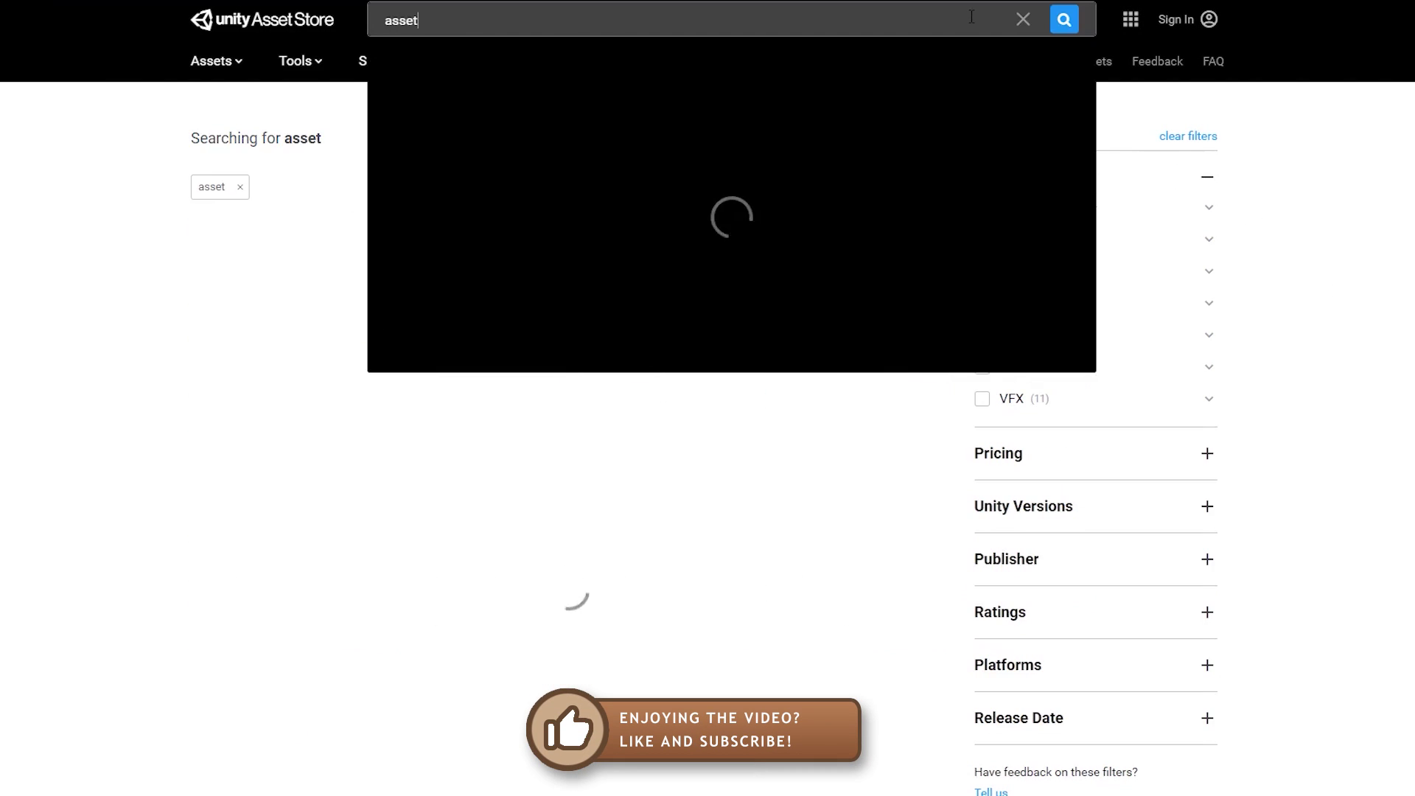
left_click(276, 280)
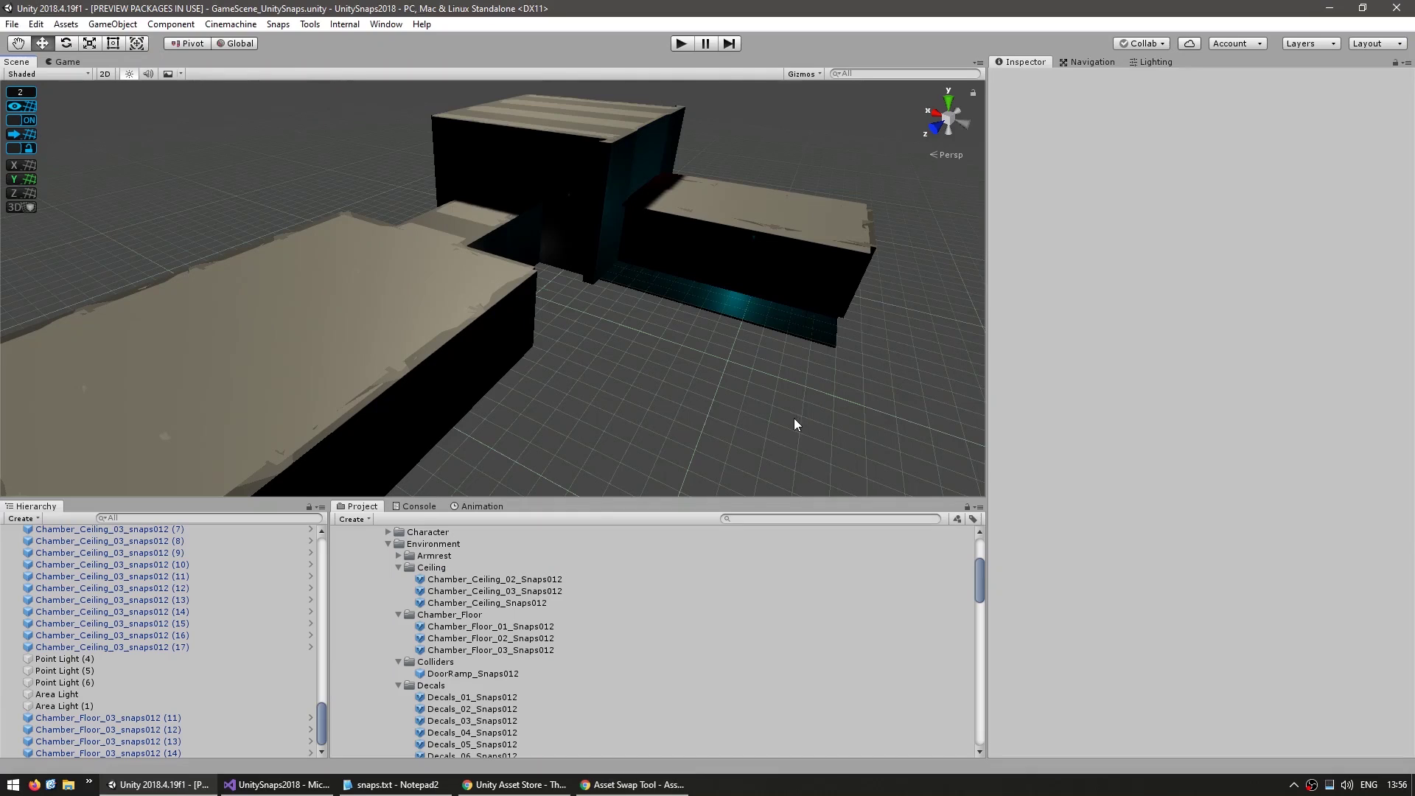
Step: Open Snaps > Asset Swap Tool, point both prefab folders to the project, and swap all to Art HD
left_click(283, 28)
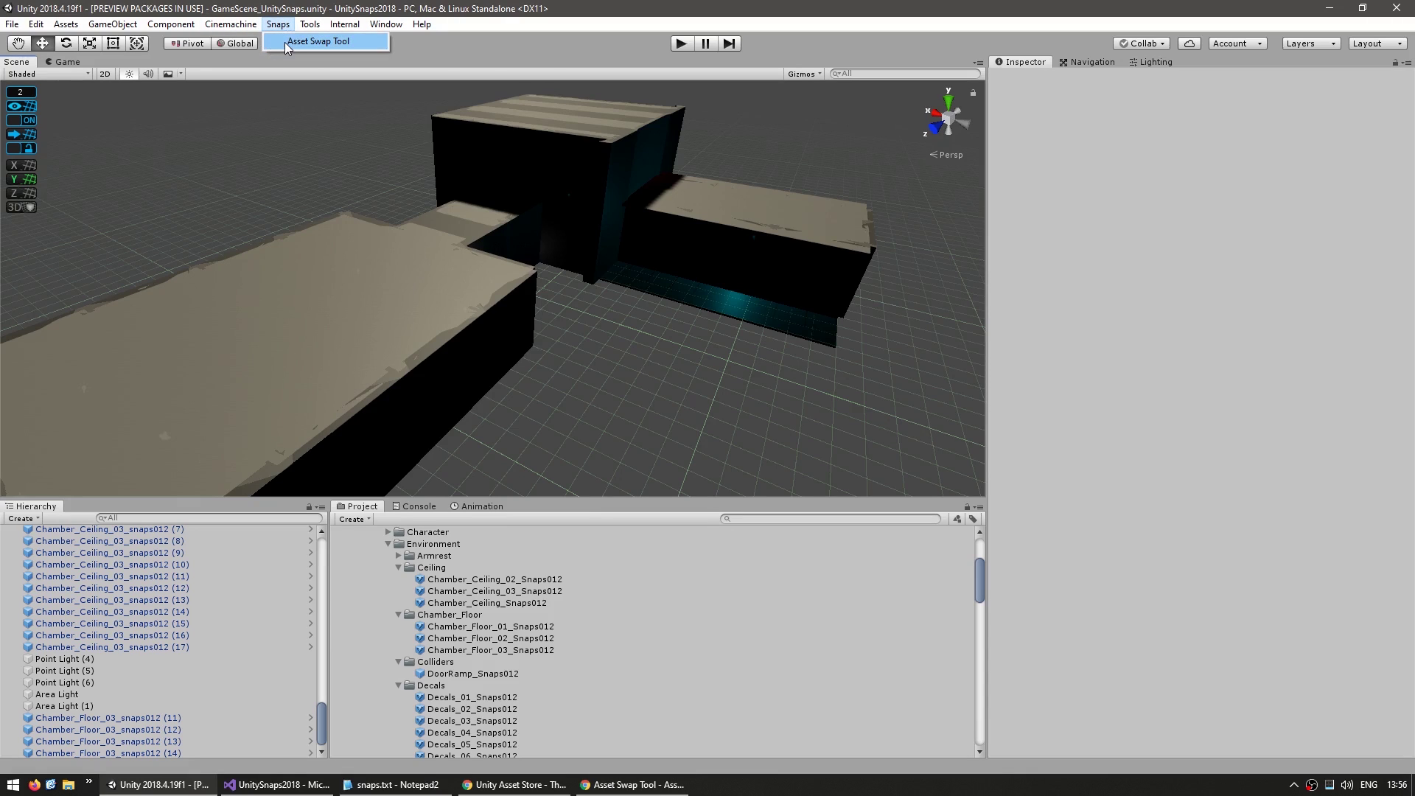
left_click(285, 42)
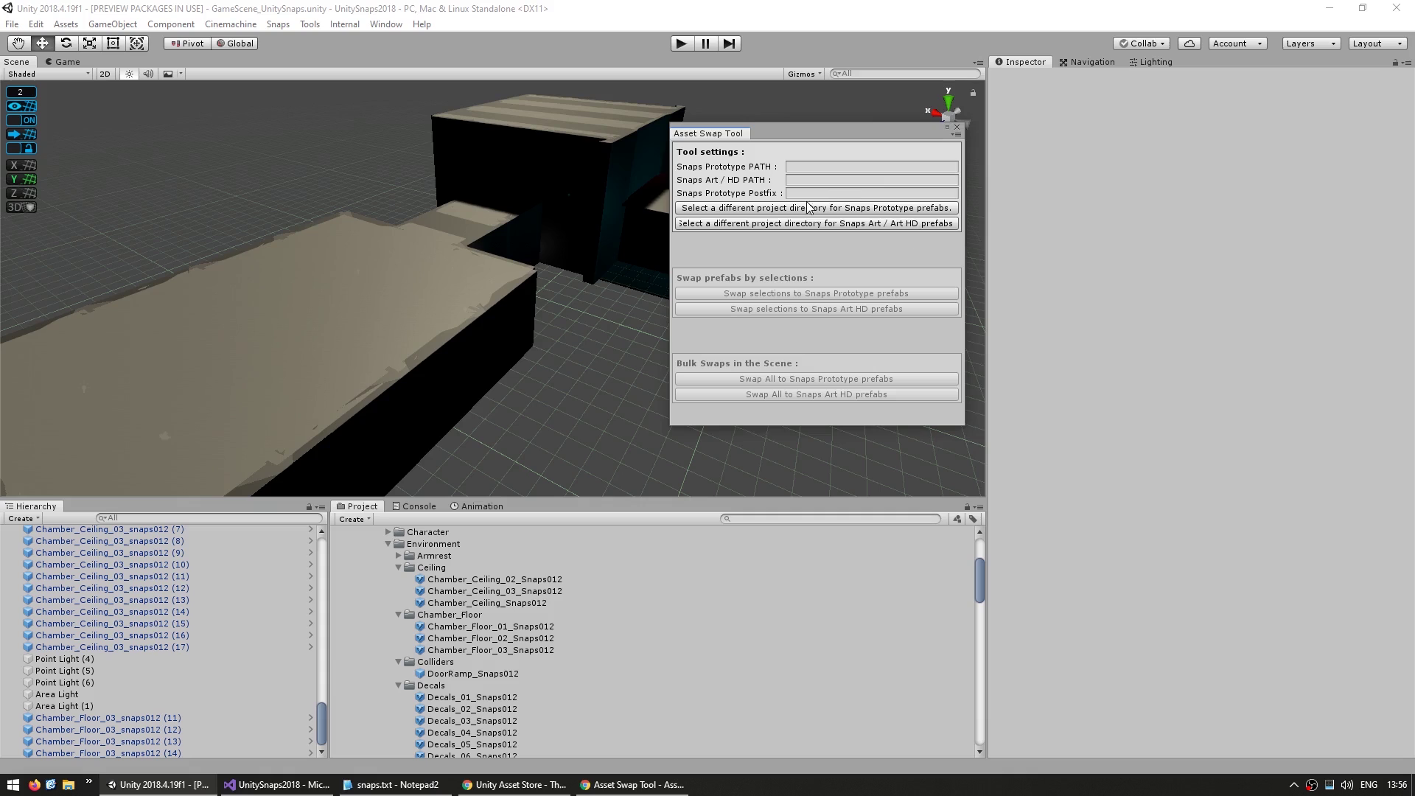
left_click(804, 210)
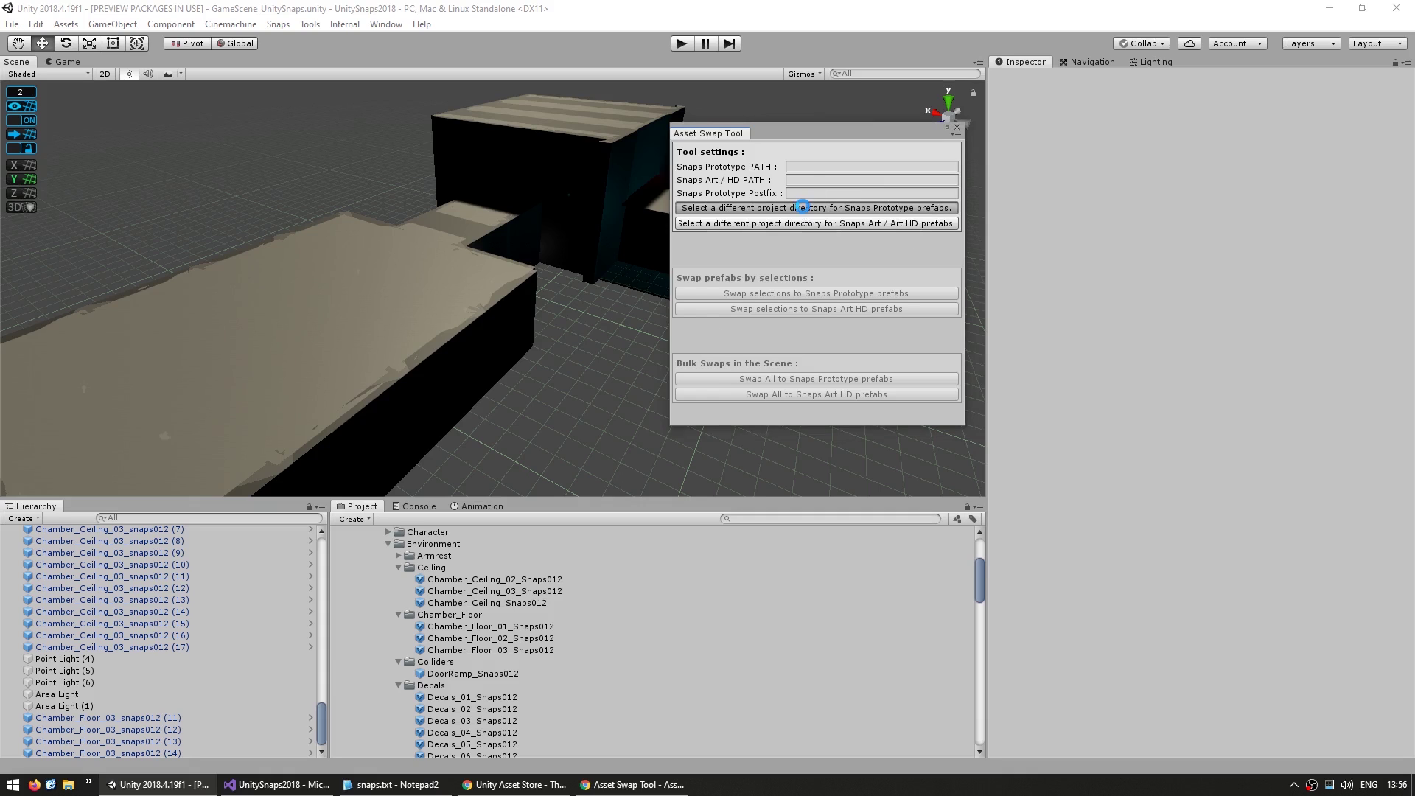
left_click(761, 223)
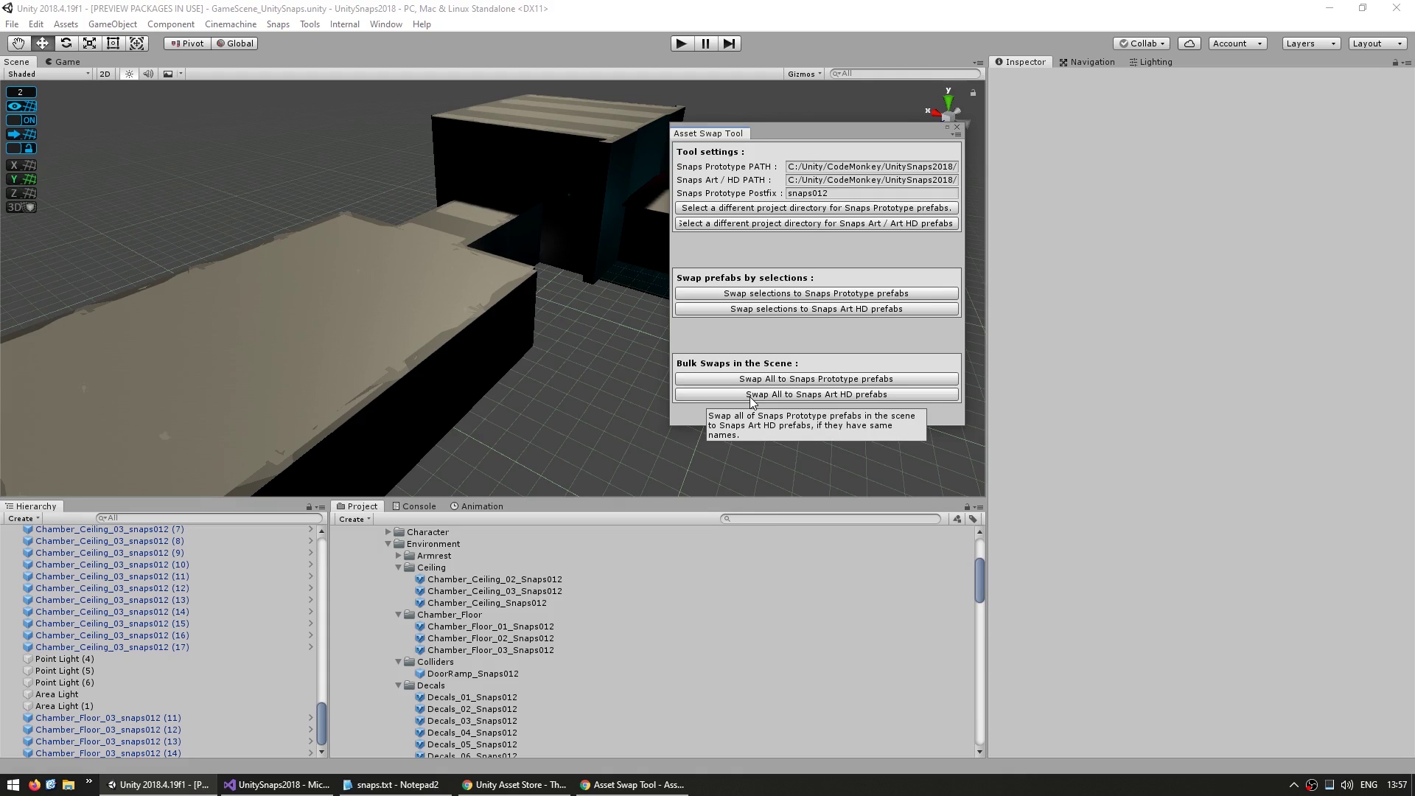
left_click(751, 396)
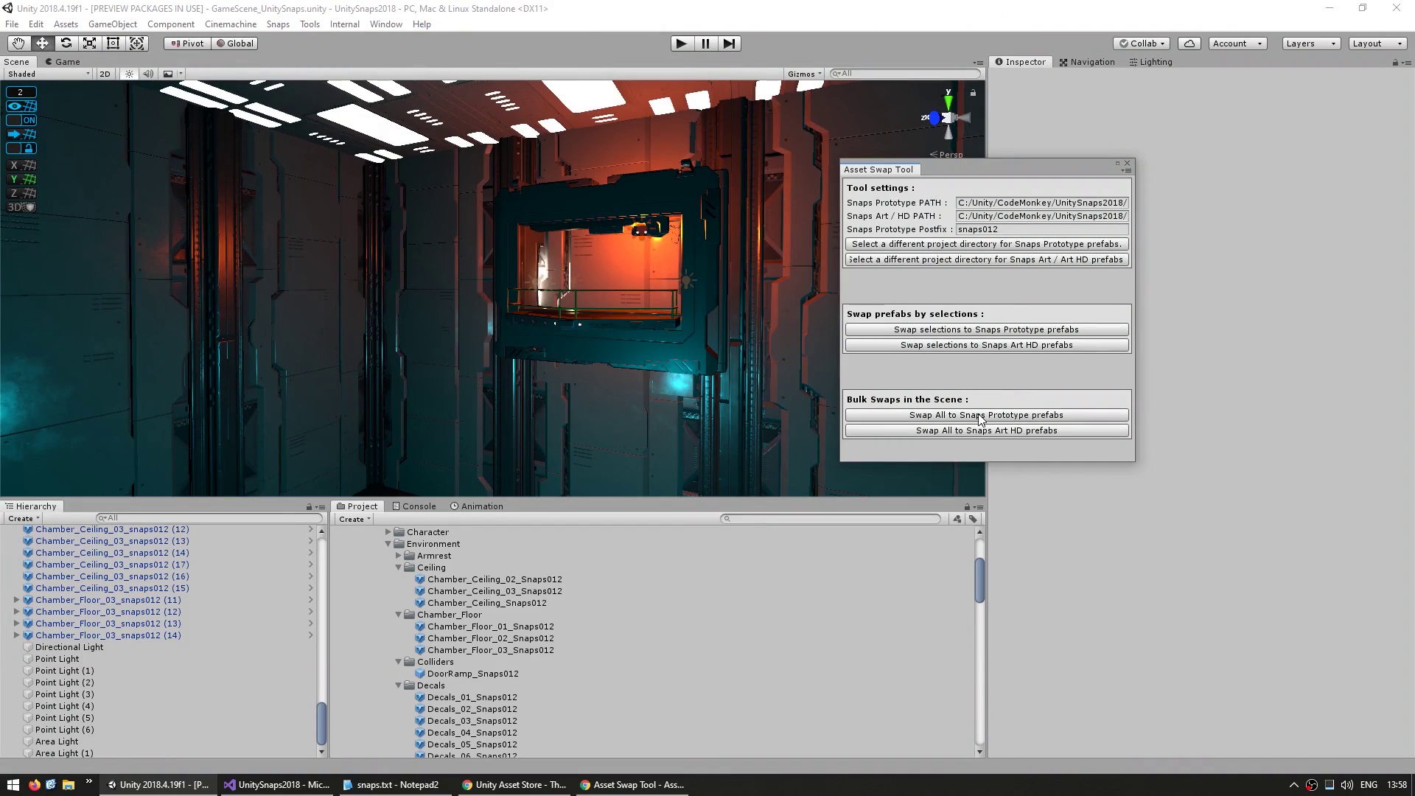
Step: Swap the whole scene to Prototype, back to Art HD, then to Prototype again
left_click(980, 416)
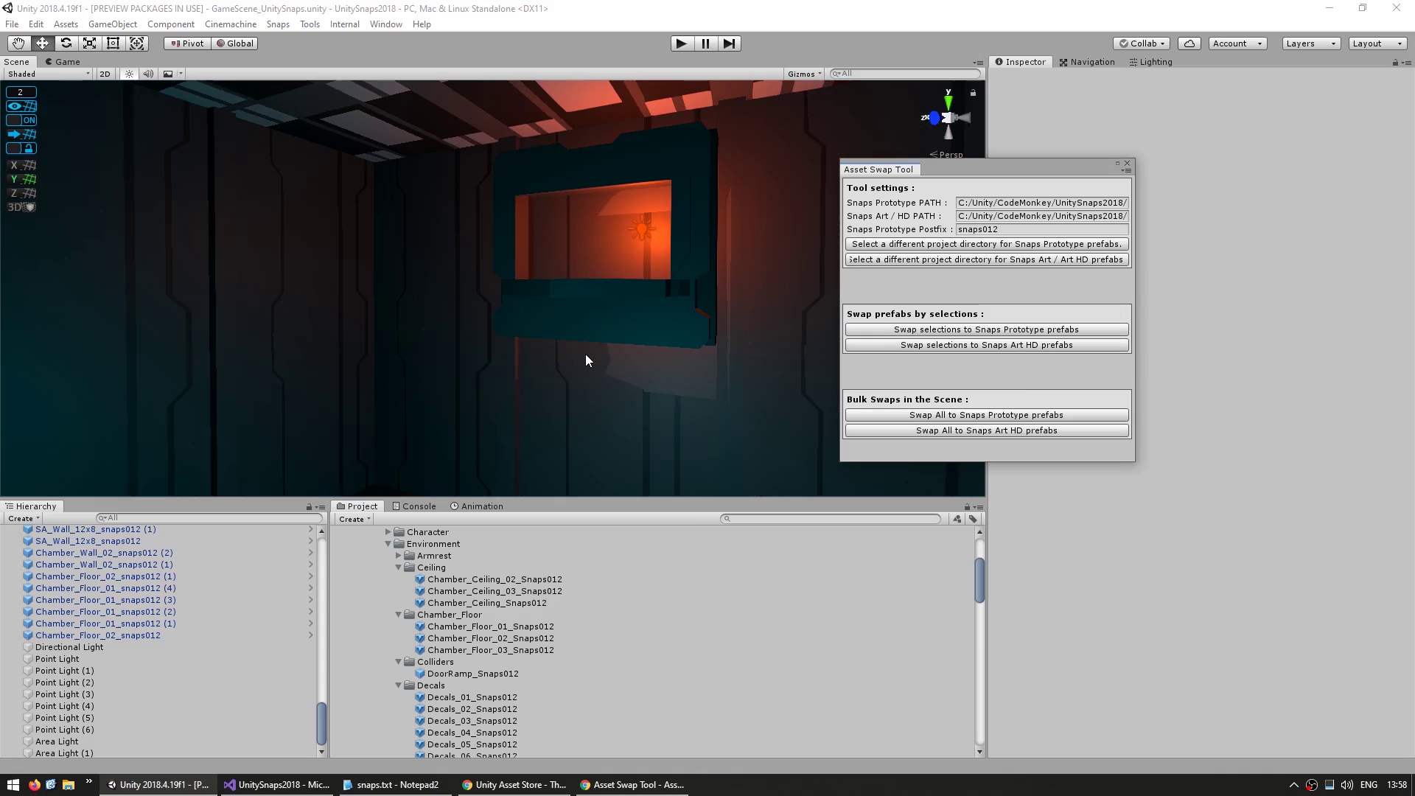
left_click(930, 432)
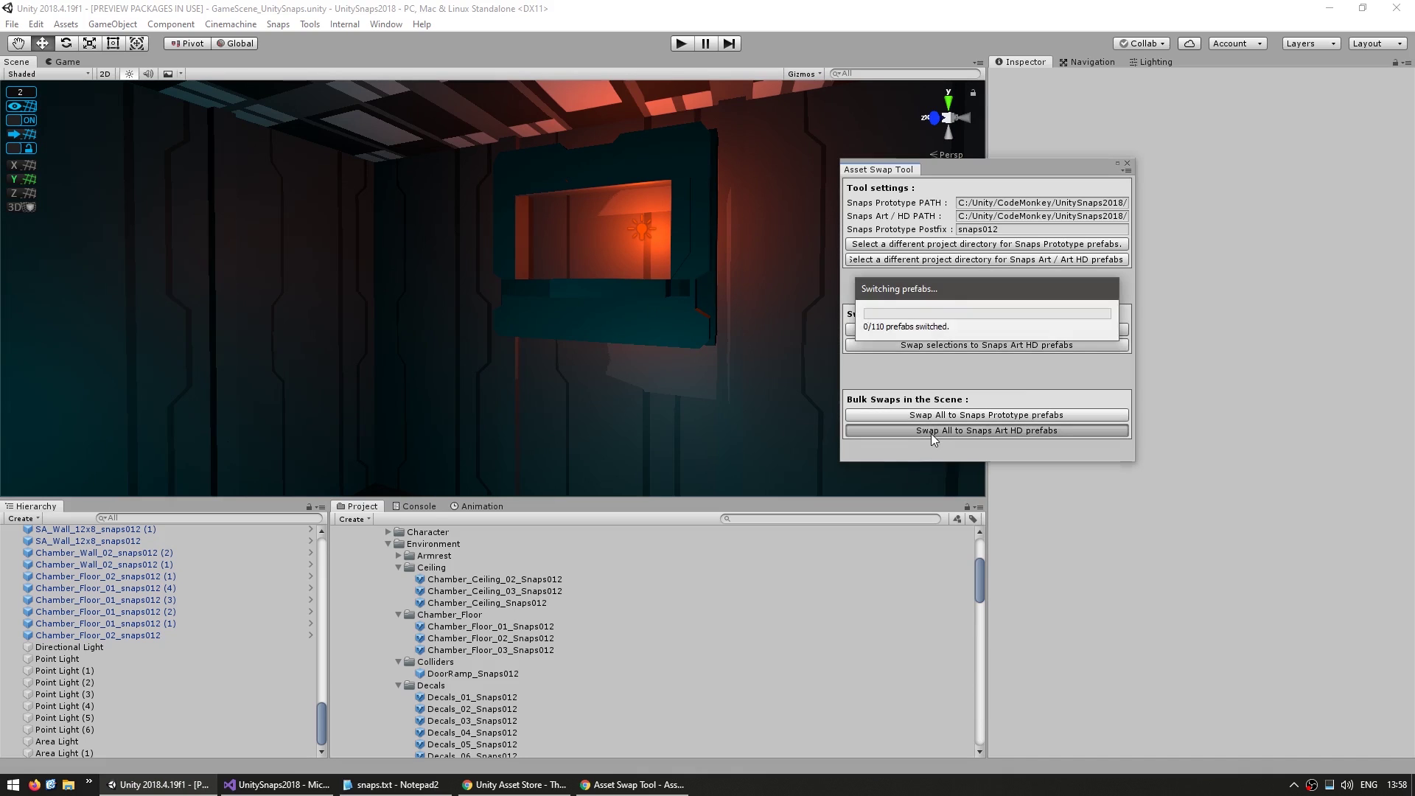
left_click(964, 416)
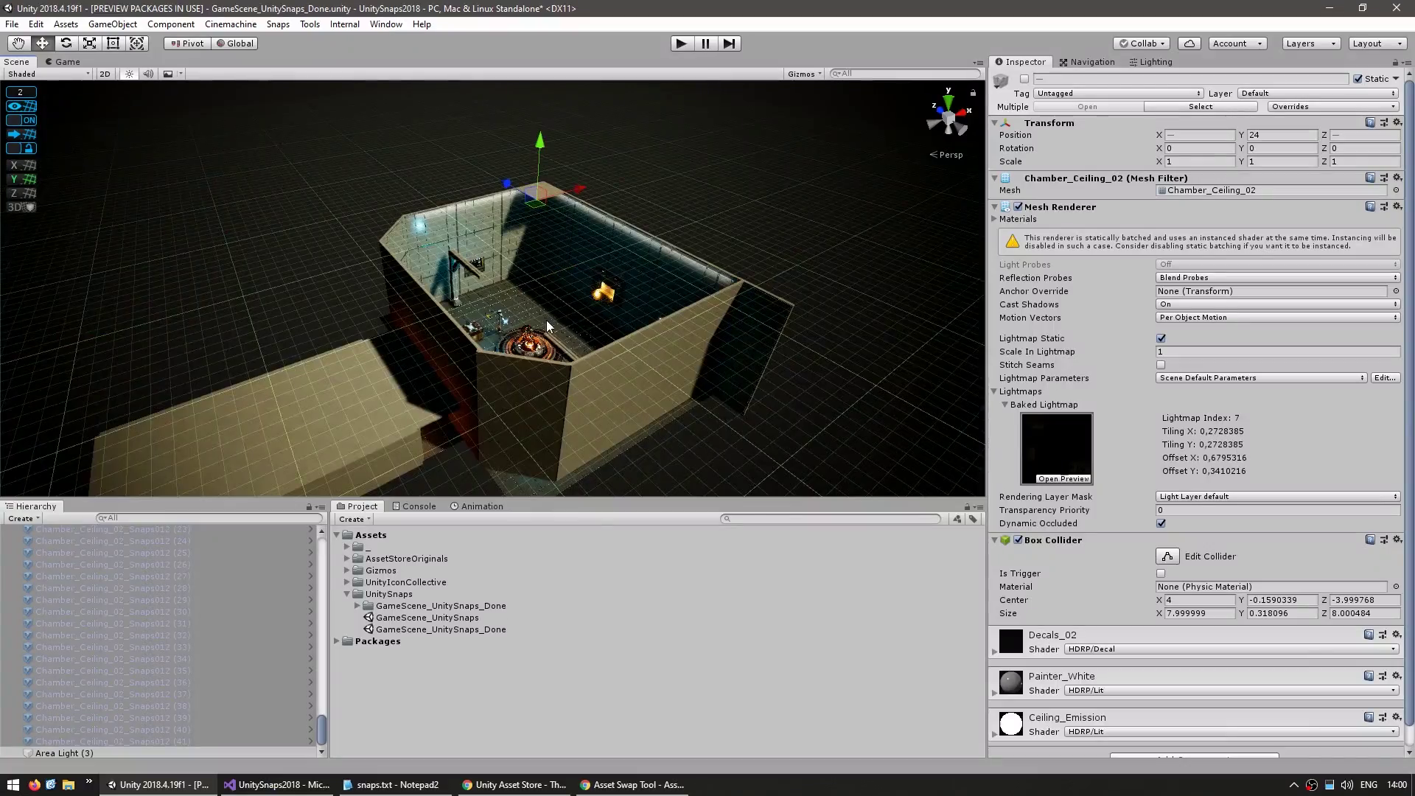
Step: Orbit to a near top-down view and pan across the finished Art HD room
left_click_drag(546, 320, 531, 255, "alt")
middle_click_drag(531, 255, 564, 300)
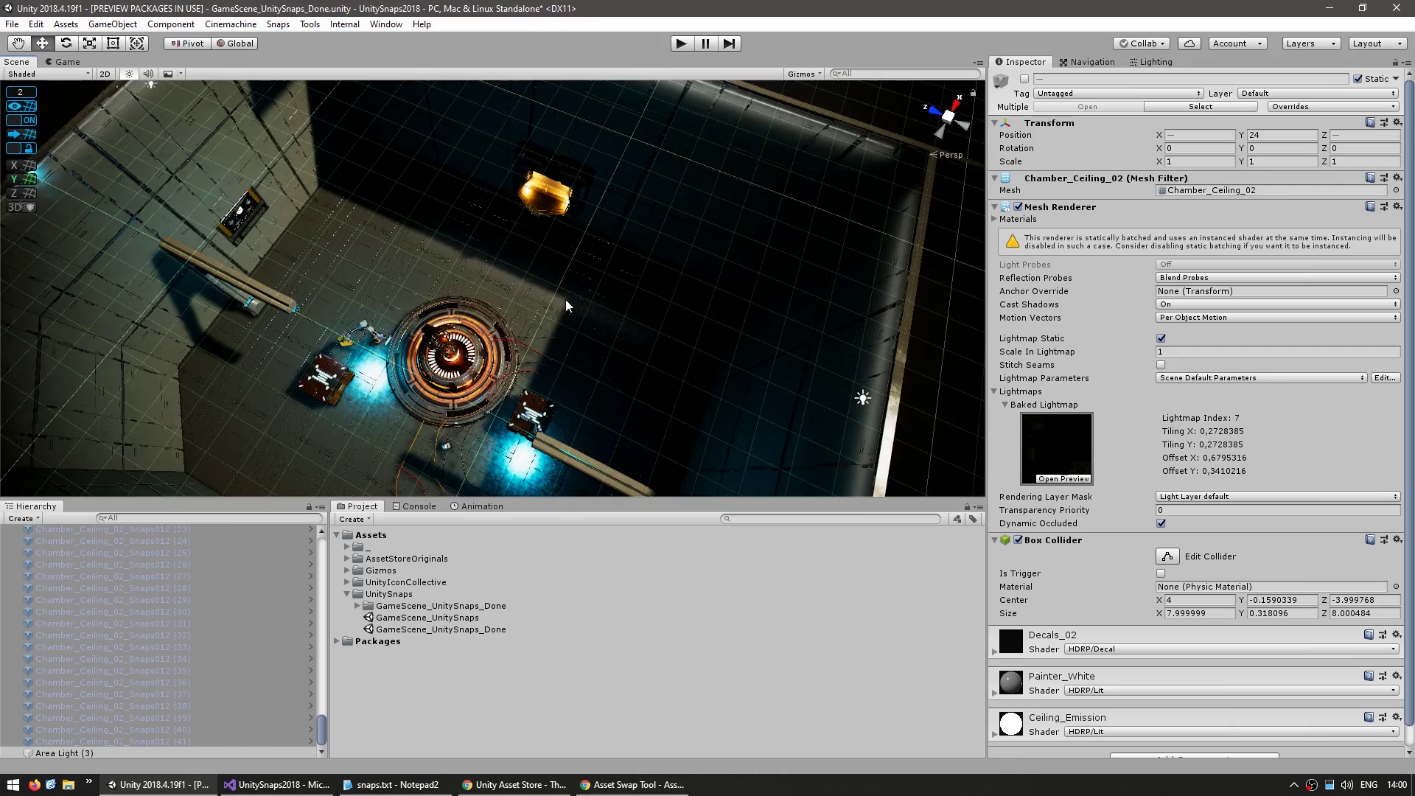
middle_click_drag(564, 299, 705, 261)
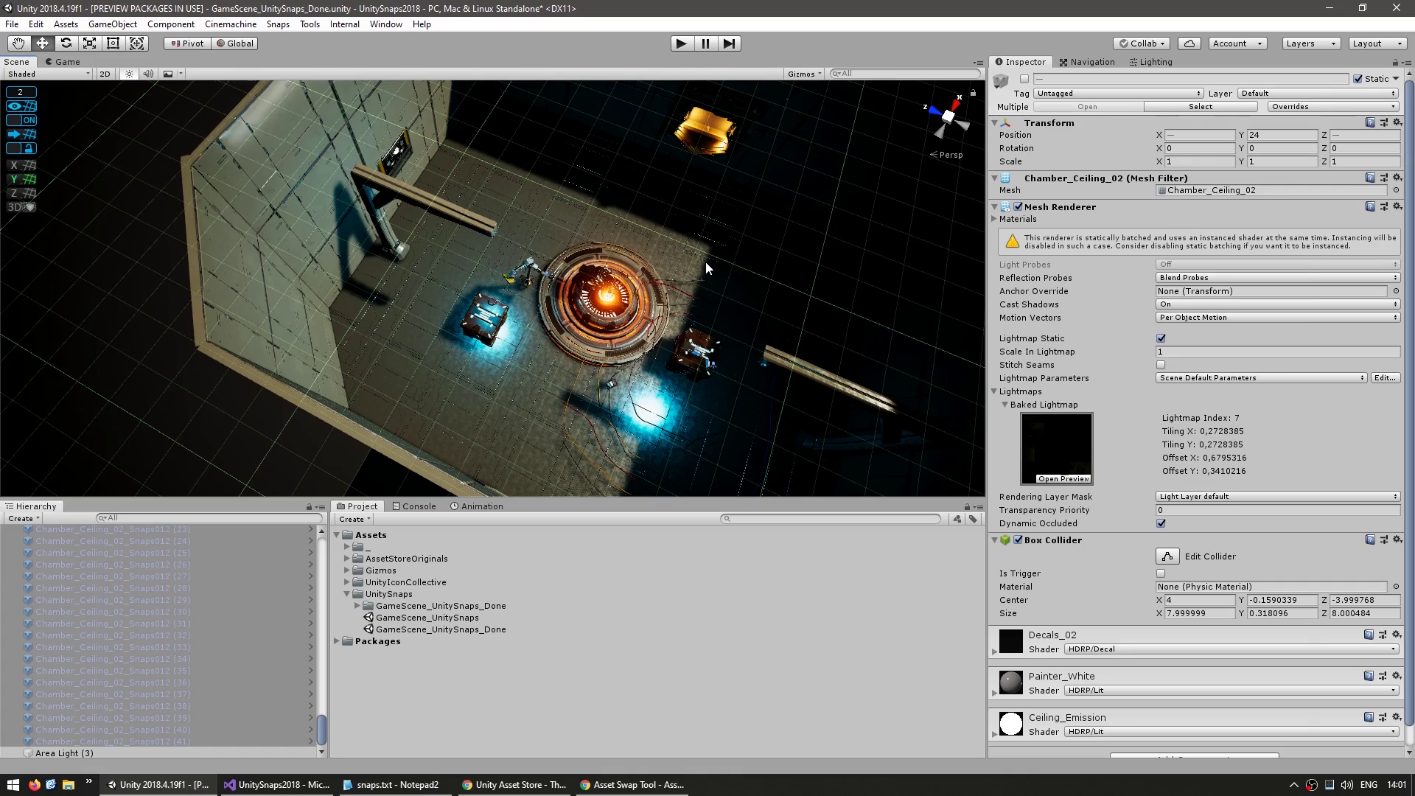
Step: Open the ProBuilder window from Tools > ProBuilder and fly the view close to the terminal
left_click(309, 23)
mouse_move(329, 65)
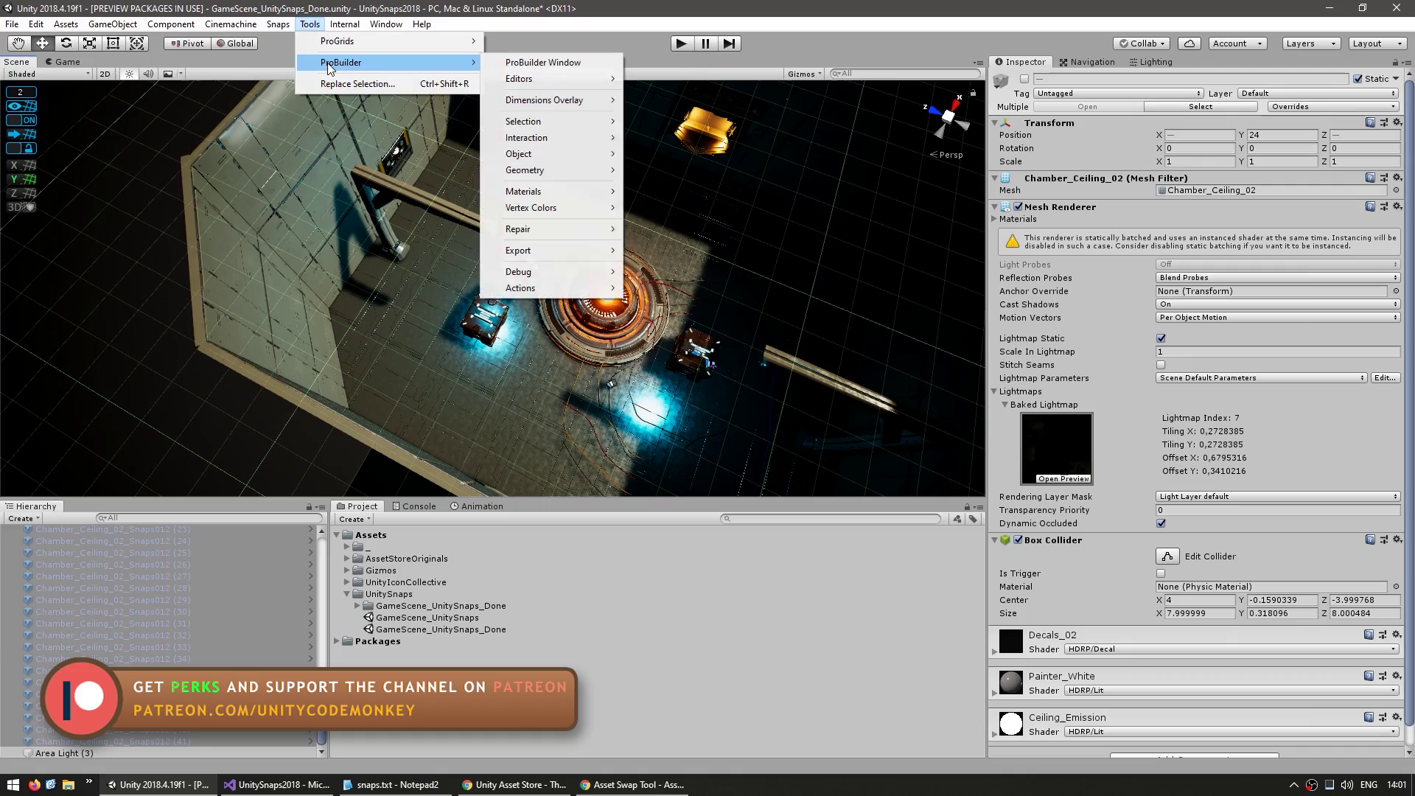
left_click(514, 63)
left_click(591, 383)
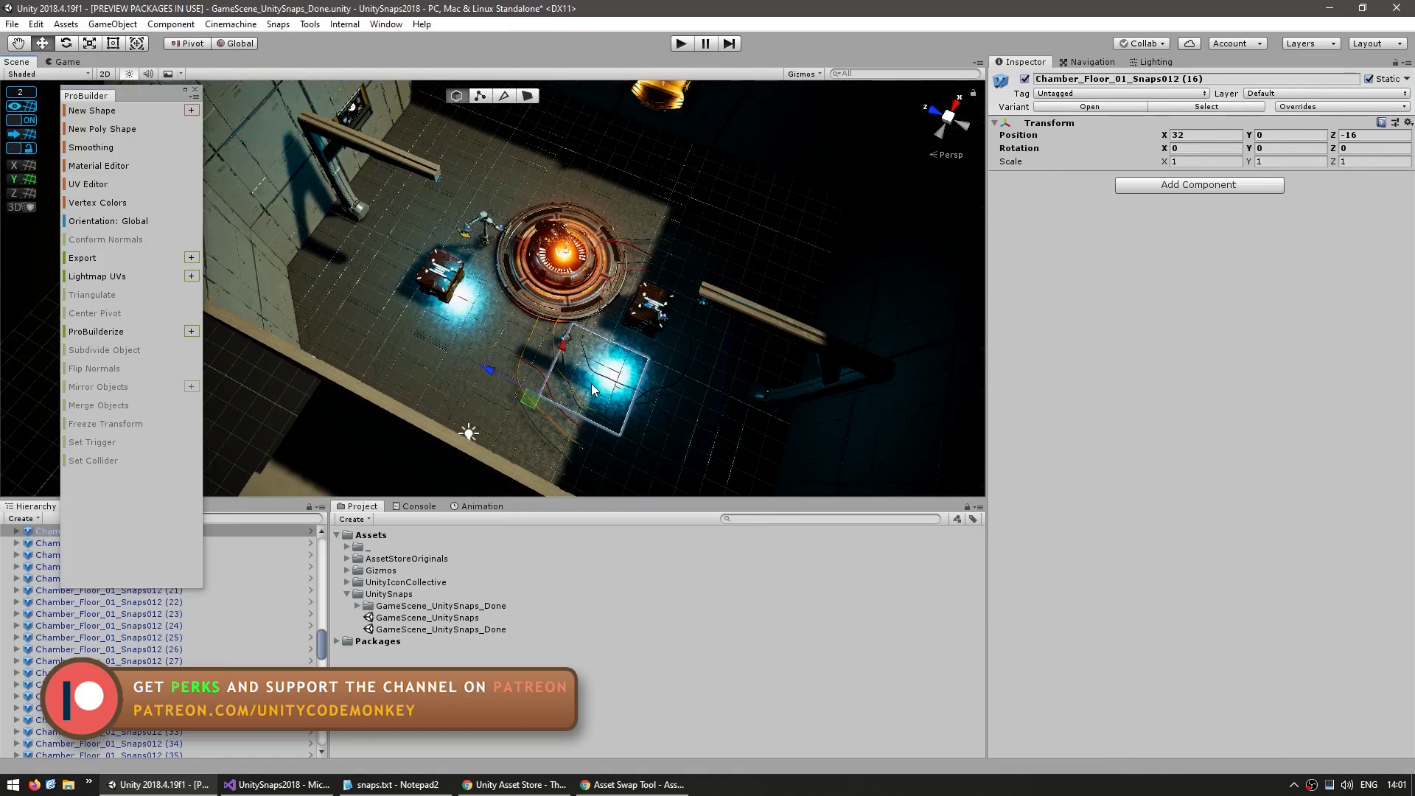
right_click_drag(591, 384, 599, 143)
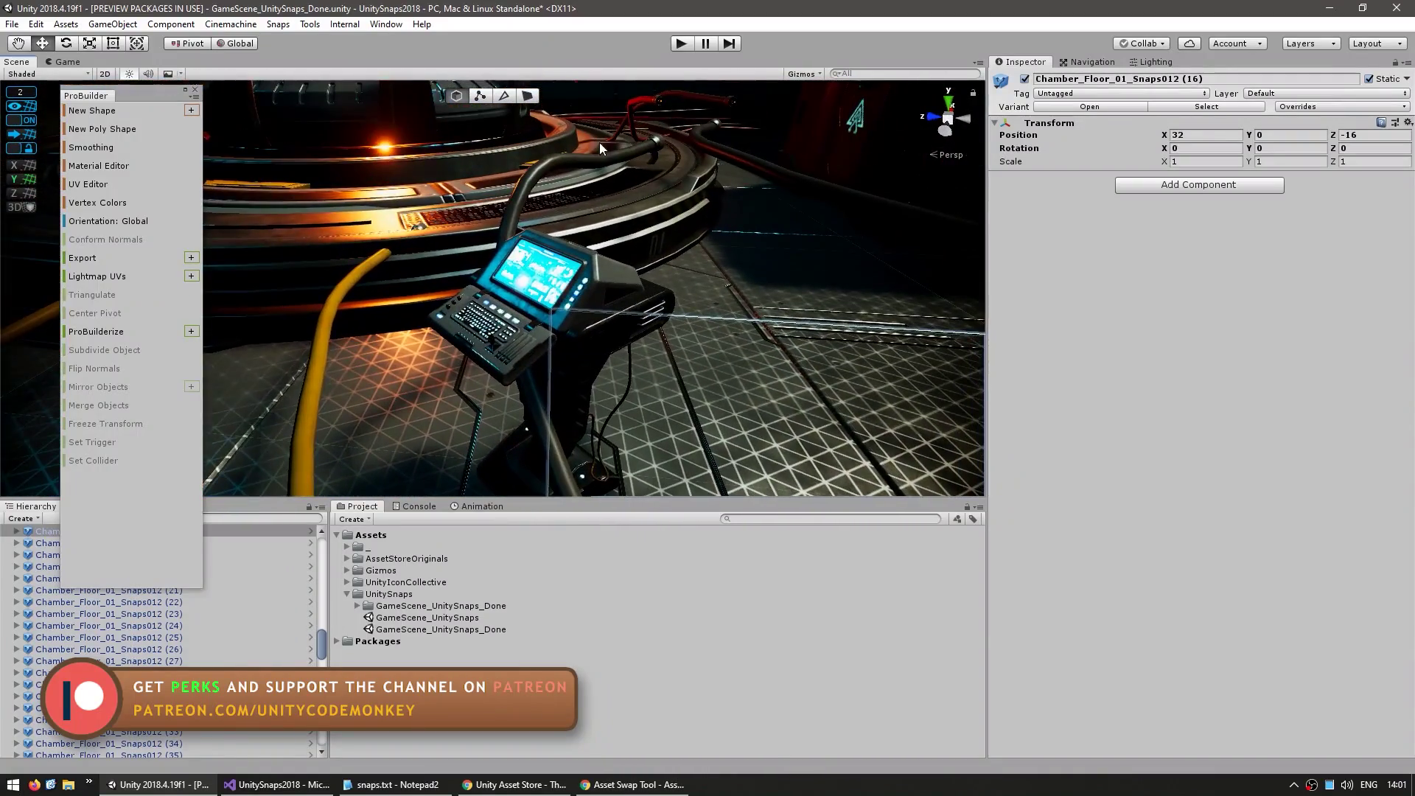
Step: Convert the Control_Panel_01 terminal into an editable ProBuilder mesh
left_click(663, 298)
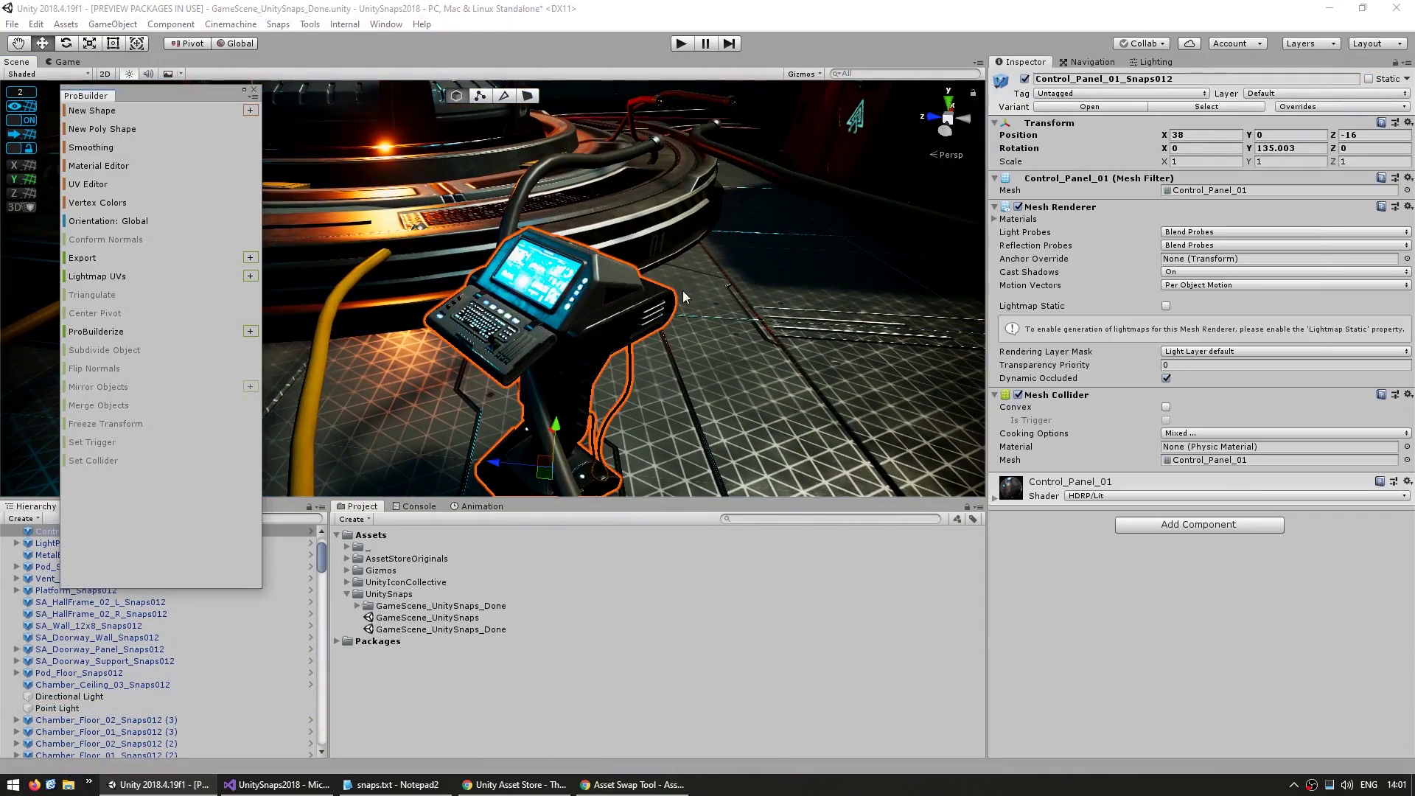
left_click(105, 333)
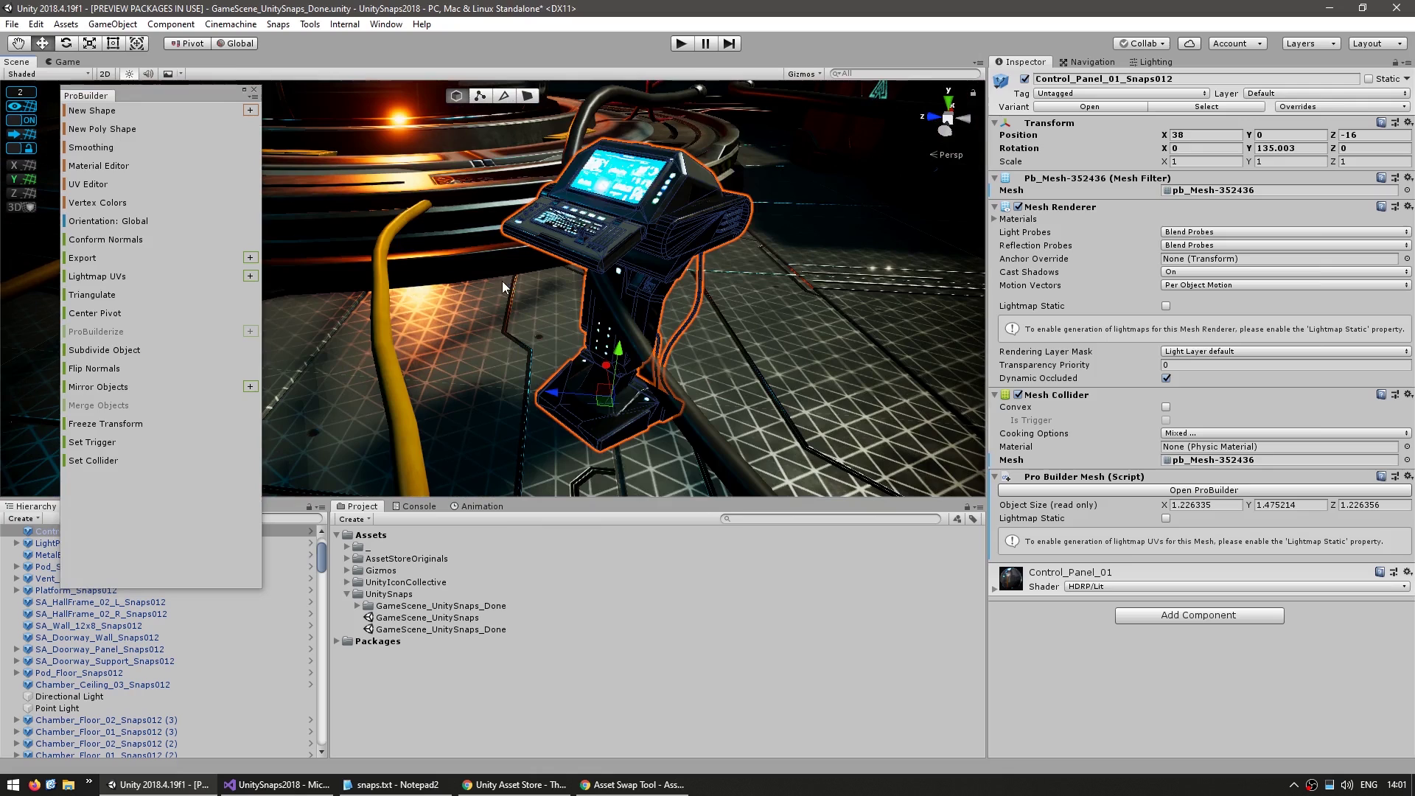
right_click_drag(515, 225, 485, 160)
Step: In face mode, raise the terminal's top face to make it taller and select its screen face
key("k")
left_click(696, 319)
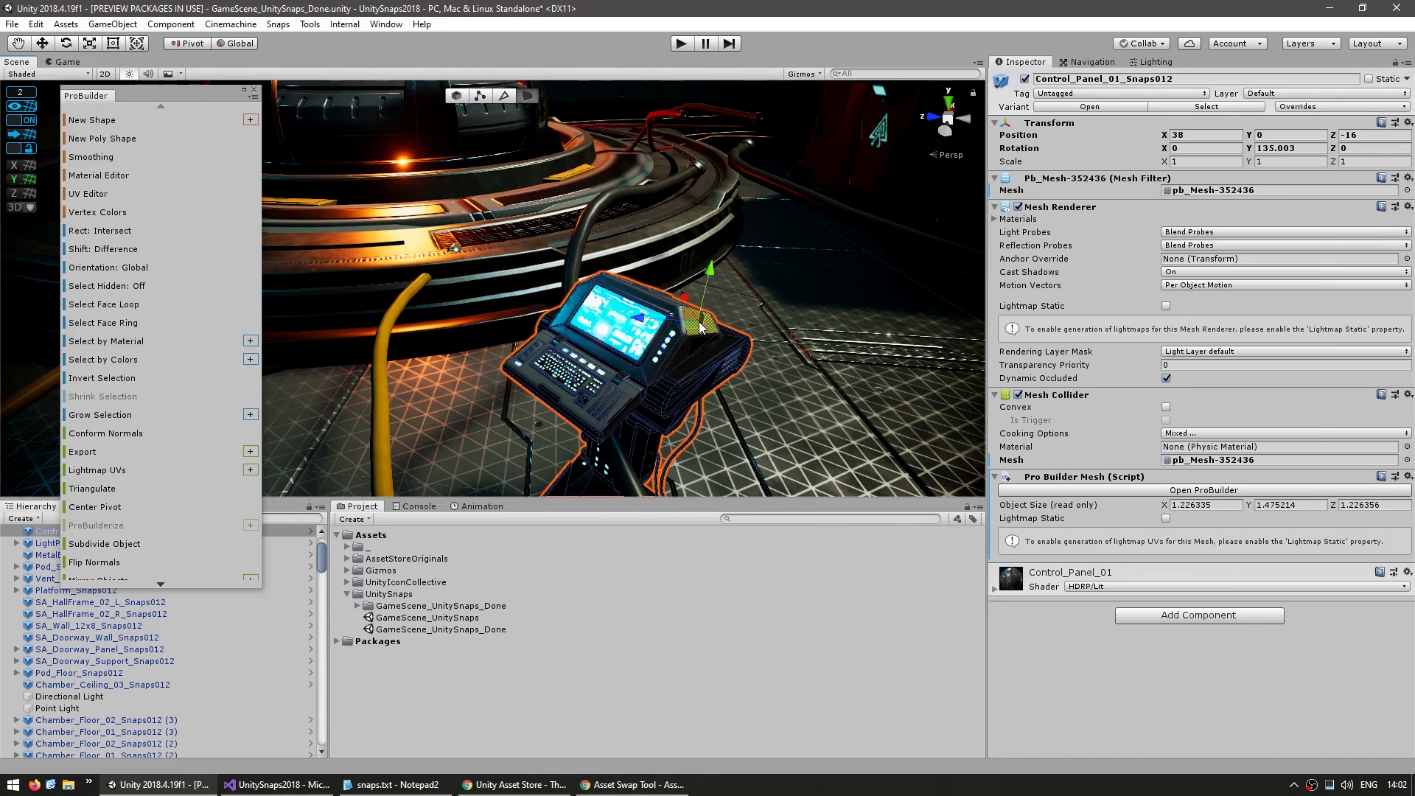
left_click_drag(711, 264, 744, 121)
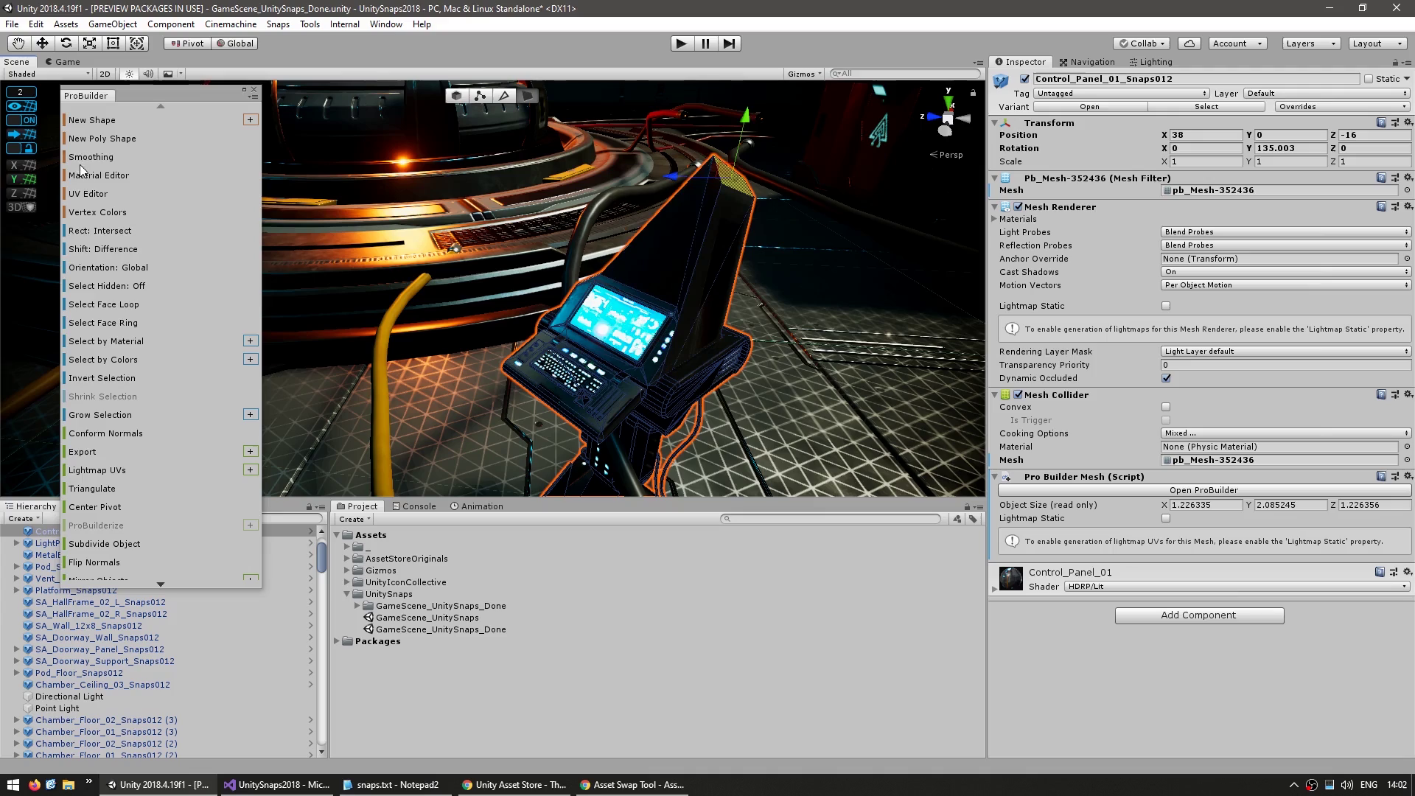
left_click(26, 122)
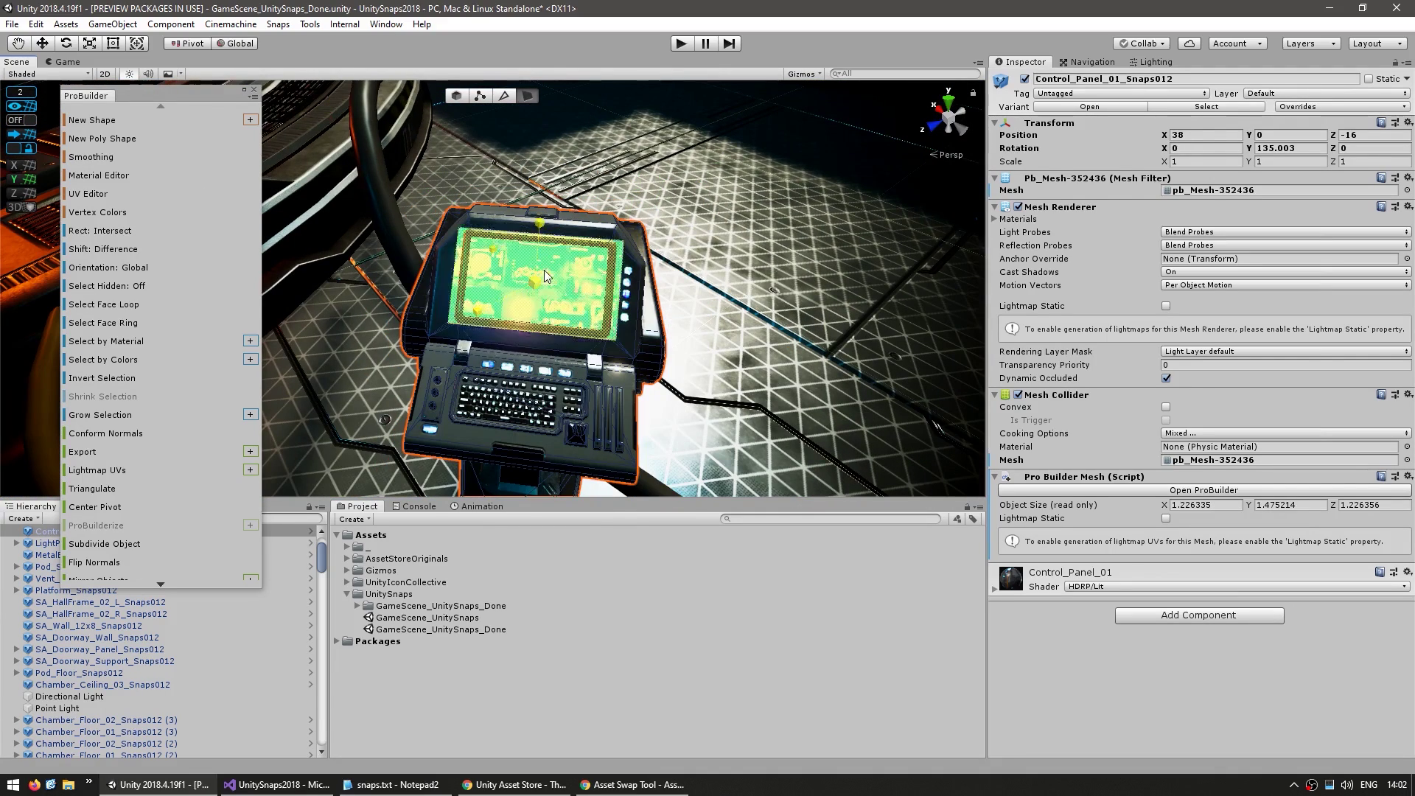
left_click(543, 280)
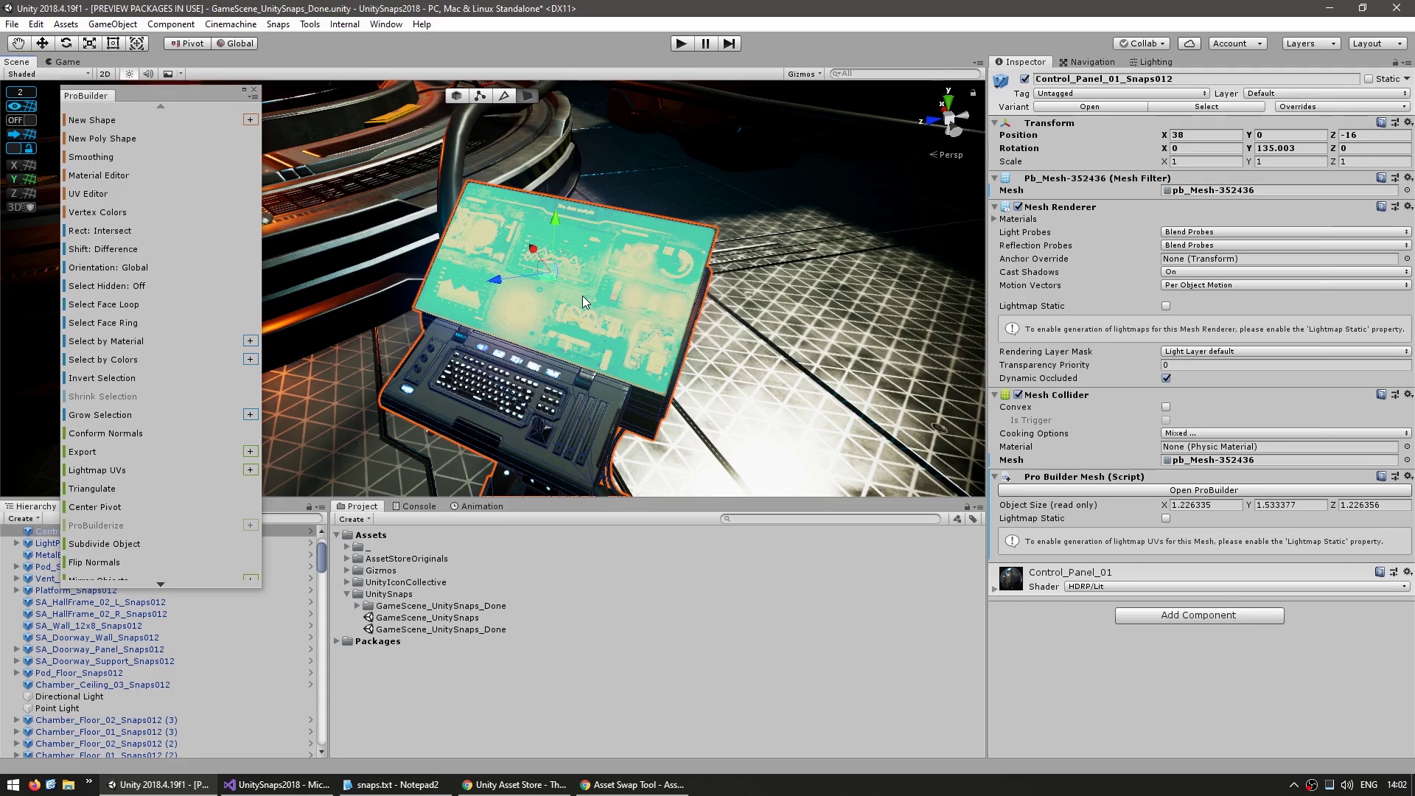
Step: Pull back and pan toward the central pod, selecting the glowing creature inside
scroll(582, 295, "down", 5)
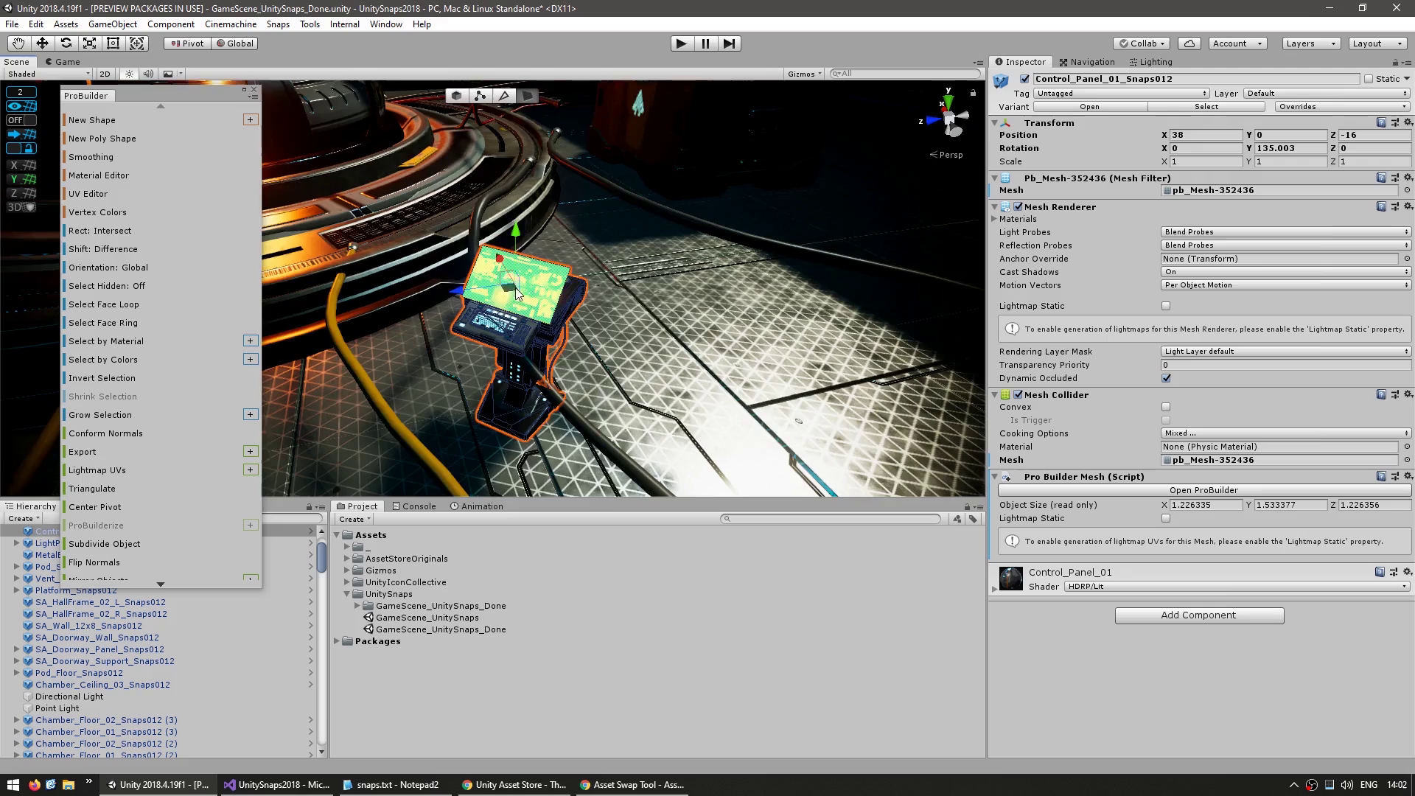
left_click_drag(515, 288, 537, 302, "alt")
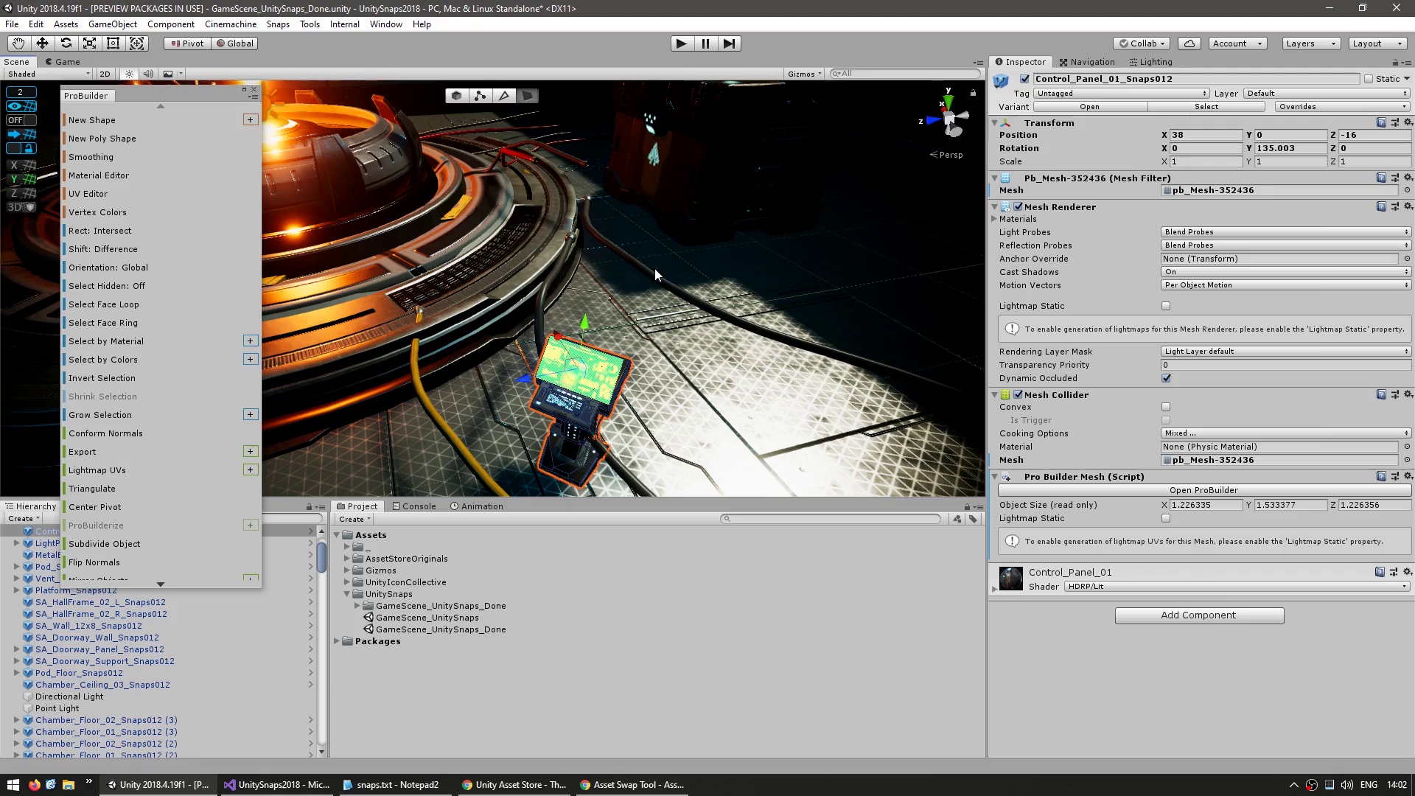
left_click_drag(626, 251, 591, 286)
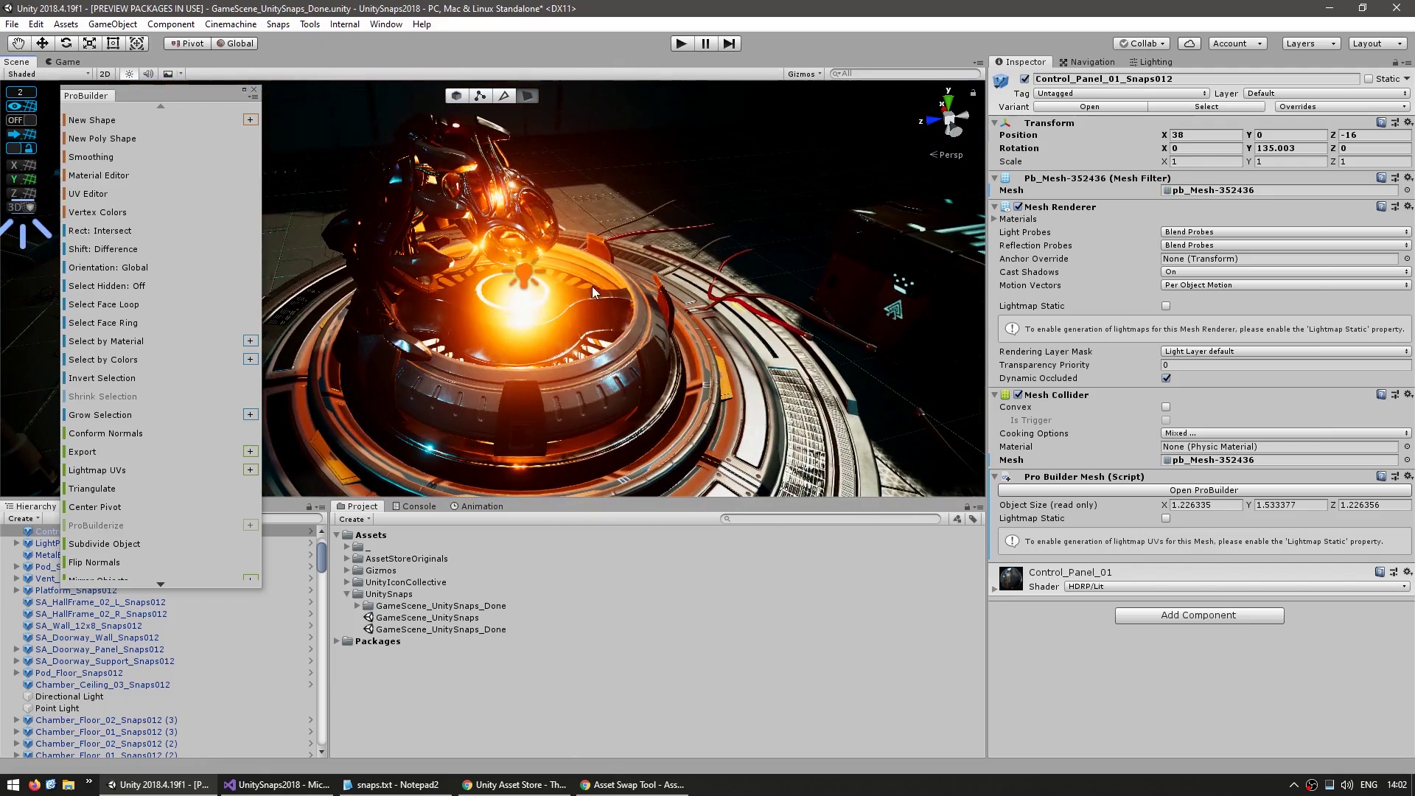
left_click(507, 206)
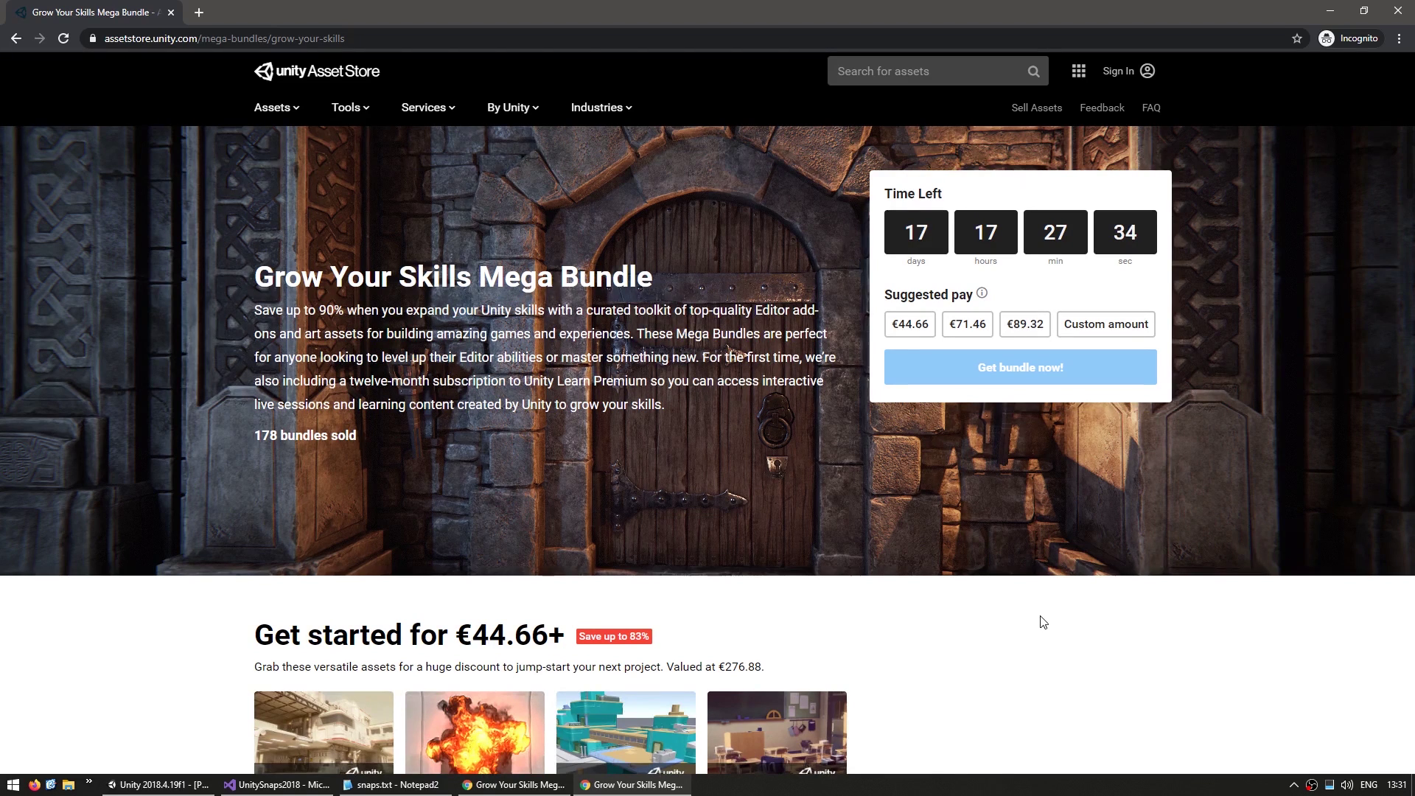
Step: Scroll down the Grow Your Skills Mega Bundle page to its included assets
scroll(1042, 619, "down", 6)
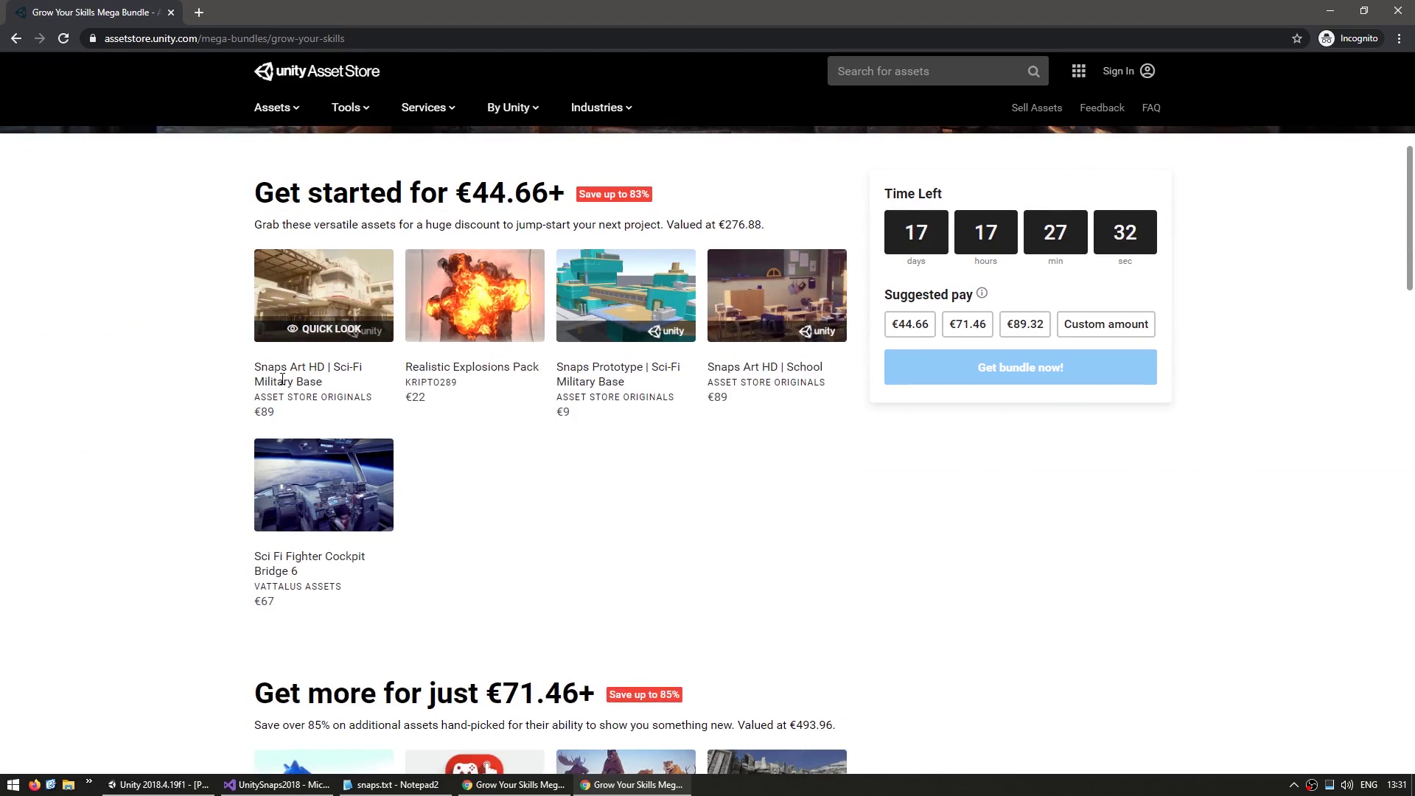